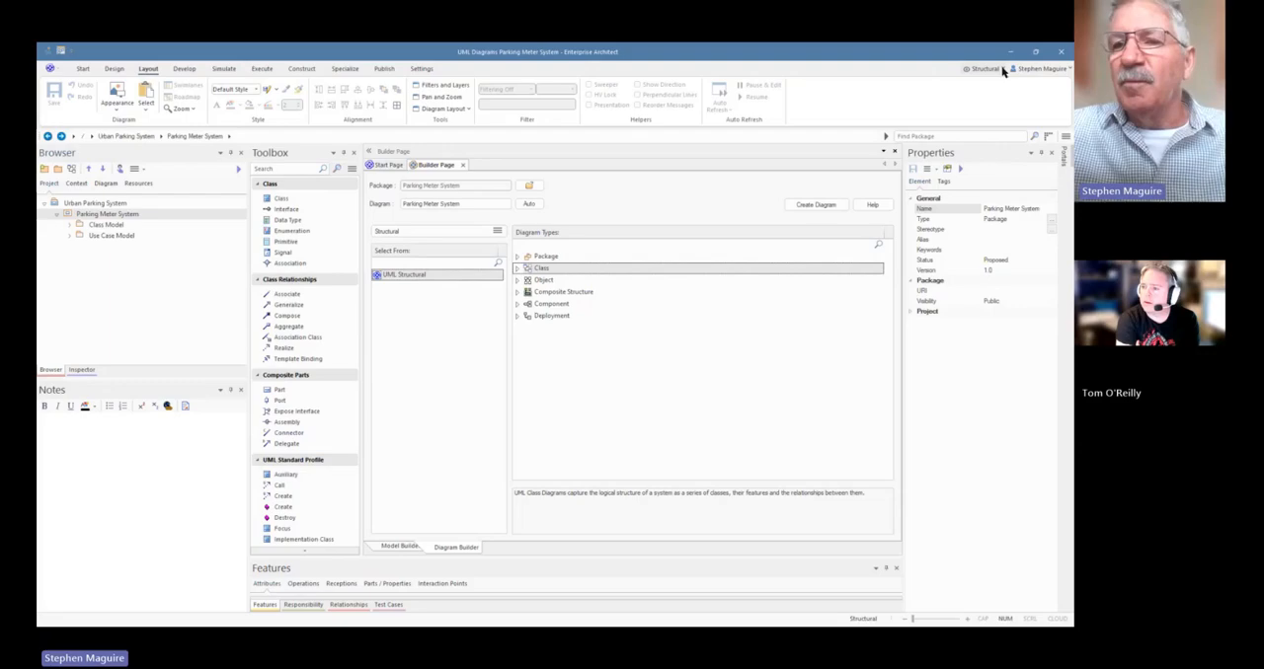
Switch the perspective to Requirements and load the Requirements toolbox
{"action": "left_click", "coordinate": [1003, 70]}
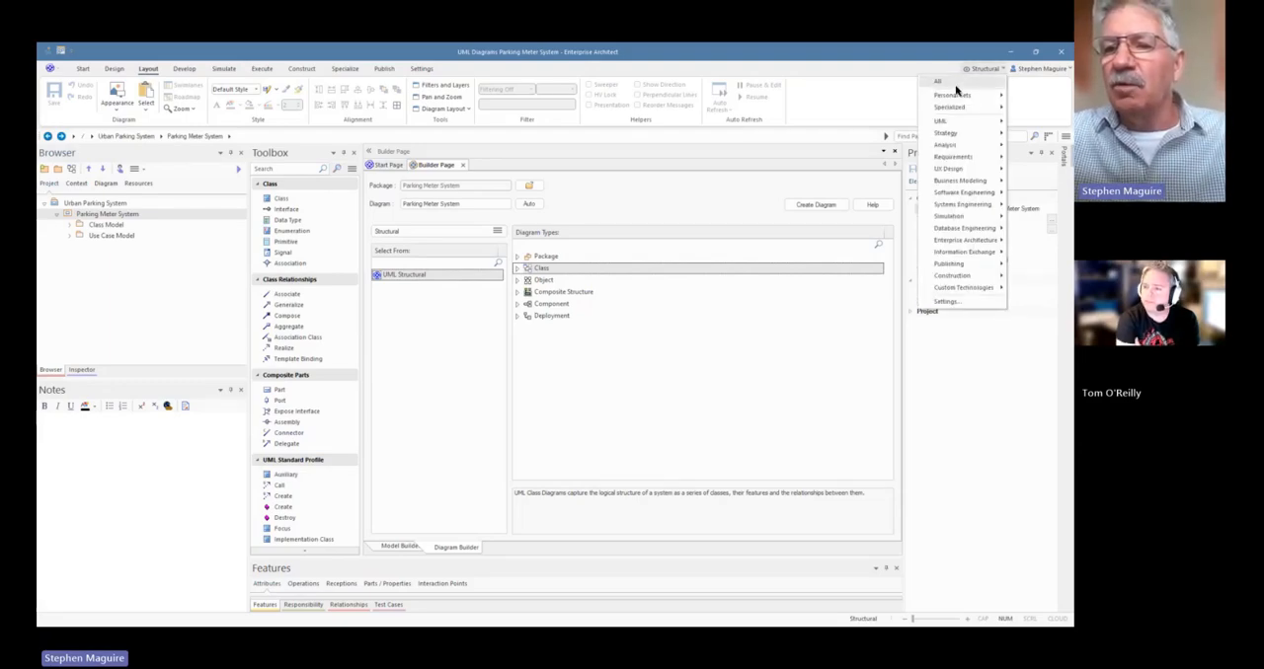
{"action": "mouse_move", "coordinate": [961, 159]}
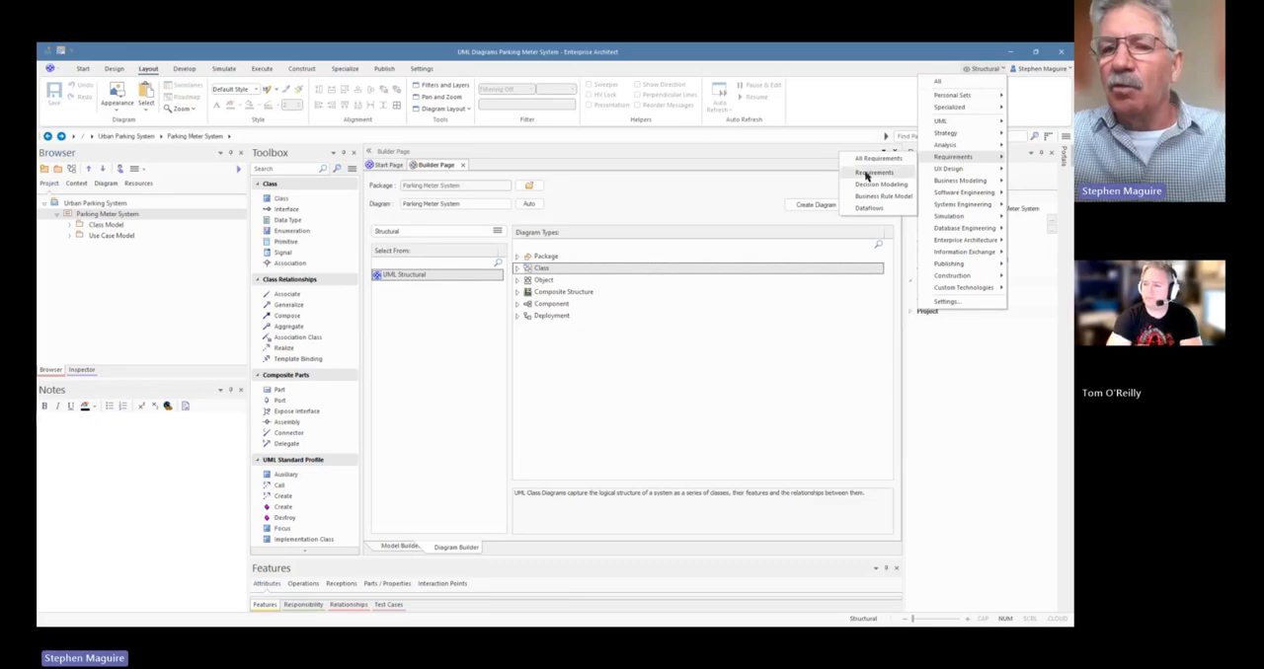
{"action": "left_click", "coordinate": [873, 173]}
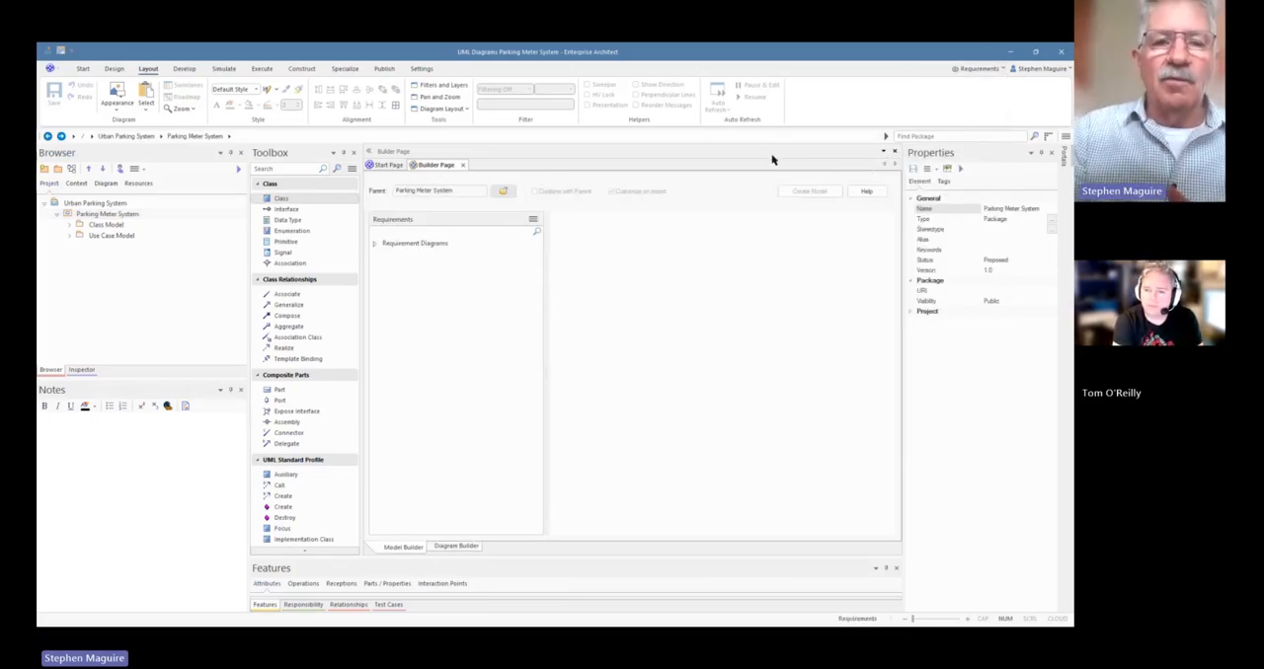
{"action": "left_click", "coordinate": [351, 168]}
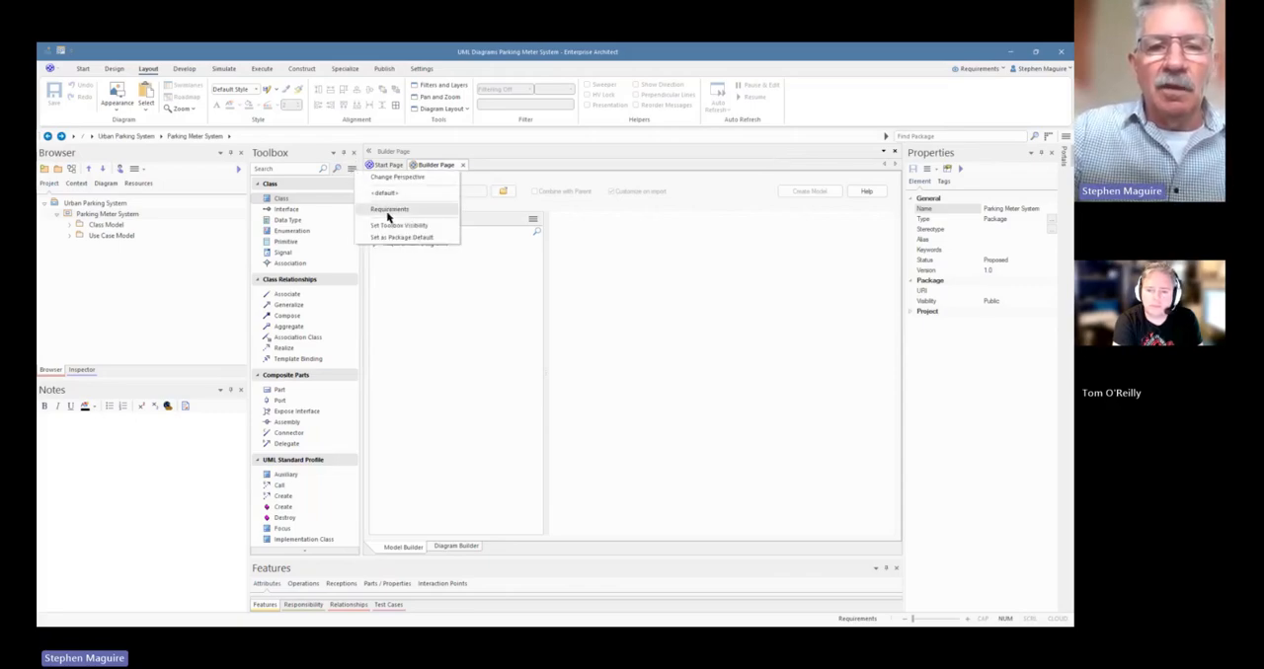
{"action": "left_click", "coordinate": [386, 210]}
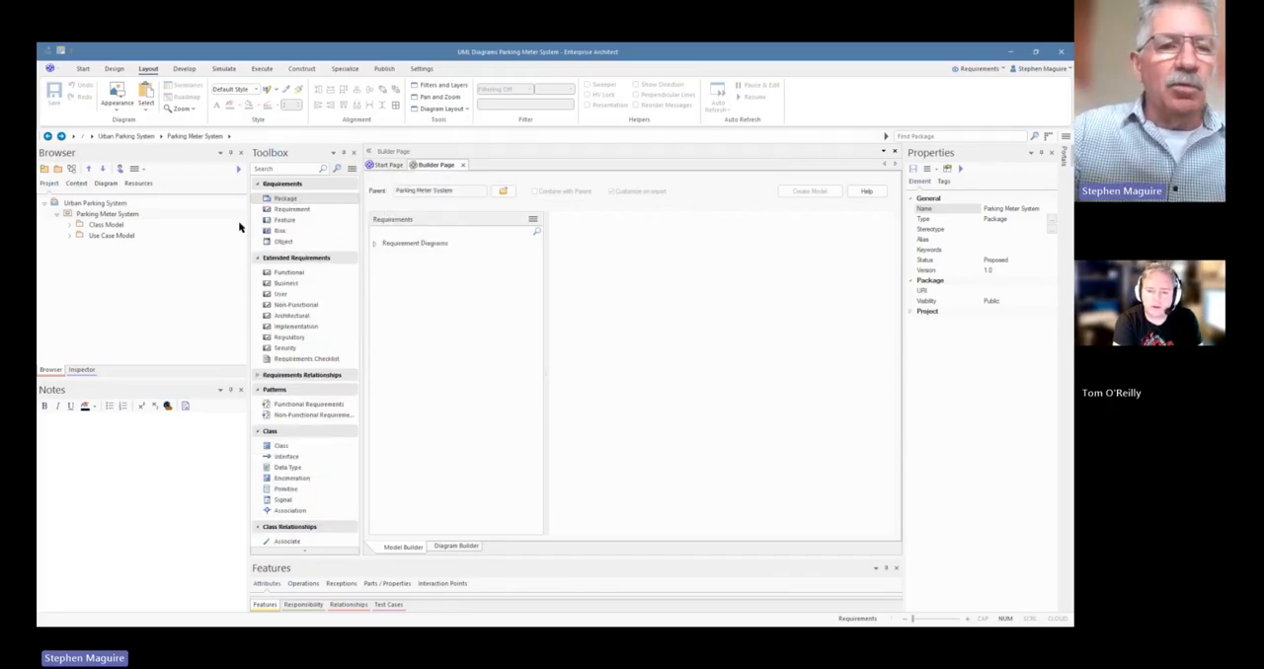
Create a package named "Requirements Model" under Parking Meter System, with Package Only as its initial content
{"action": "left_click", "coordinate": [58, 170]}
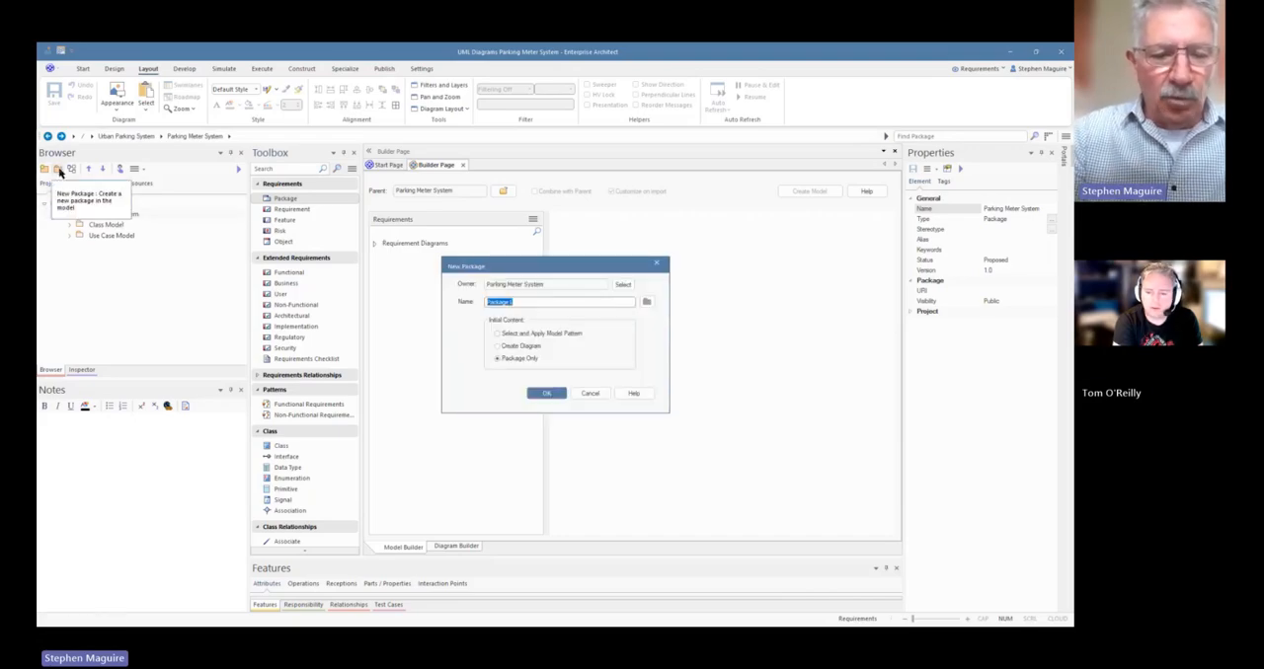
{"action": "type", "text": "Requirement"}
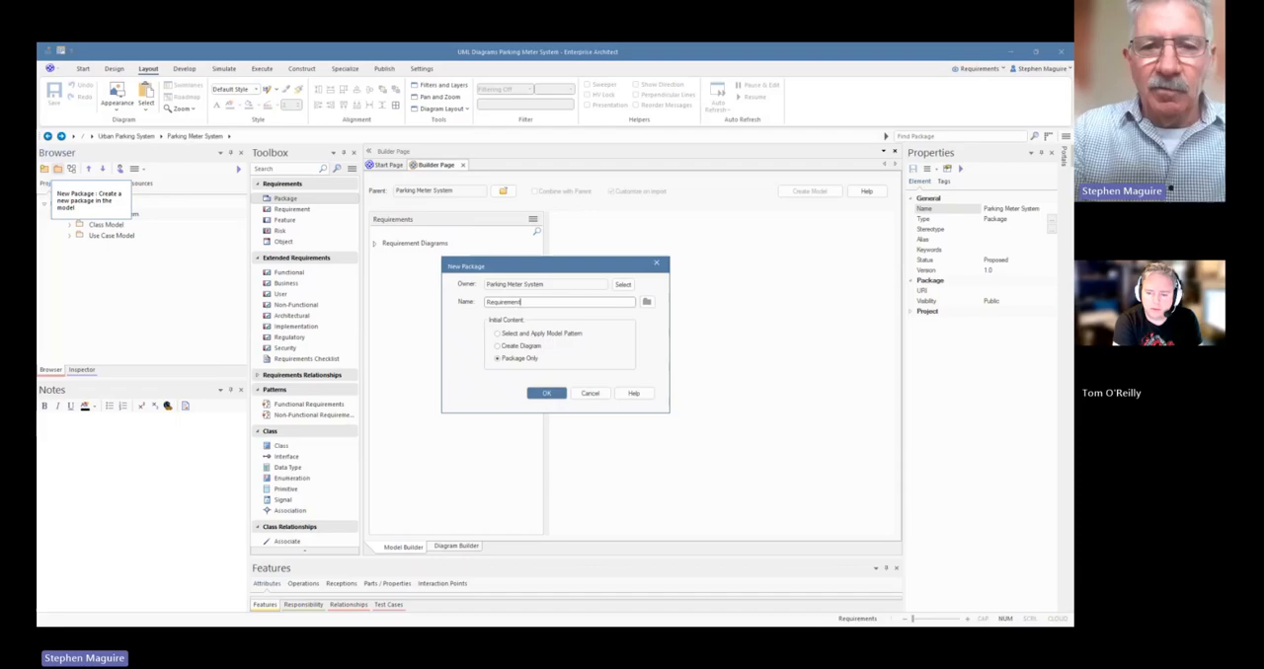
{"action": "type", "text": "s Model"}
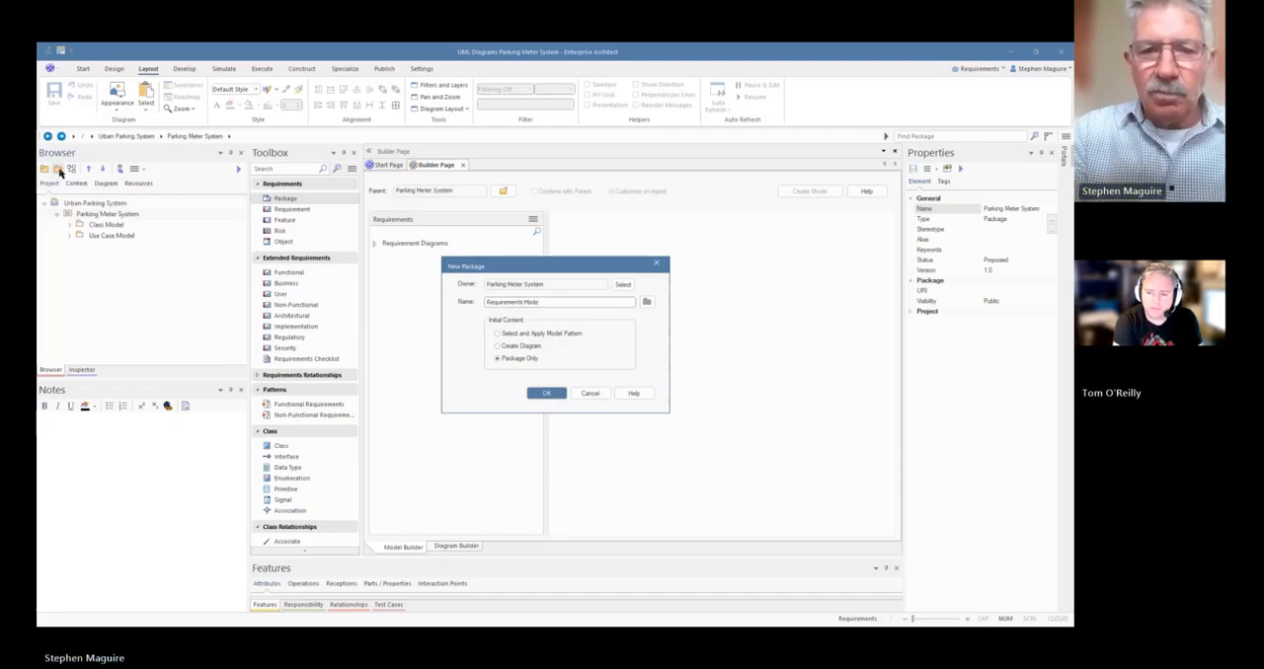
{"action": "left_click", "coordinate": [554, 397]}
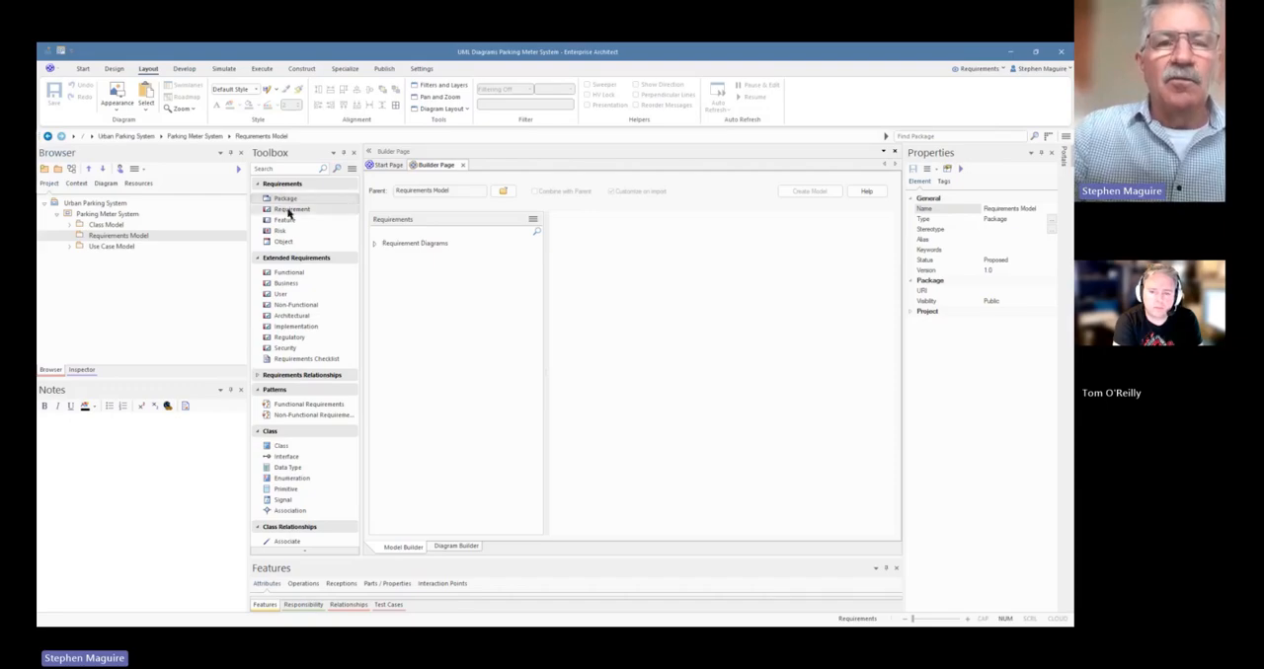
Add a requirement to the Requirements Model package and complete its name as "DPMS-001-Display Panel"
{"action": "left_click_drag", "start_coordinate": [289, 212], "coordinate": [120, 237]}
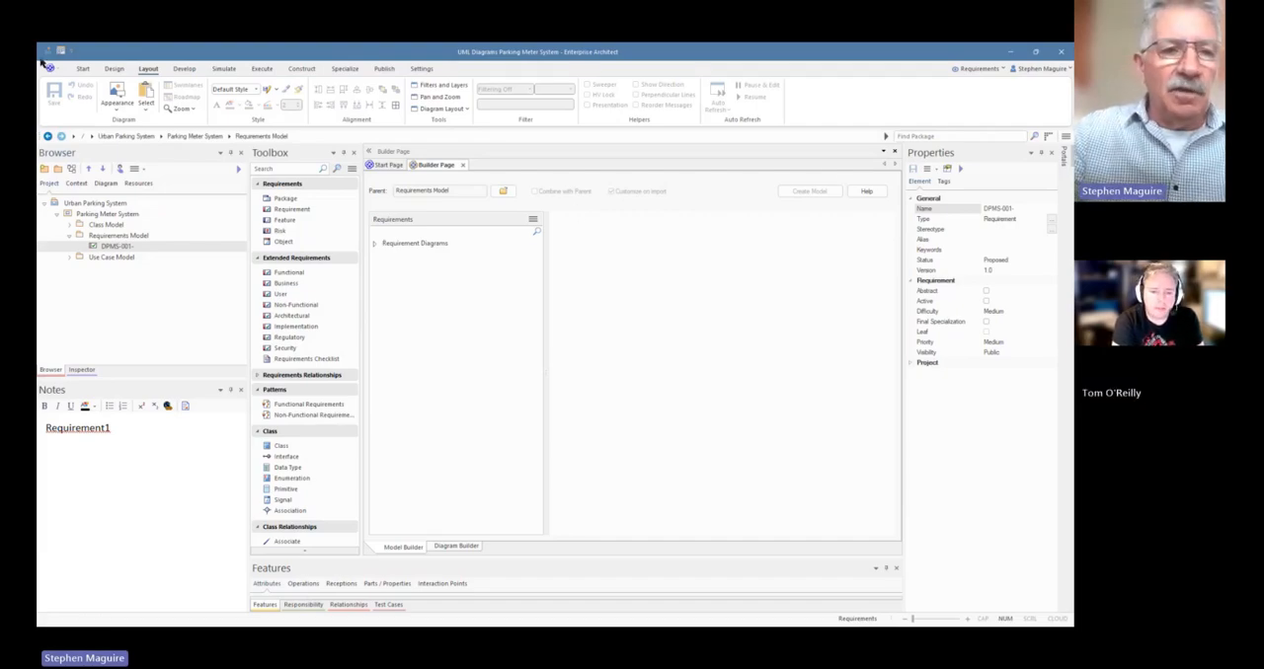
{"action": "left_click", "coordinate": [135, 248]}
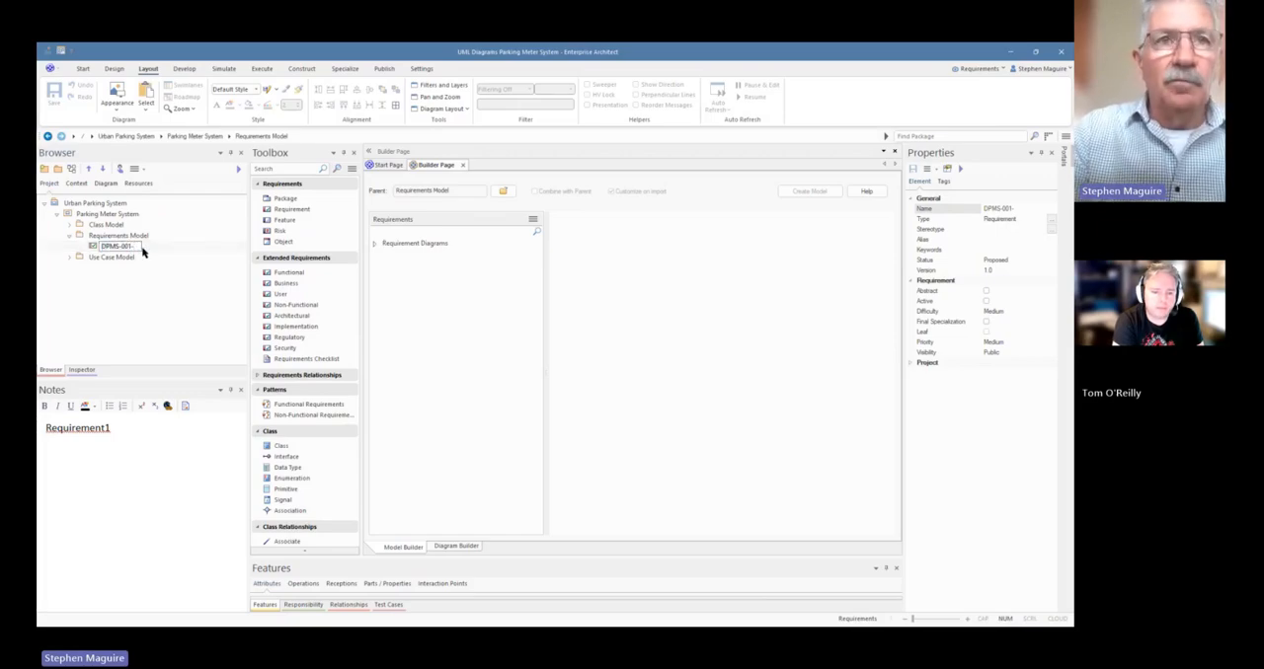
{"action": "type", "text": "D"}
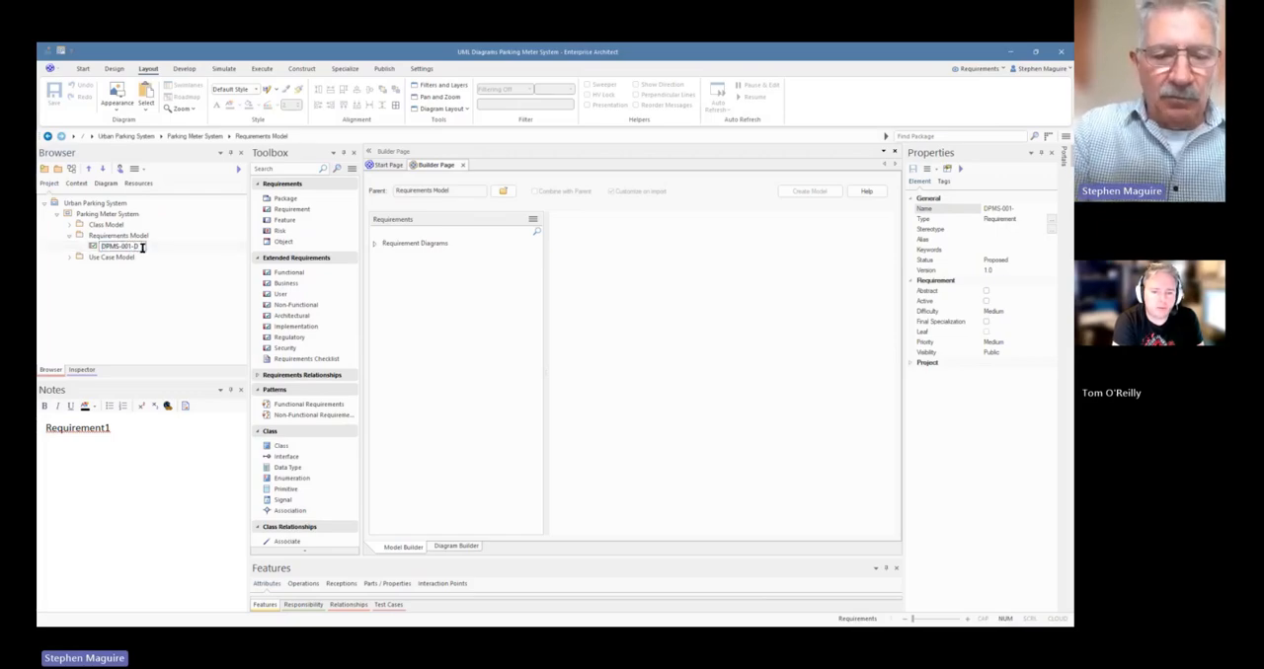
{"action": "type", "text": "isplay Panel"}
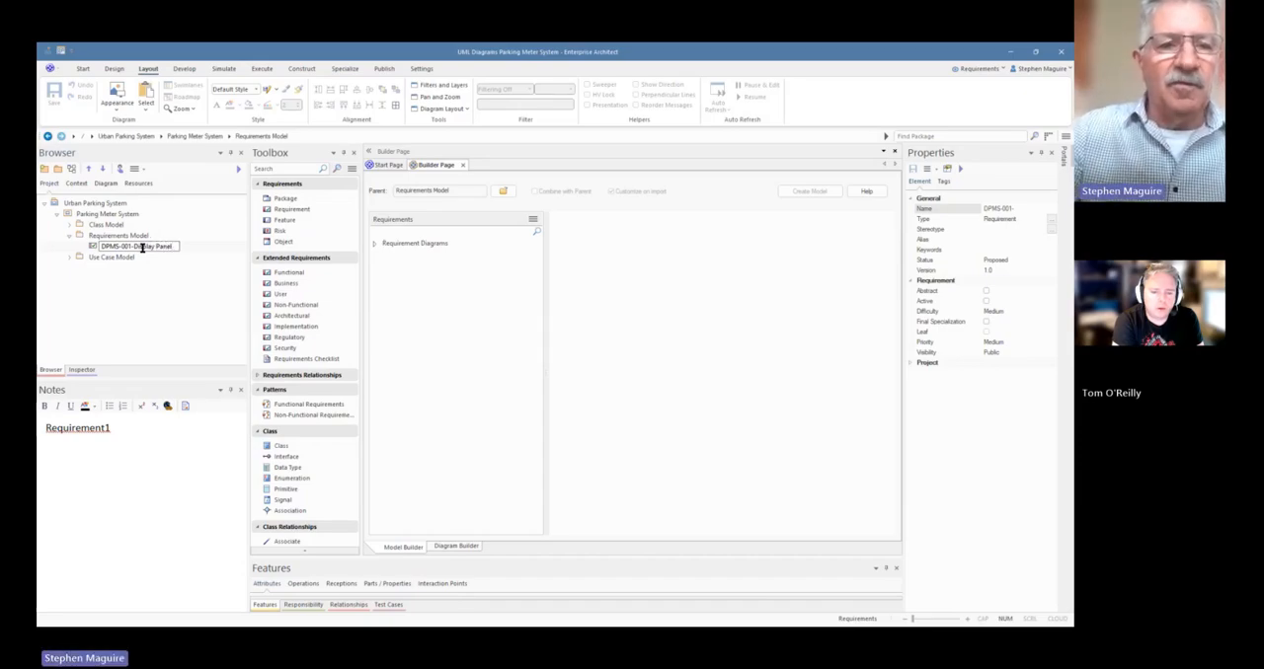
{"action": "left_click", "coordinate": [139, 239]}
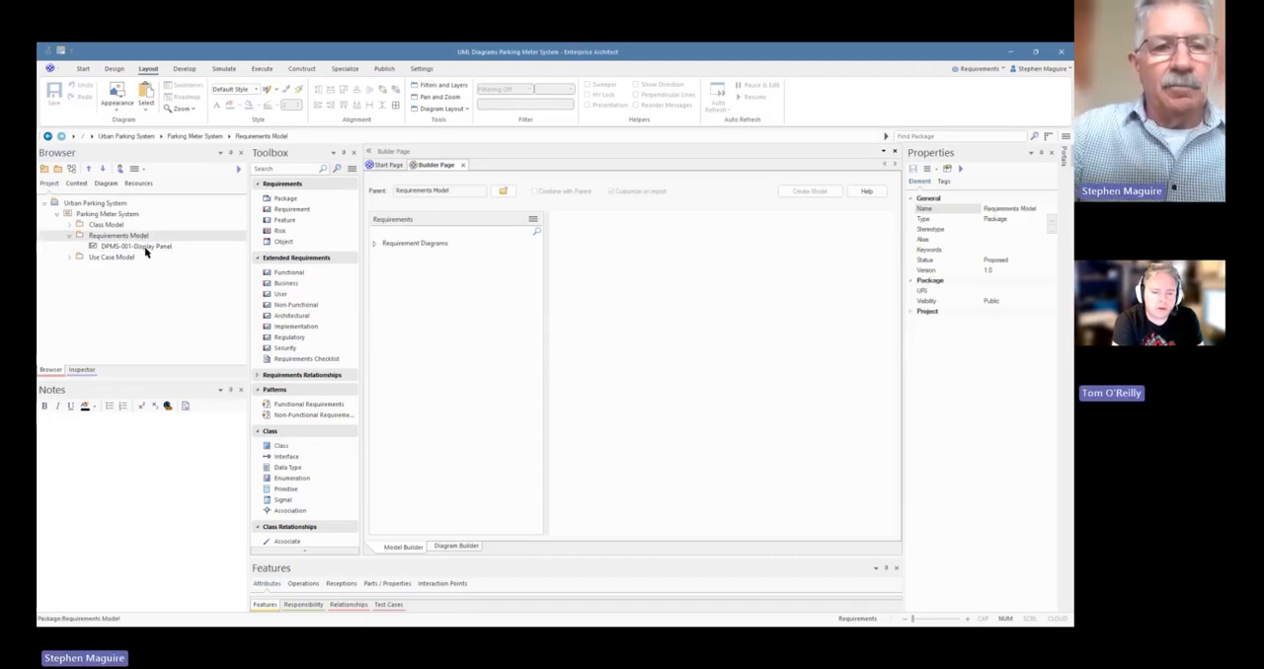
{"action": "left_click", "coordinate": [144, 247]}
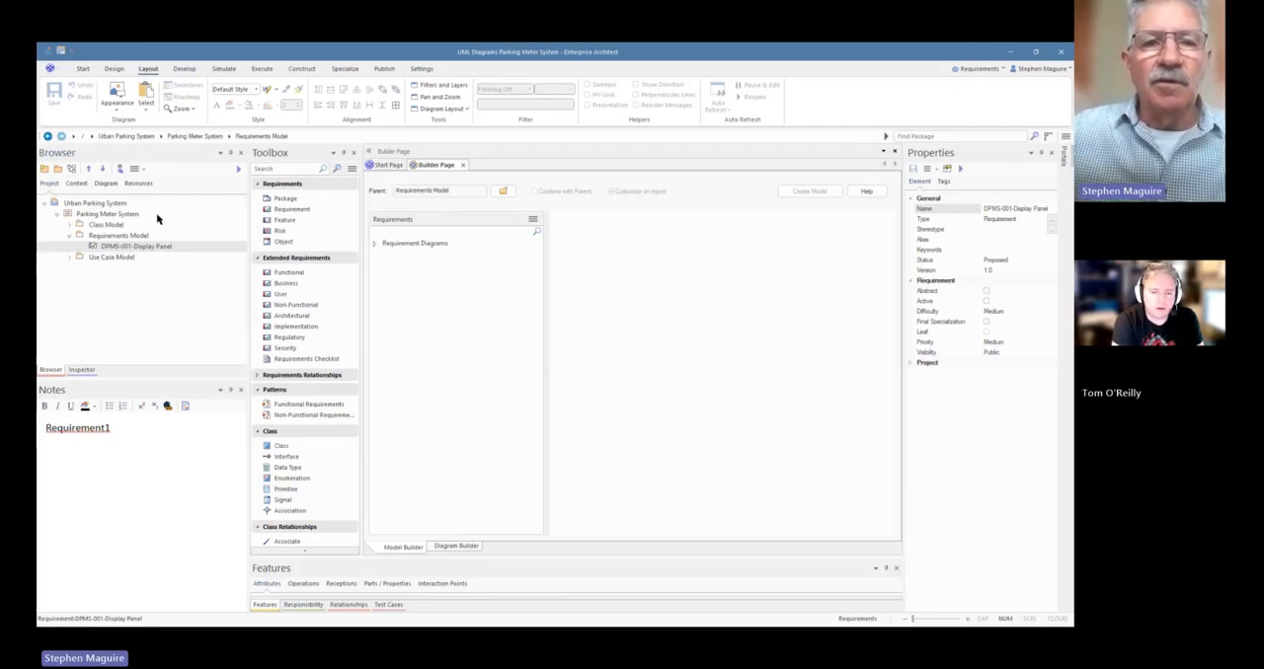
Examine the auto name counter settings for the Requirement type, then close them
{"action": "left_click", "coordinate": [423, 69]}
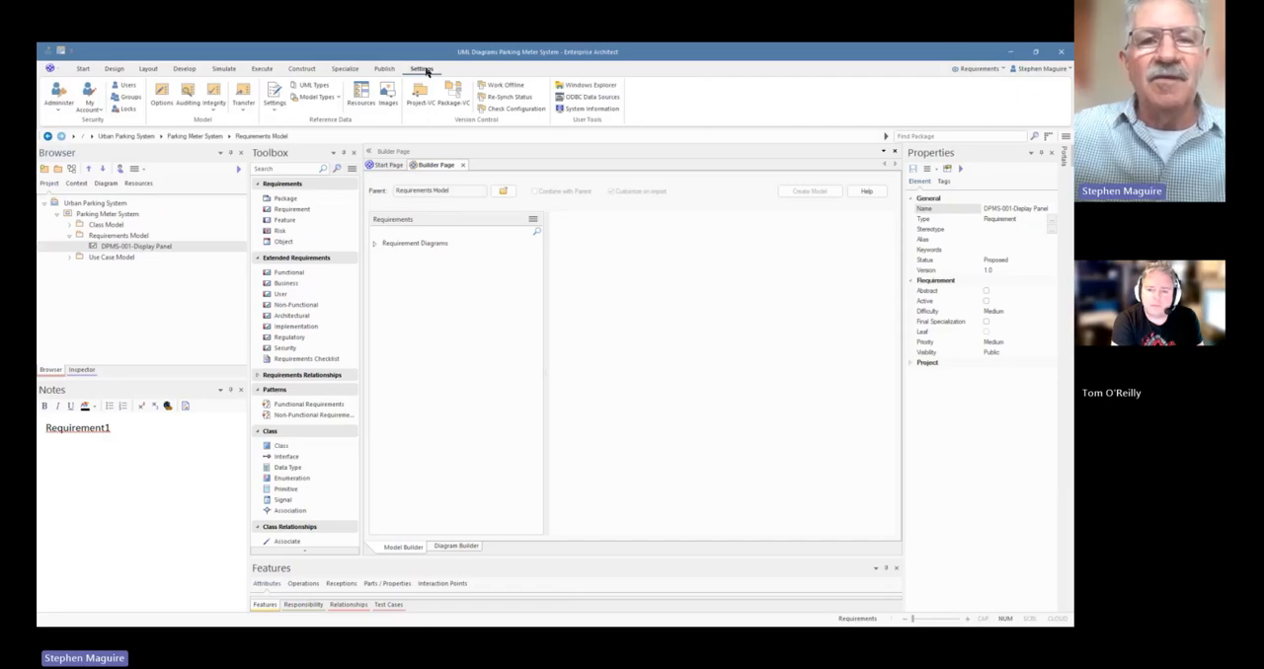
{"action": "left_click", "coordinate": [276, 112]}
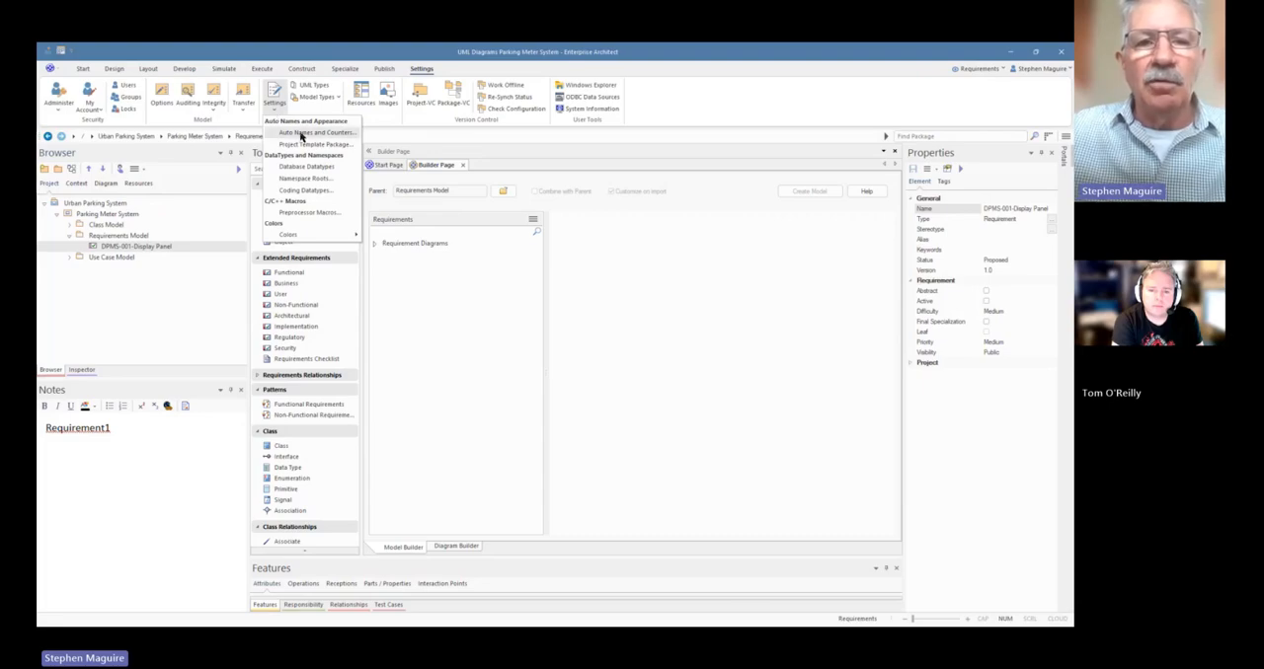
{"action": "left_click", "coordinate": [302, 137]}
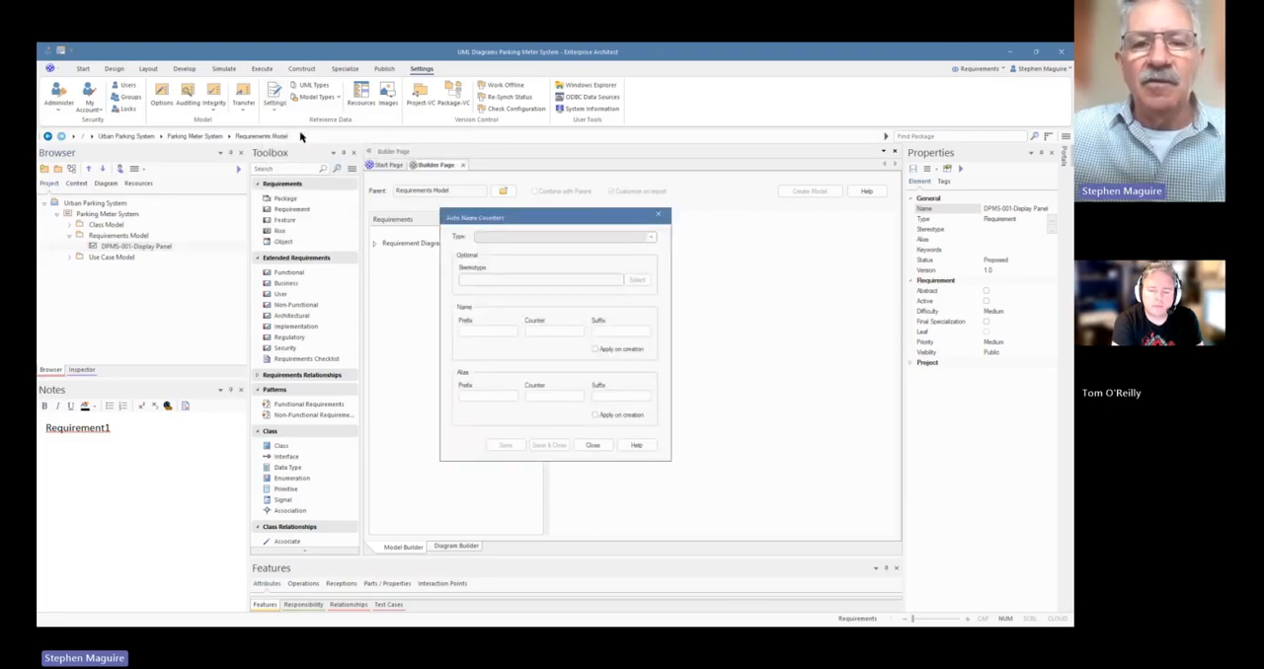
{"action": "left_click", "coordinate": [651, 237]}
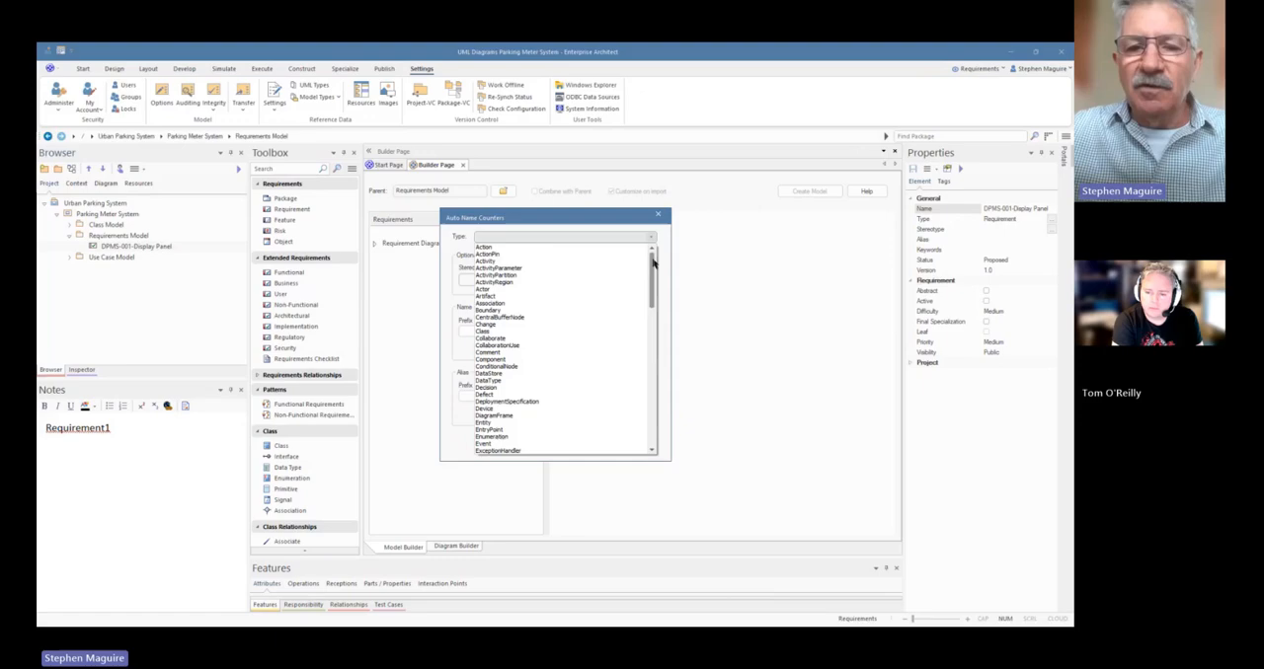
{"action": "left_click_drag", "start_coordinate": [652, 259], "coordinate": [653, 350]}
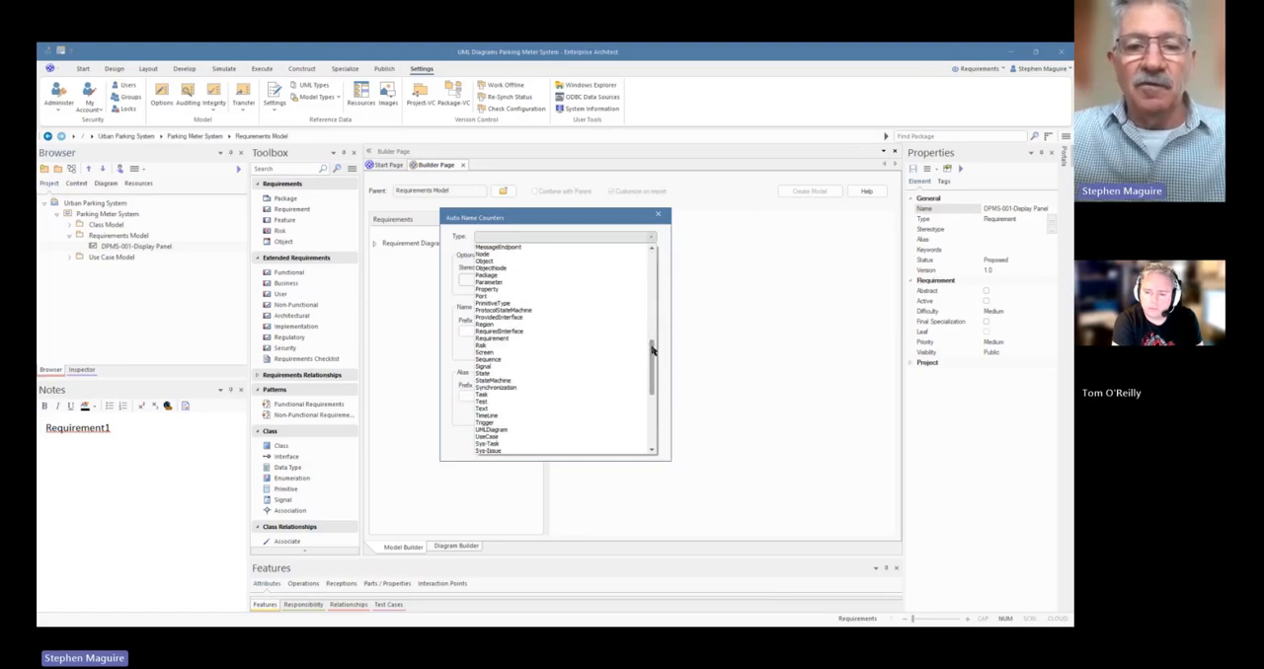
{"action": "left_click", "coordinate": [513, 339]}
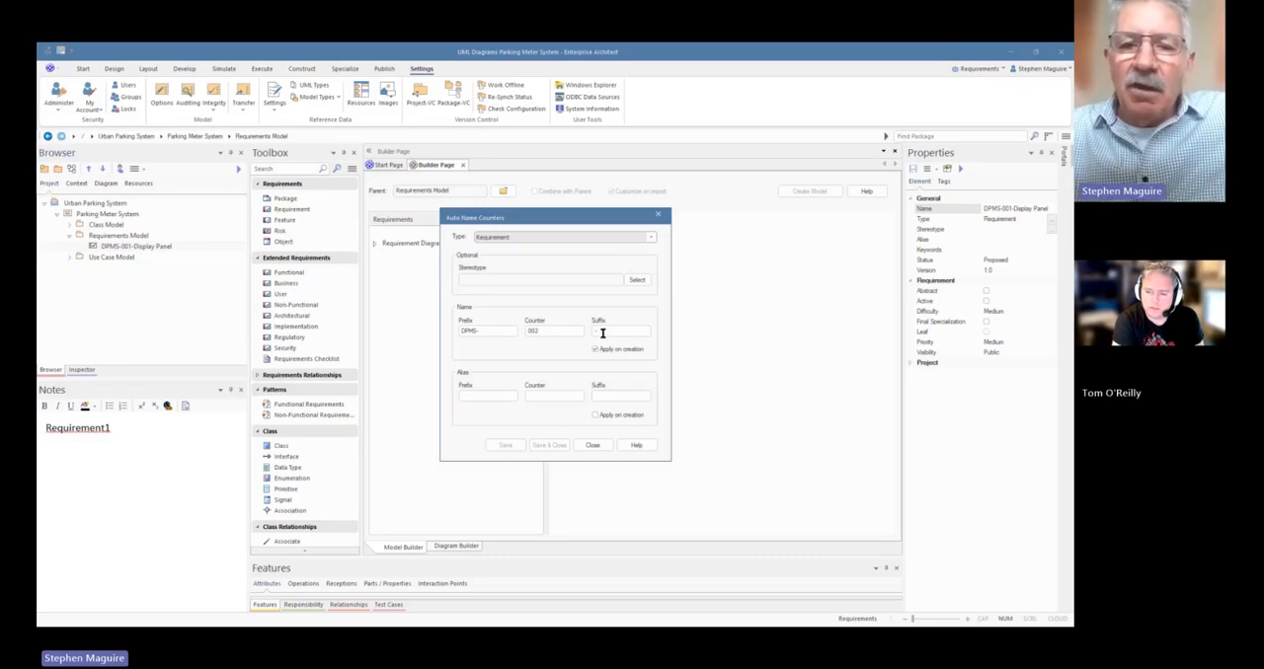
{"action": "left_click", "coordinate": [593, 447]}
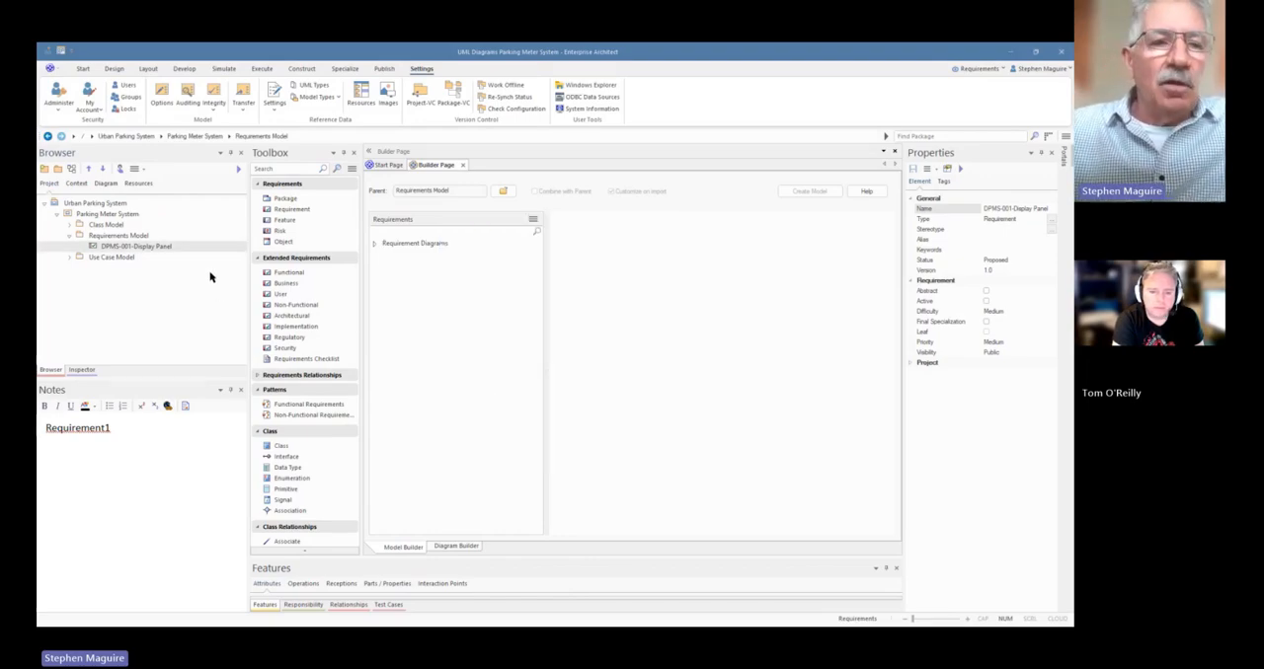
Add a second requirement to the Requirements Model package and complete its name as "DPMS-002-Availability"
{"action": "left_click_drag", "start_coordinate": [307, 208], "coordinate": [122, 240]}
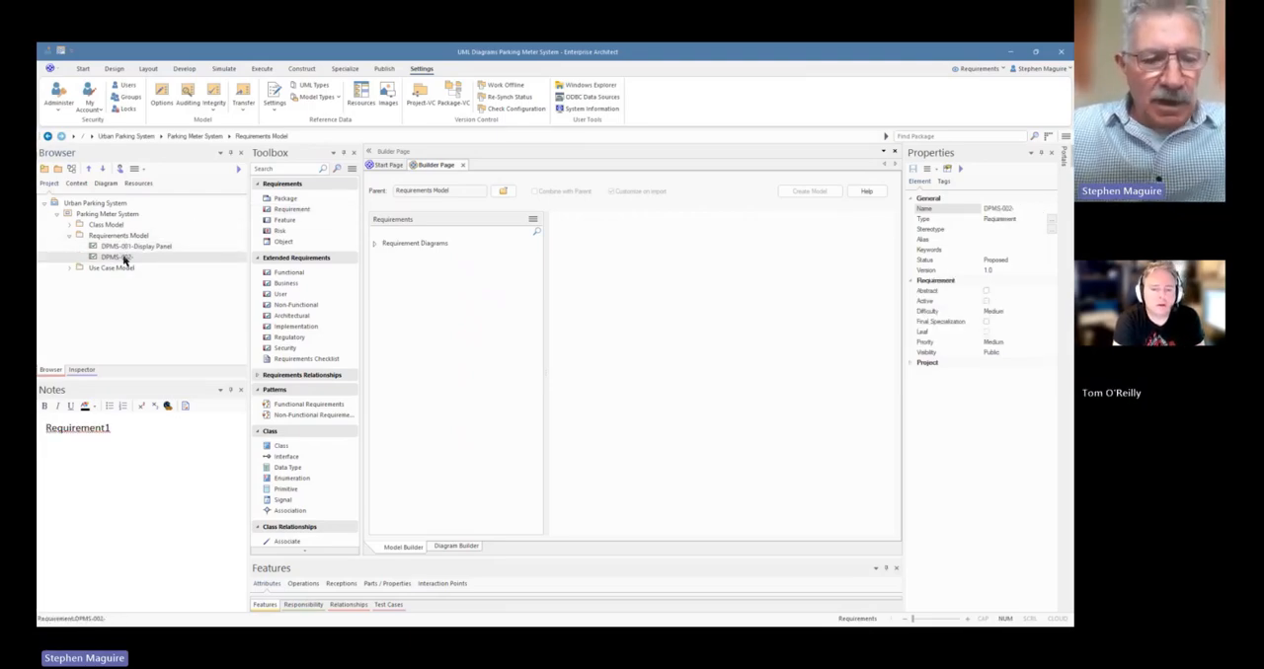
{"action": "left_click", "coordinate": [123, 260]}
{"action": "left_click", "coordinate": [139, 256]}
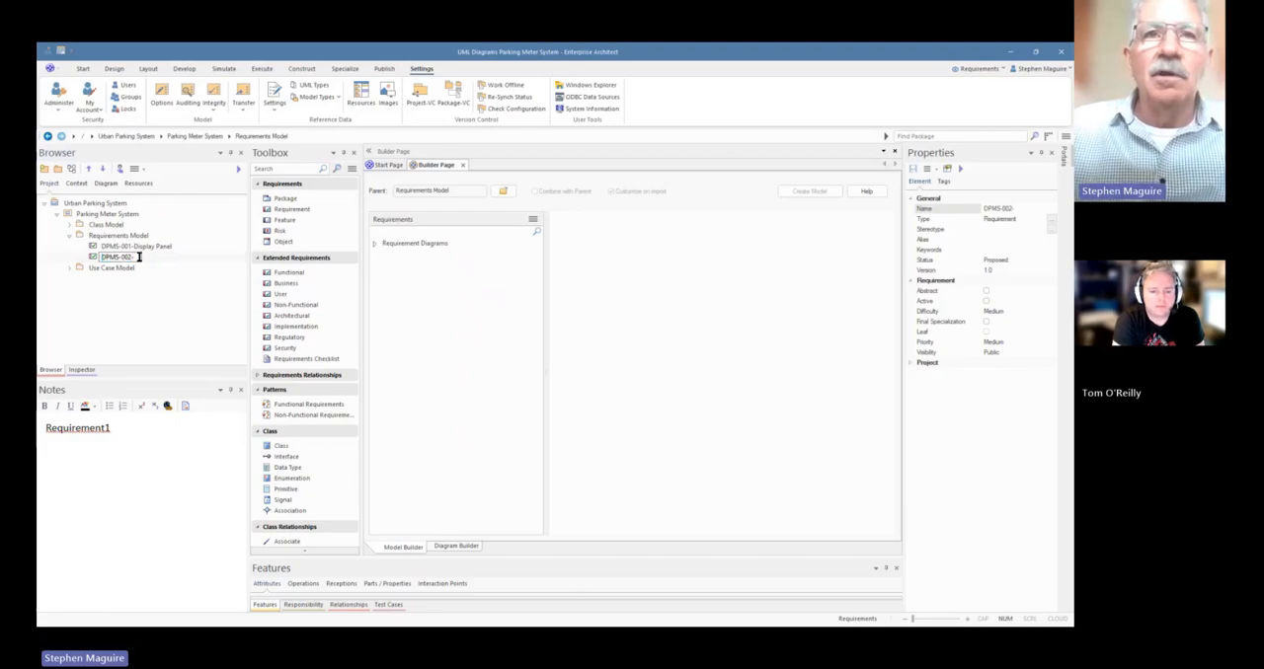
{"action": "type", "text": "Pow"}
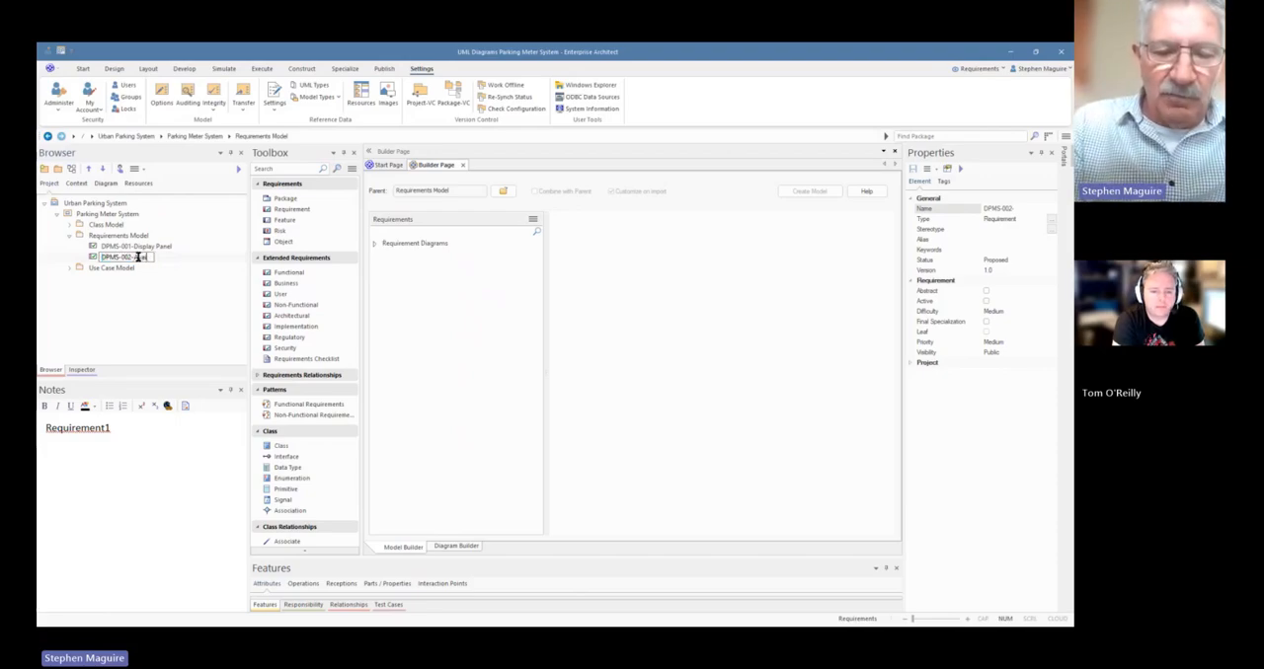
{"action": "type", "text": "ilability"}
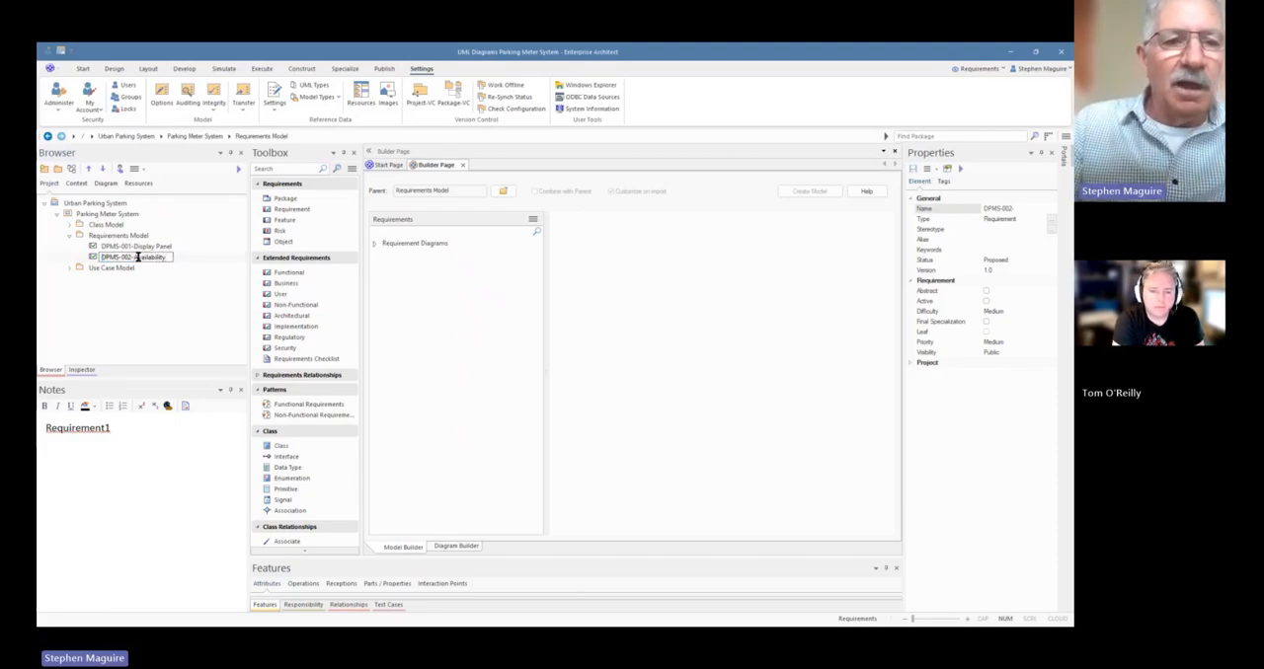
{"action": "left_click", "coordinate": [142, 247]}
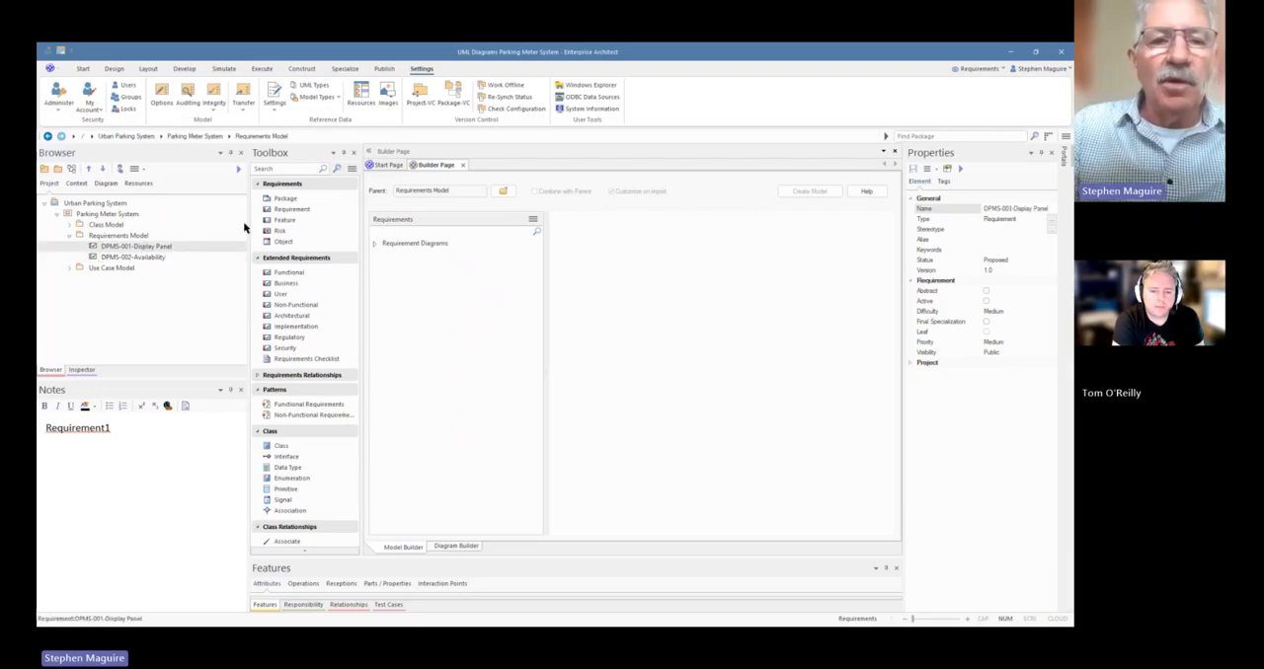
Add a third requirement to the Requirements Model package and complete its name as "DPMS-003-Weather Proofing"
{"action": "left_click_drag", "start_coordinate": [286, 209], "coordinate": [123, 241]}
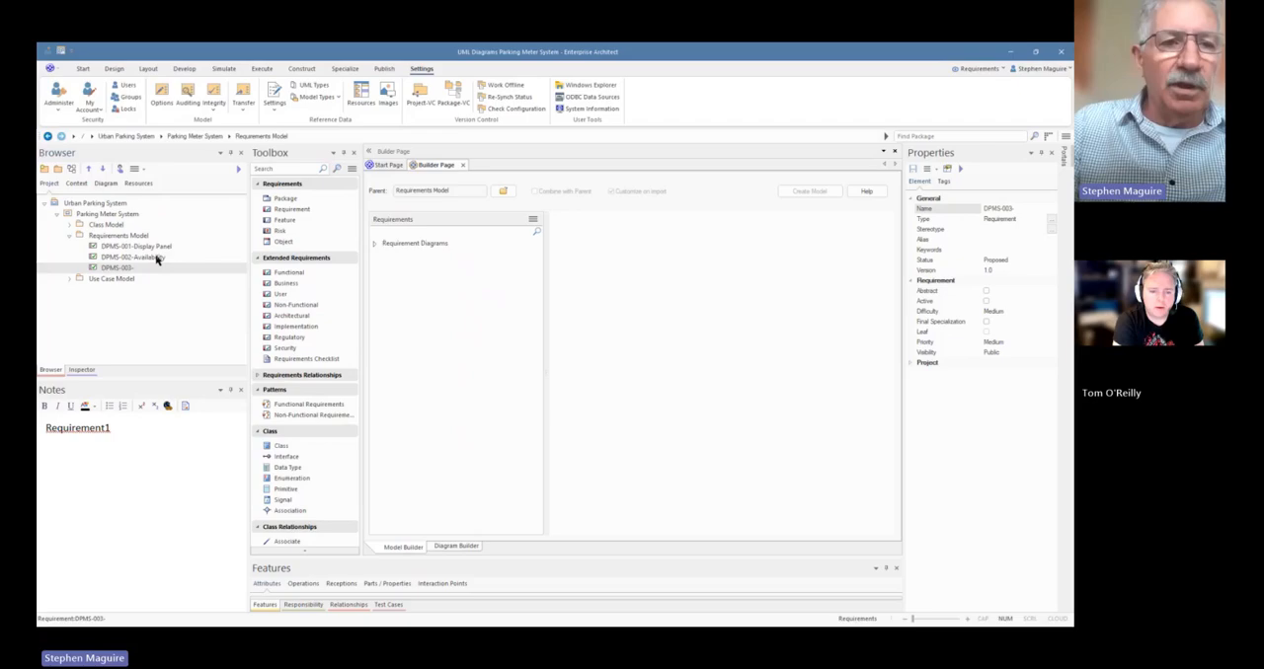
{"action": "left_click", "coordinate": [152, 271]}
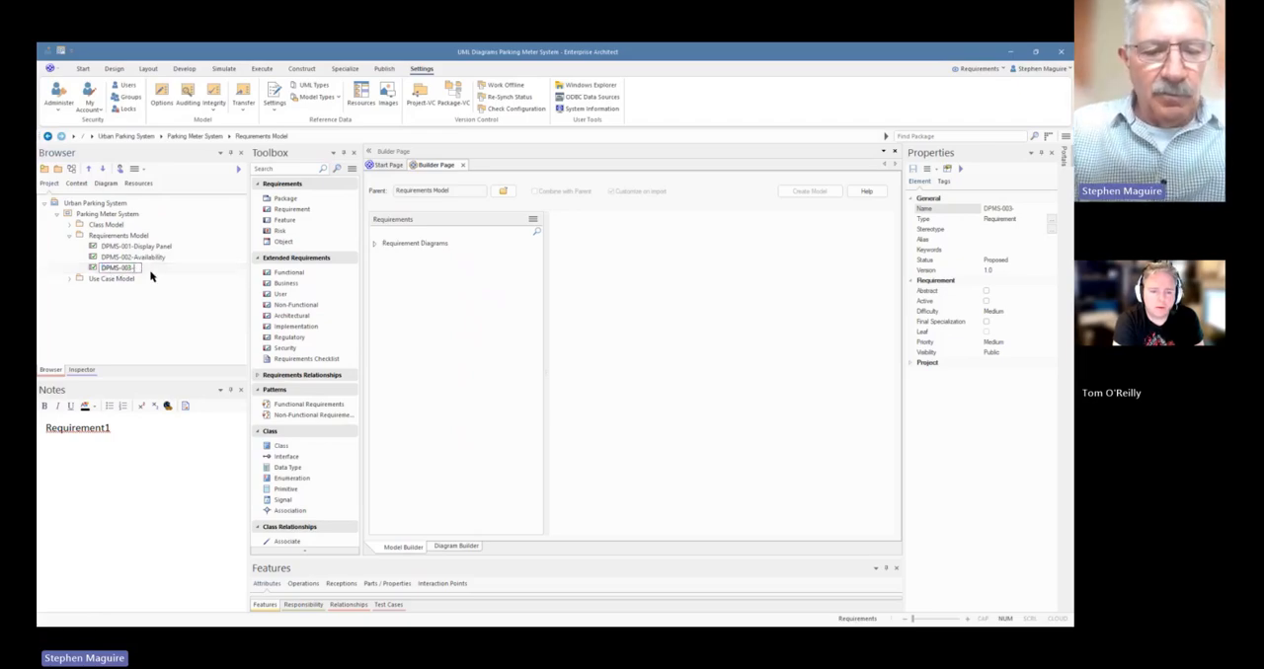
{"action": "type", "text": "Weather"}
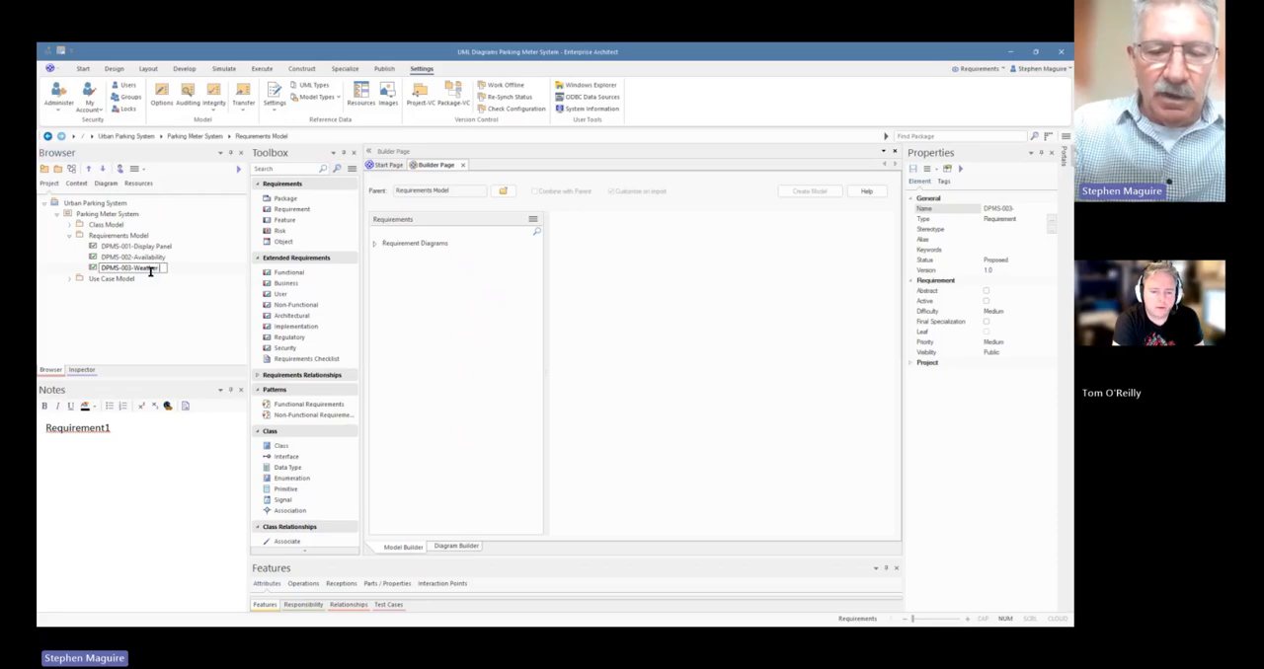
{"action": "type", "text": " Profile"}
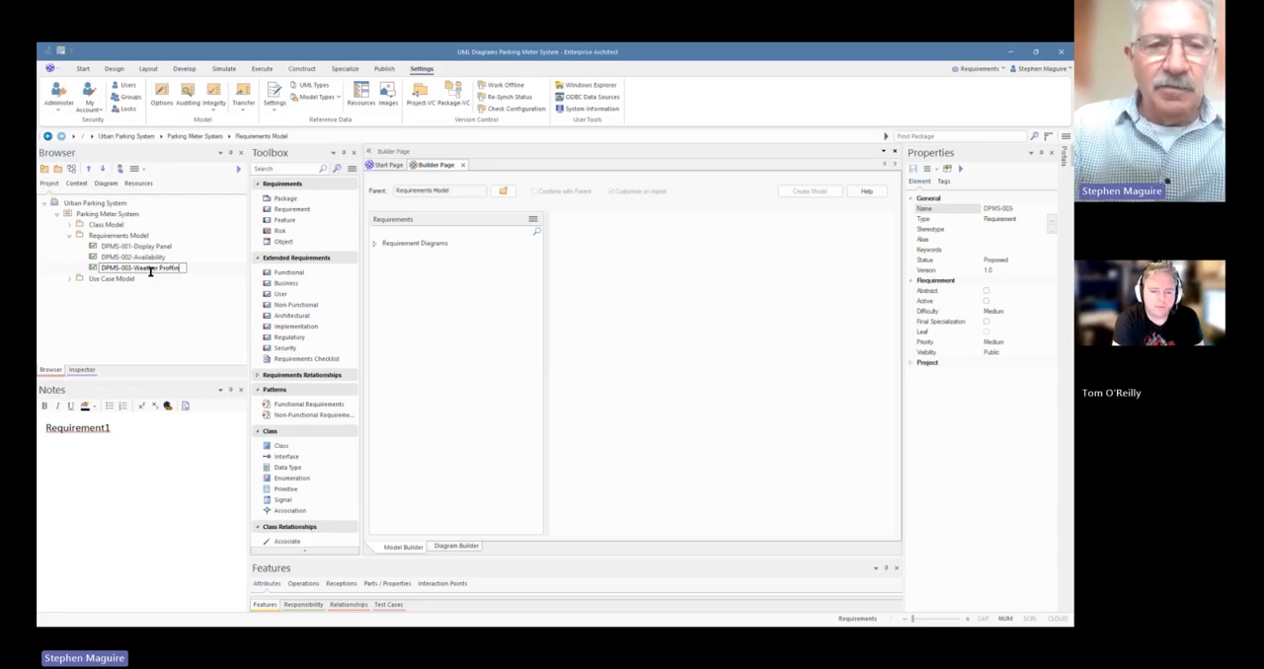
{"action": "key", "text": "BackSpace"}
{"action": "key", "text": "BackSpace"}
{"action": "key", "text": "BackSpace"}
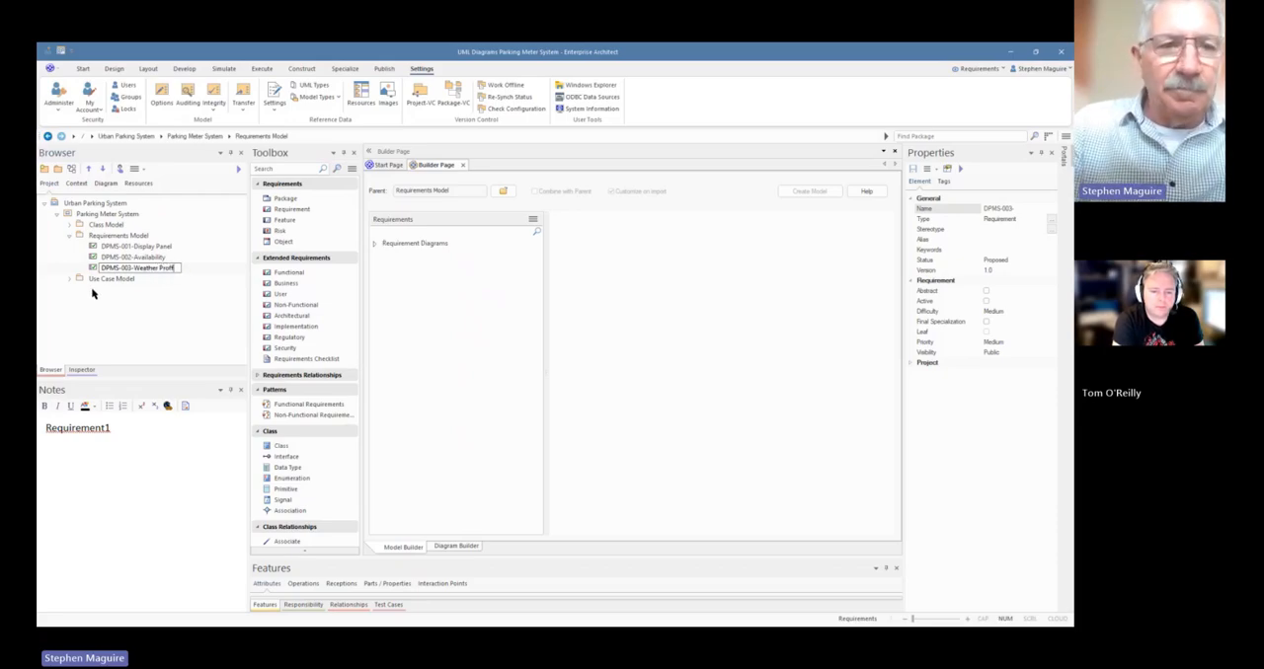
{"action": "type", "text": "ofing"}
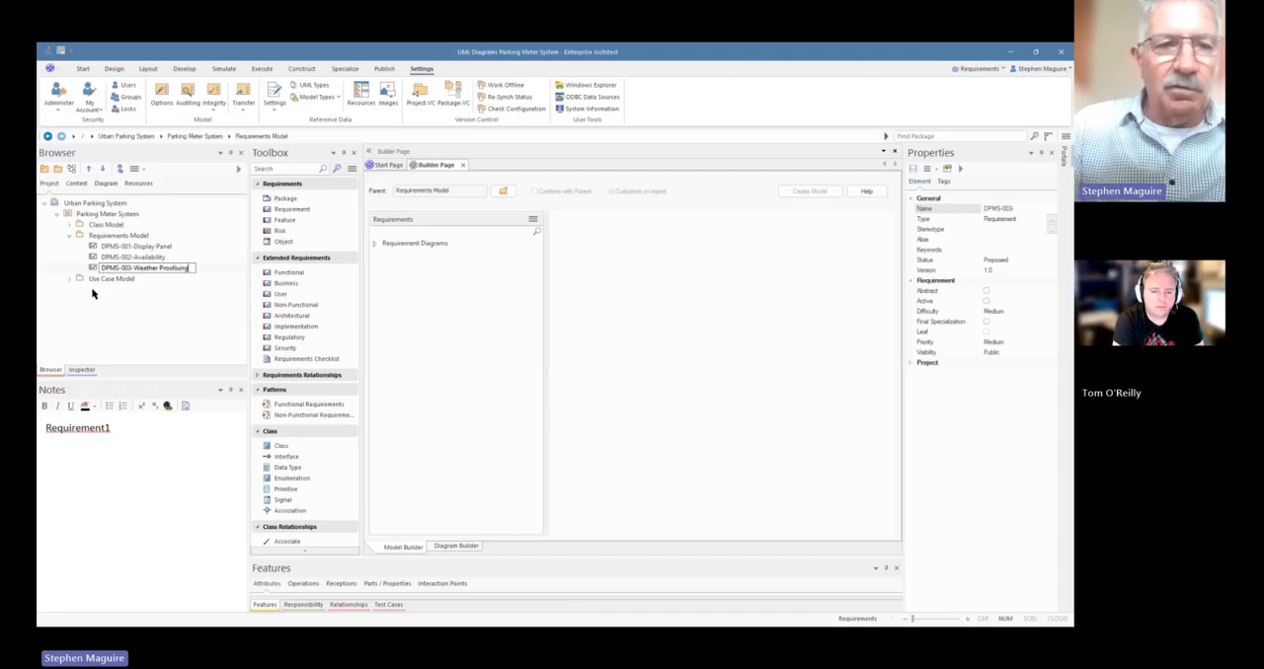
{"action": "key", "text": "BackSpace"}
{"action": "key", "text": "BackSpace"}
{"action": "key", "text": "BackSpace"}
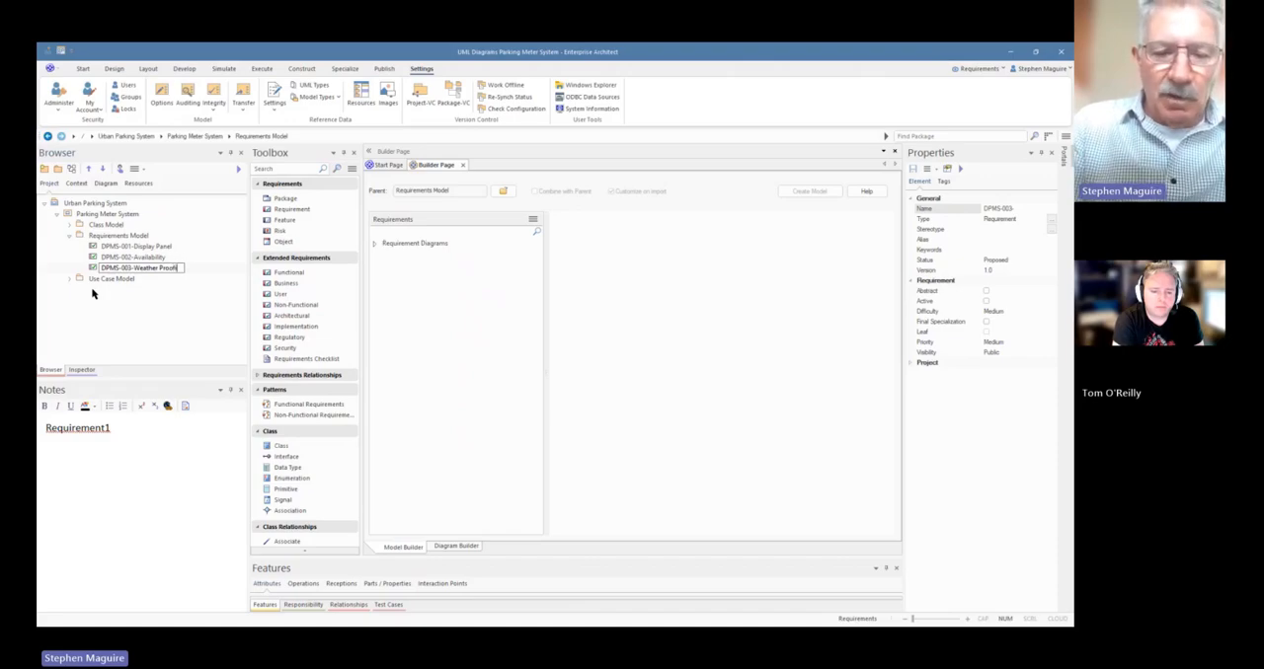
{"action": "left_click", "coordinate": [134, 259]}
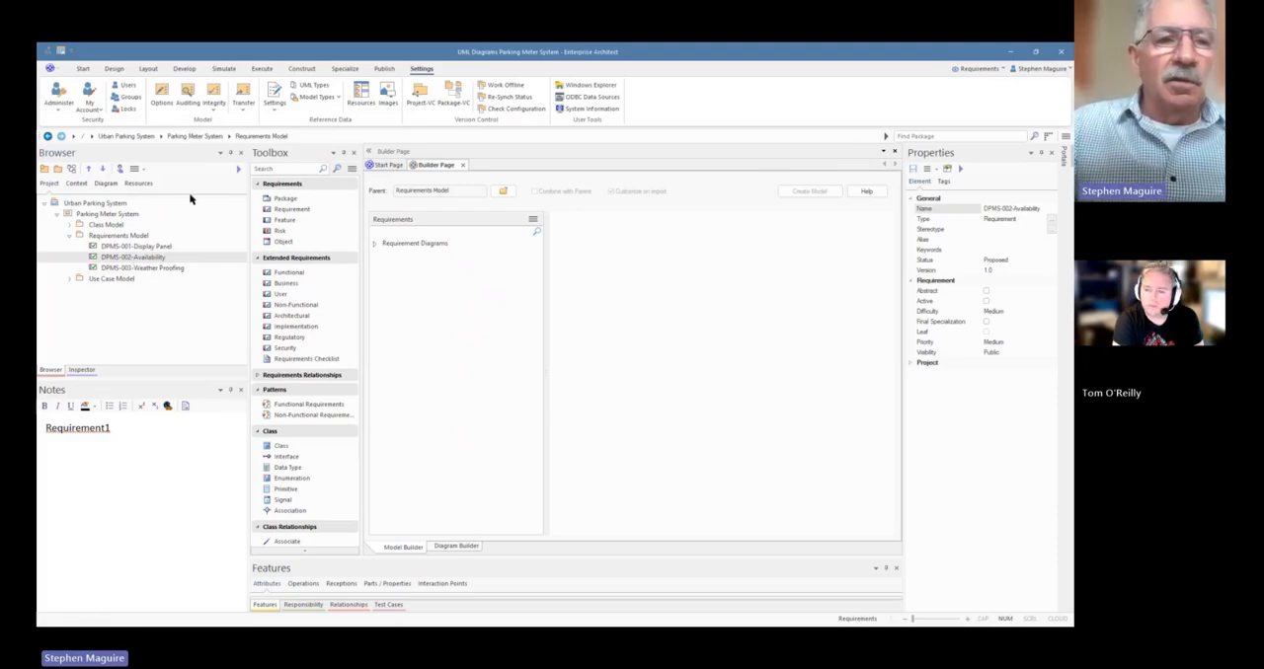
Add a fourth requirement to the Requirements Model package and complete its name as "DPMS-004-Time Management"
{"action": "left_click", "coordinate": [139, 238]}
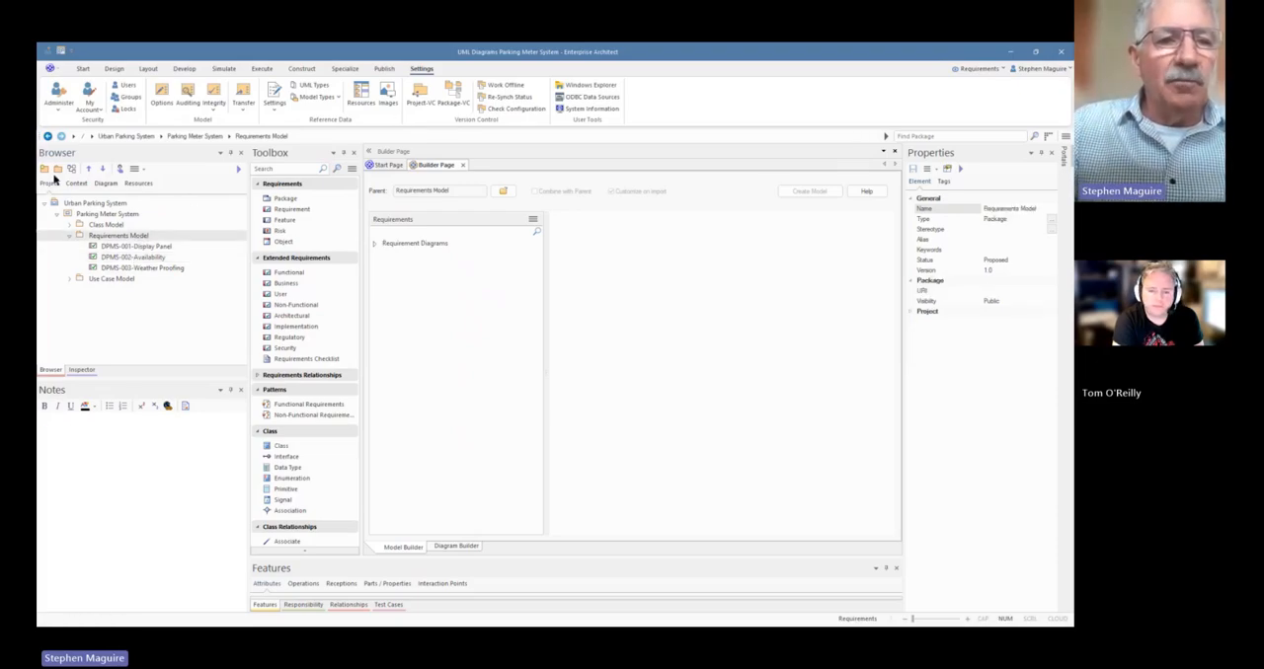
{"action": "left_click_drag", "start_coordinate": [275, 210], "coordinate": [141, 241]}
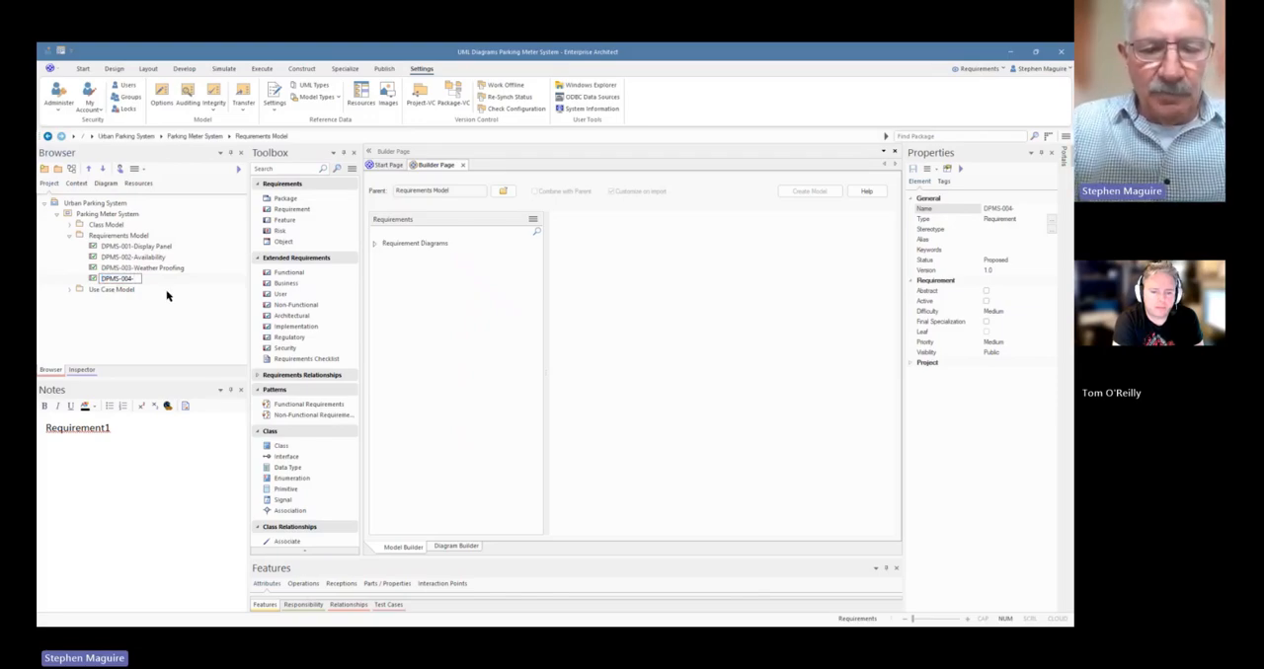
{"action": "type", "text": "Time M"}
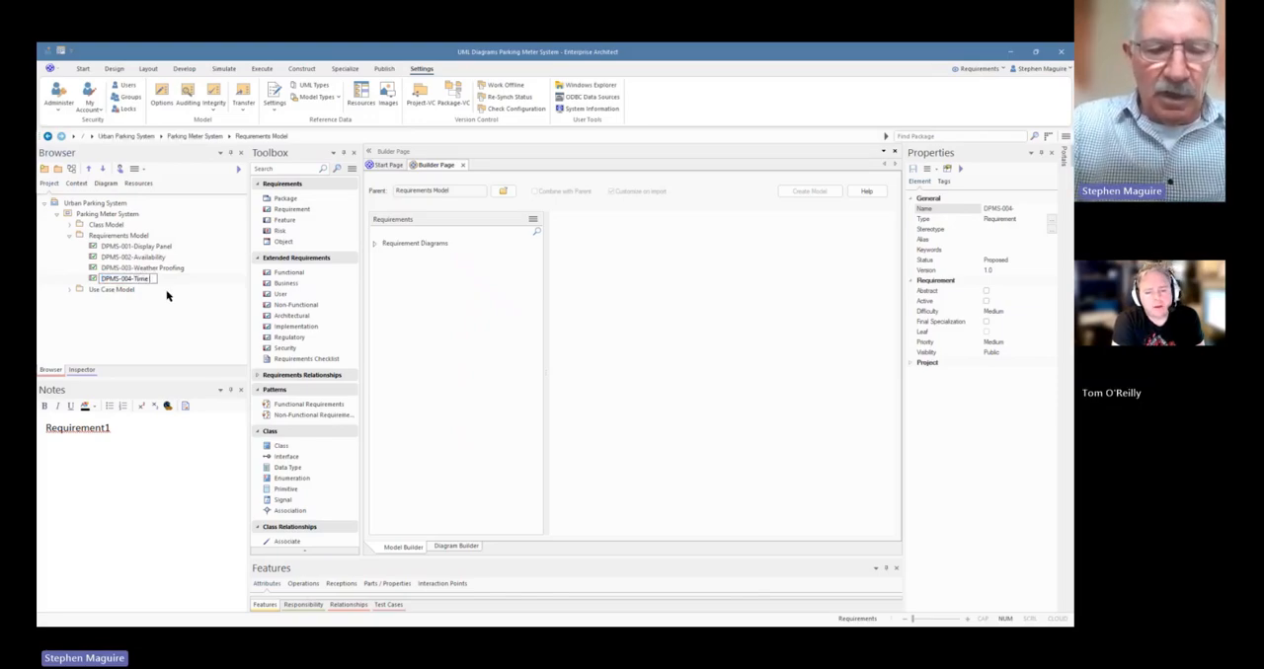
{"action": "type", "text": "anagement"}
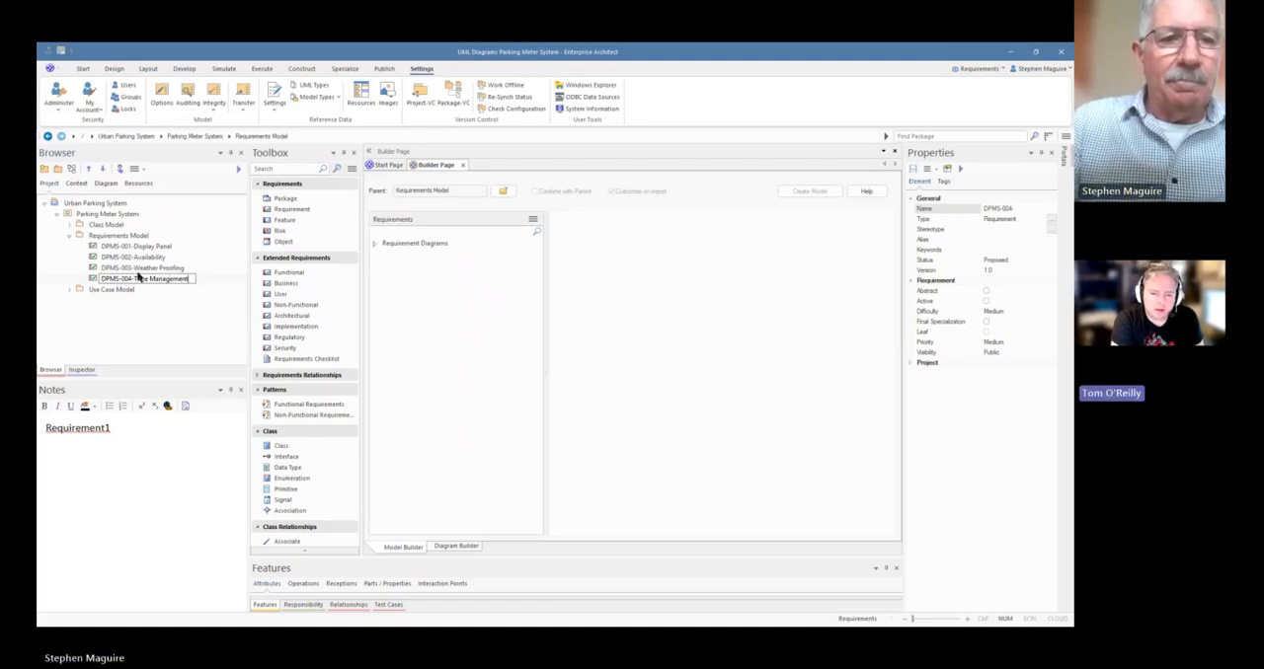
{"action": "left_click", "coordinate": [136, 269]}
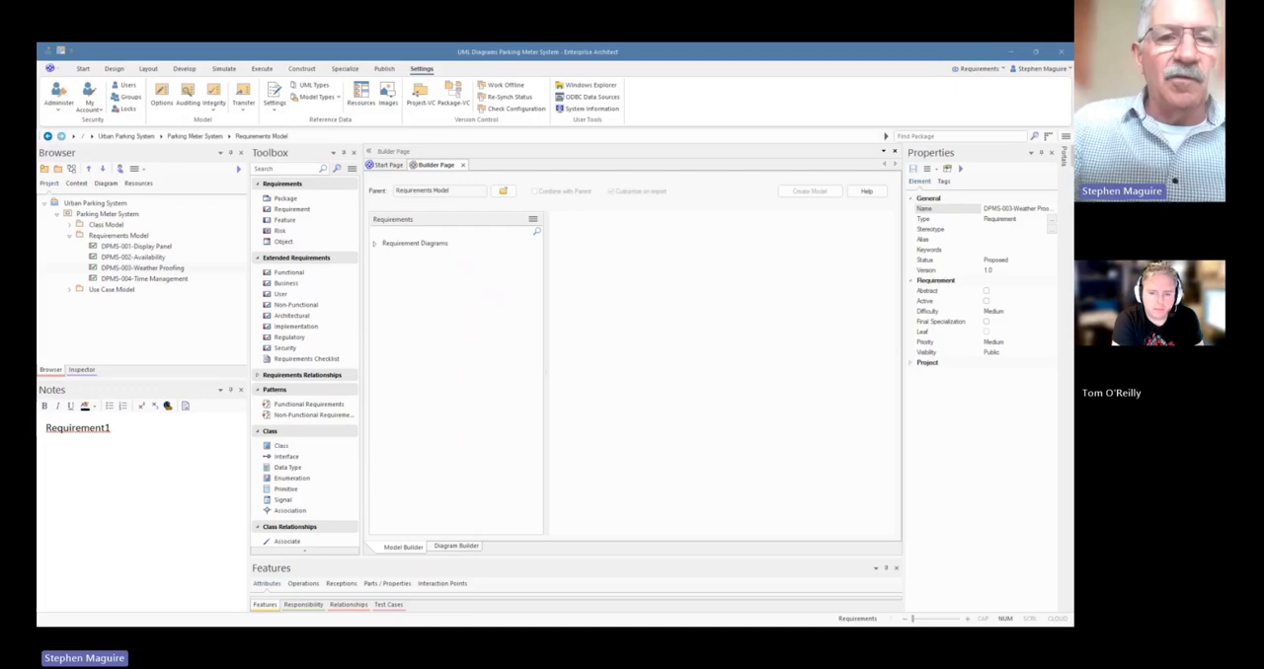
Replace the DPMS-004 notes with "The System shall track and manage parking time with a maximum time deviation of ±1 second per 24-hour period"
{"action": "left_click", "coordinate": [153, 280]}
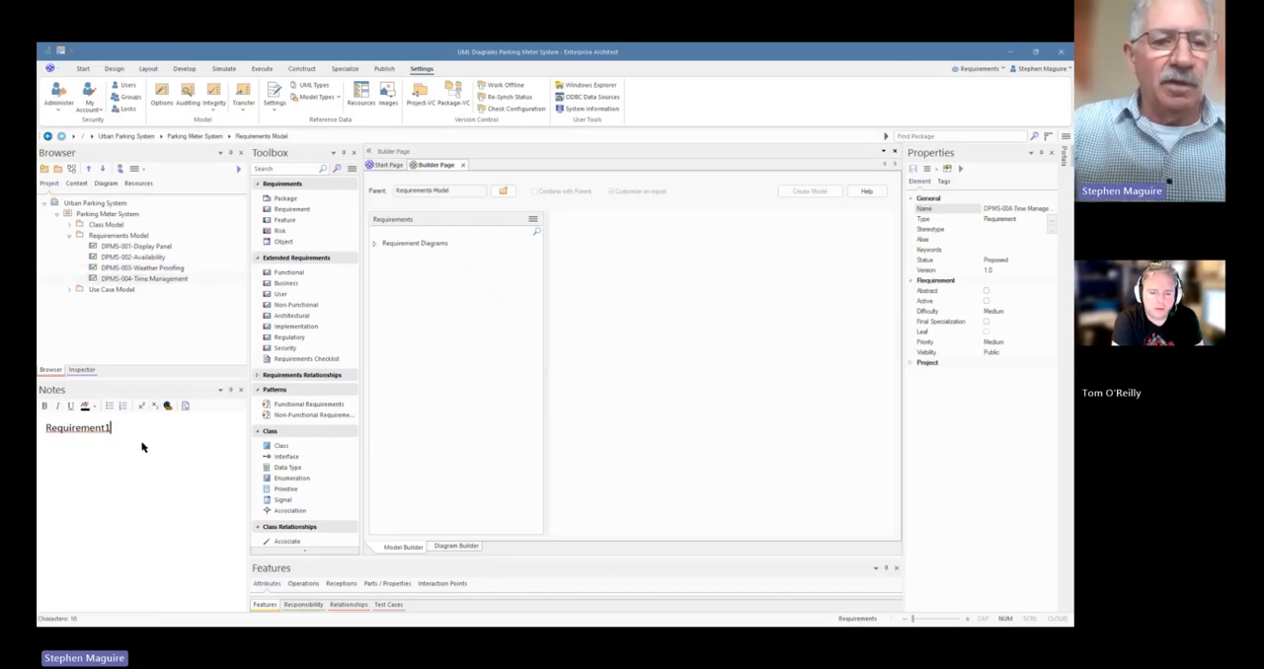
{"action": "left_click_drag", "start_coordinate": [132, 431], "coordinate": [36, 428]}
{"action": "type", "text": "The System shall track and manage parking time with a maximum time deviation of ±1 second per 24-hour period"}
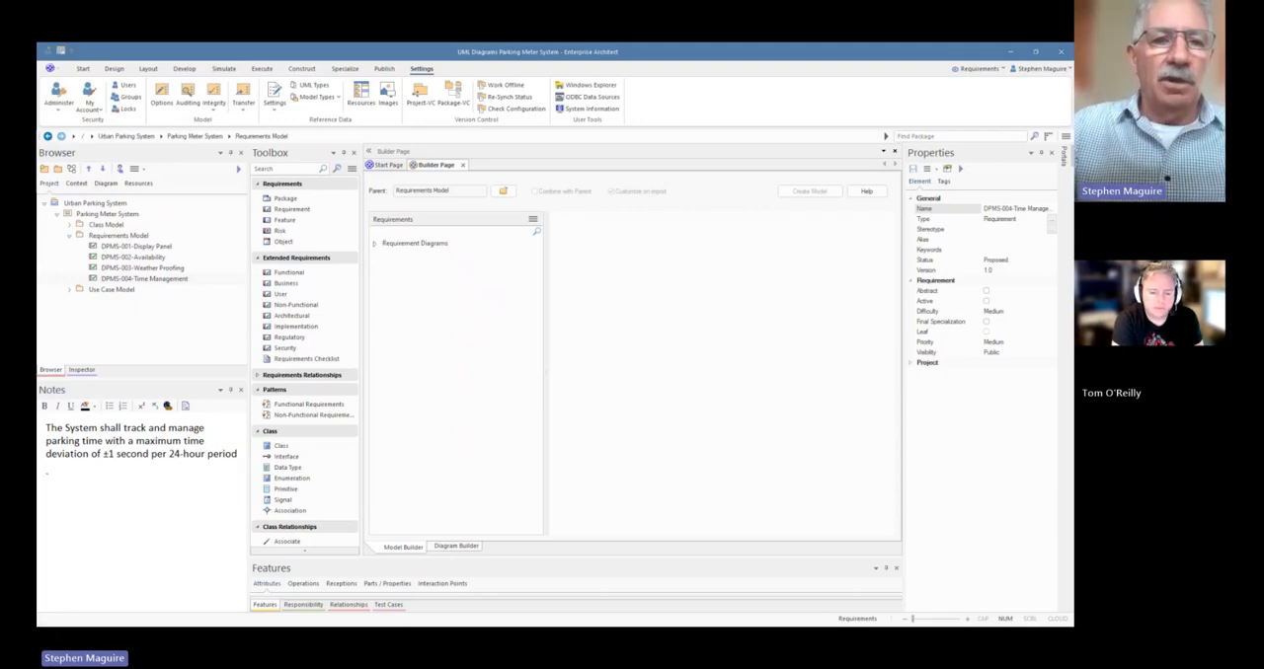
Add a fifth requirement to the Requirements Model package and complete its name as "DPMS-005-Payment Processing"
{"action": "left_click", "coordinate": [136, 236]}
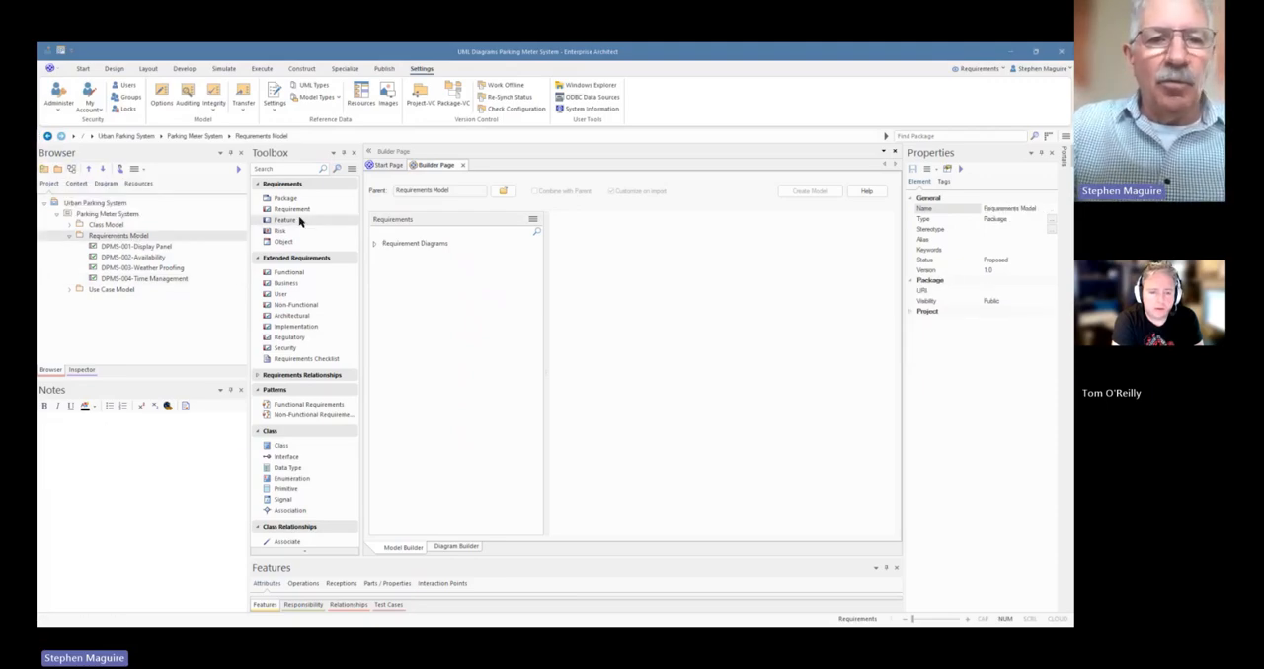
{"action": "left_click_drag", "start_coordinate": [306, 211], "coordinate": [131, 238]}
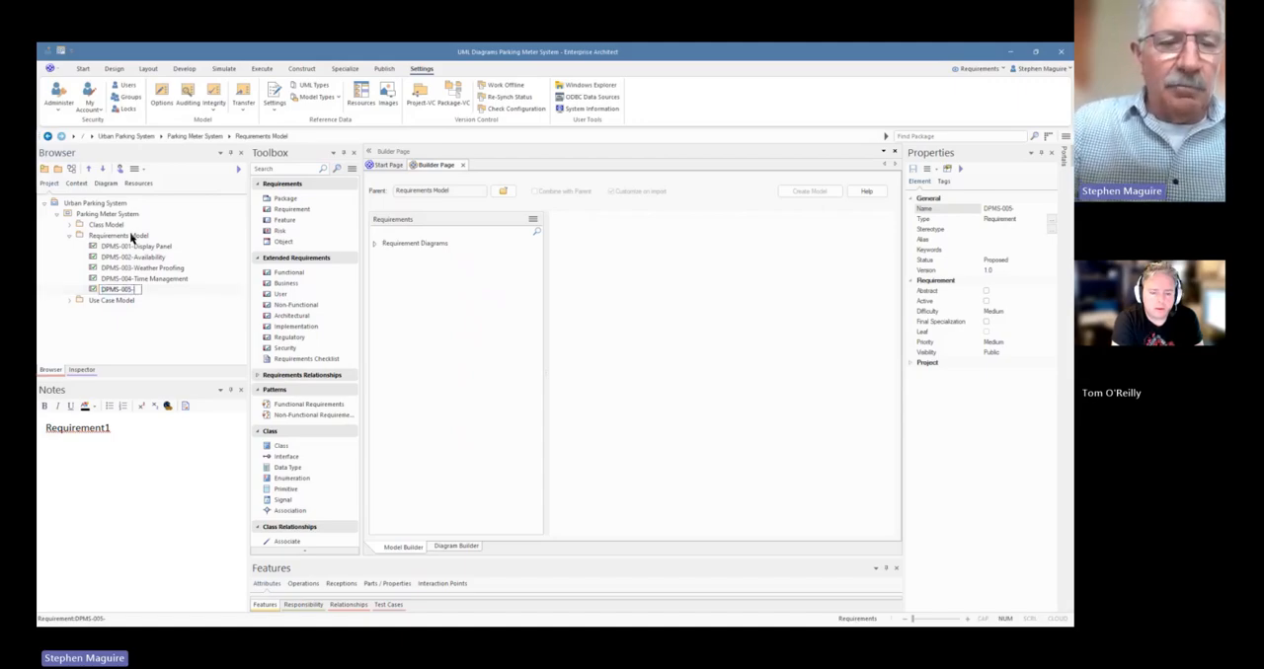
{"action": "type", "text": "Pa"}
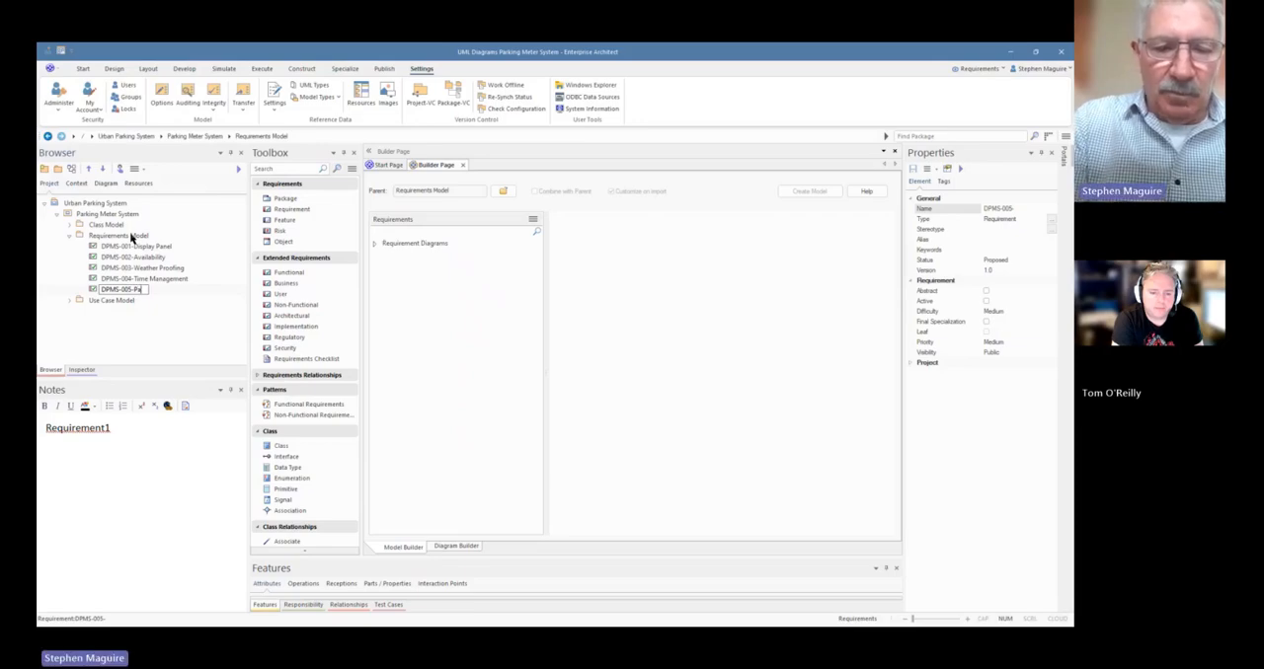
{"action": "type", "text": "yment"}
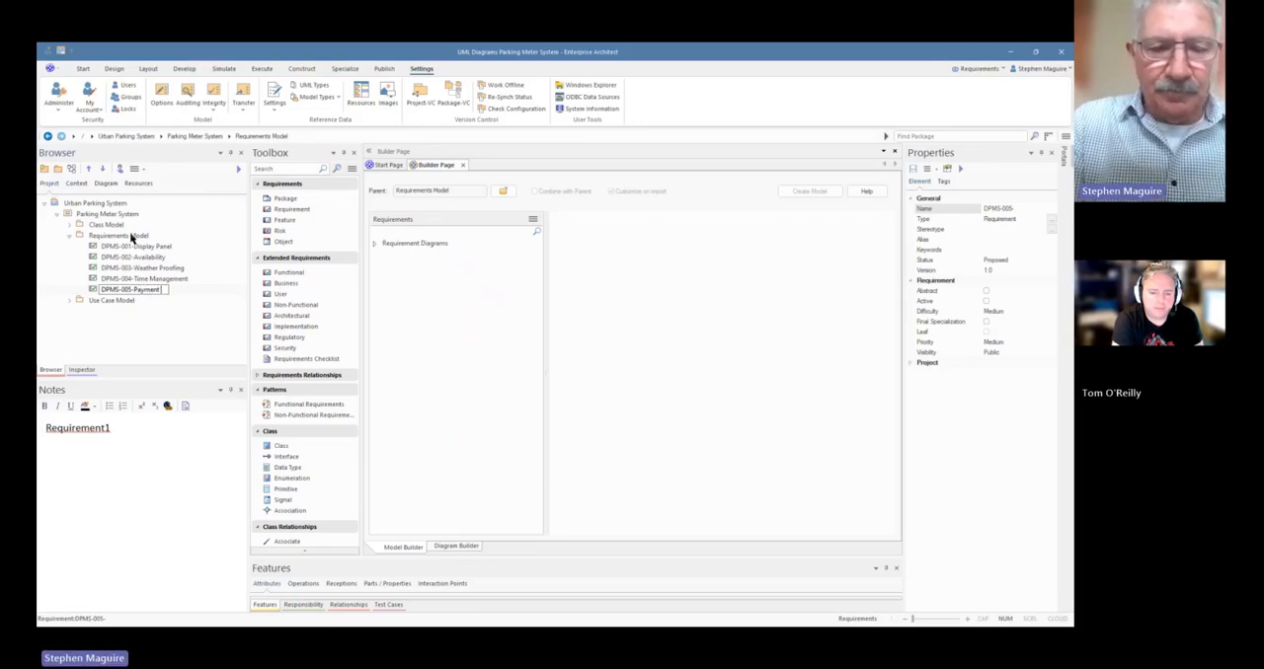
{"action": "type", "text": " Processing"}
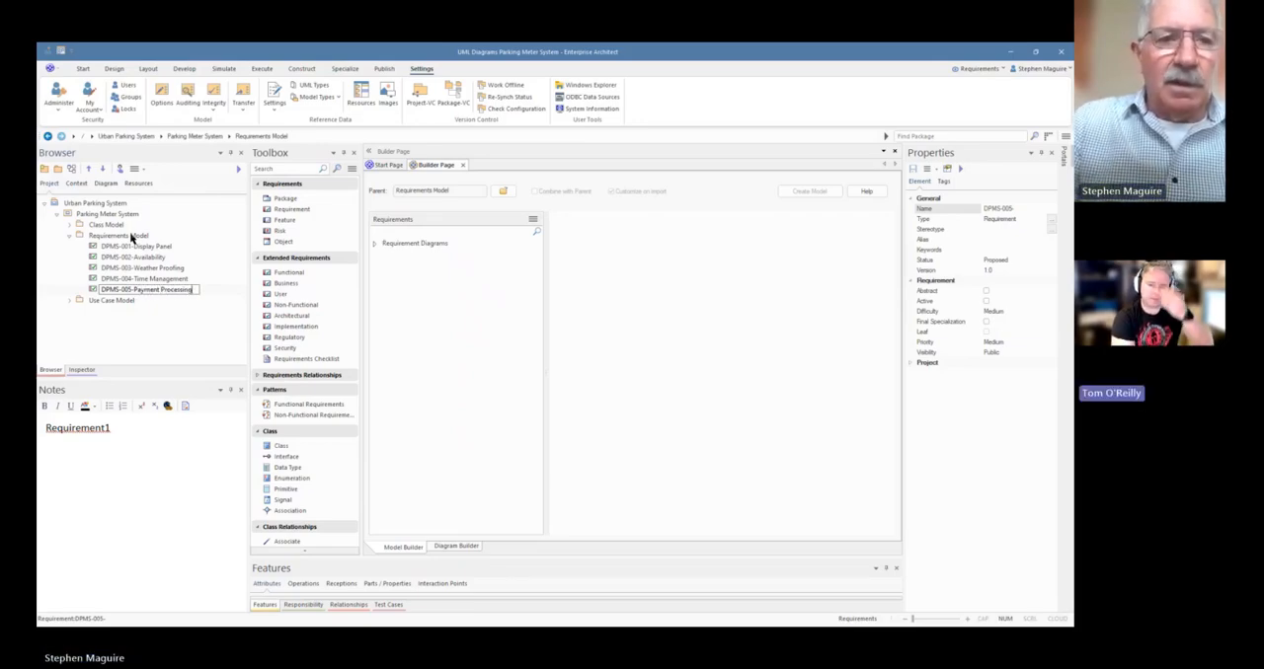
{"action": "key", "text": "Return"}
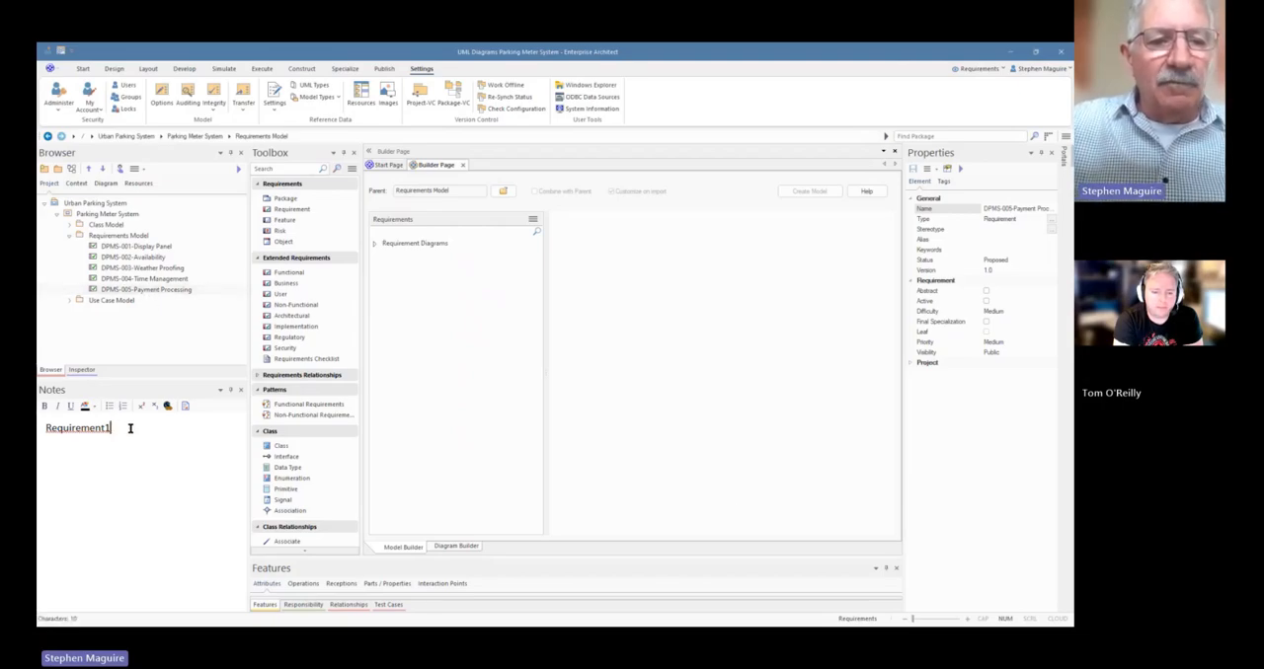
Replace the DPMS-005 notes with "The system must process credit card, debit card, NFC, and mobile payments with a maximum transaction time of 3 seconds."
{"action": "left_click_drag", "start_coordinate": [132, 428], "coordinate": [39, 423]}
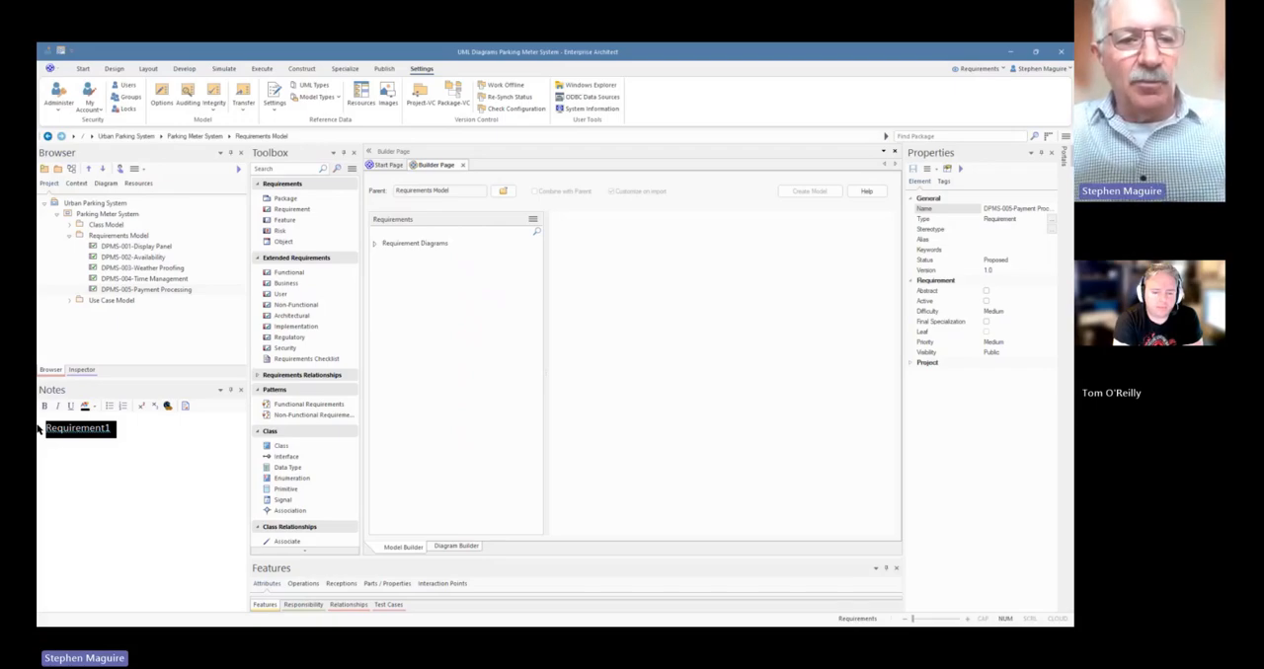
{"action": "type", "text": "The system must process credit card, debit card, NFC, and mobile payments with a maximum transaction time of 3 seconds."}
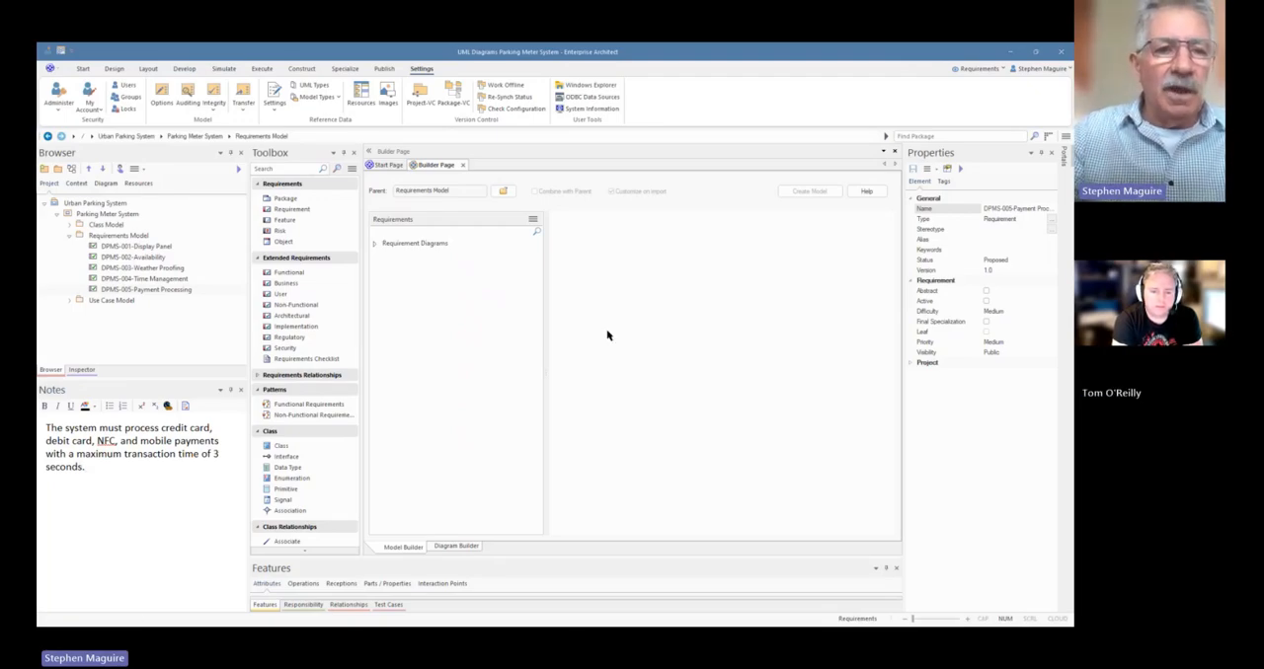
Add a sixth requirement to the Requirements Model package and complete its name as "DPMS-006-Vehicle Registration Number"
{"action": "left_click", "coordinate": [143, 238]}
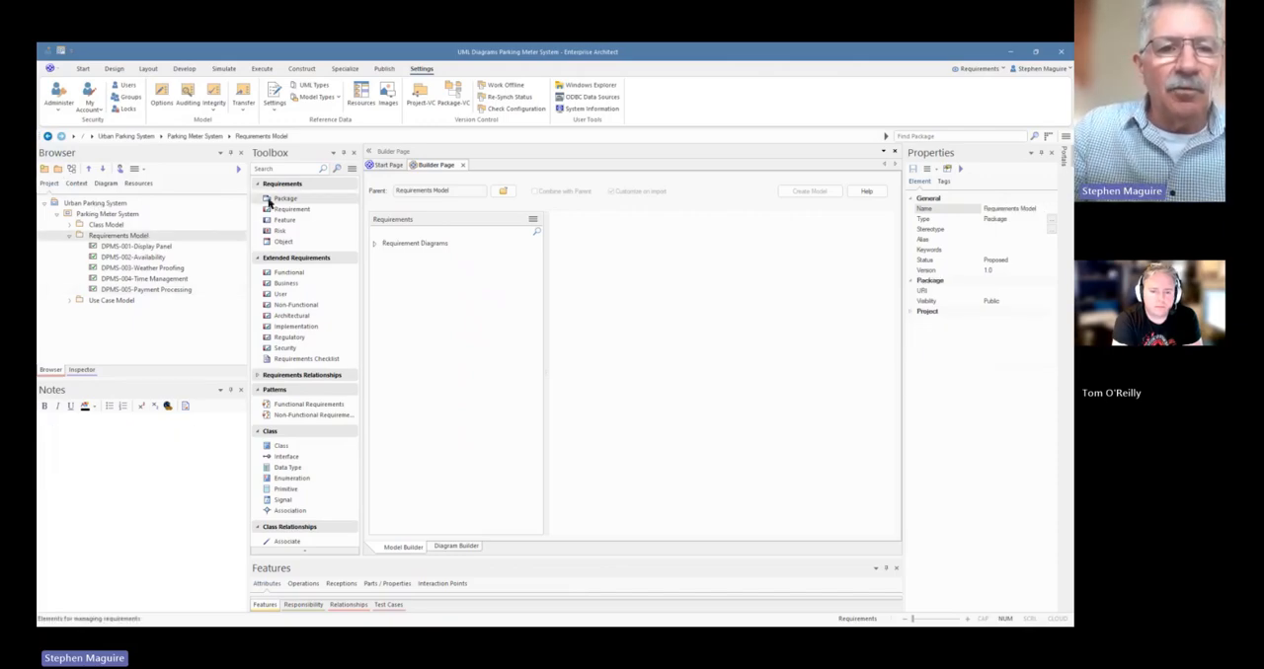
{"action": "left_click_drag", "start_coordinate": [285, 210], "coordinate": [131, 237]}
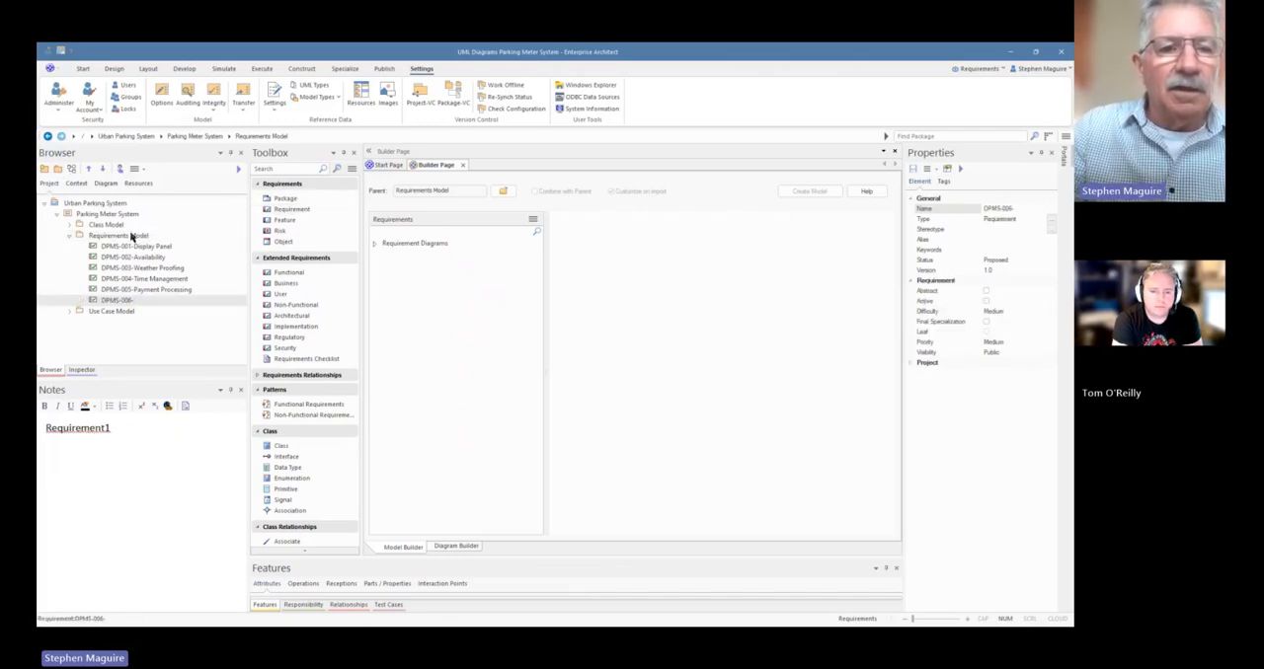
{"action": "left_click", "coordinate": [150, 300]}
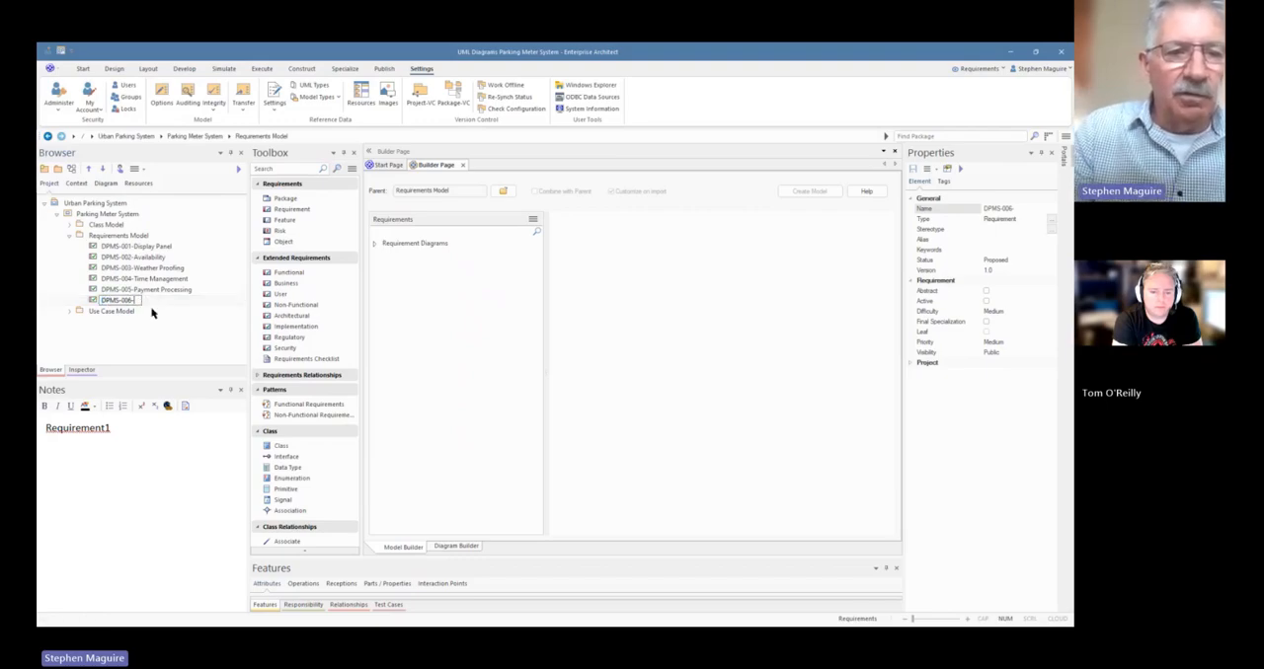
{"action": "type", "text": "Veh"}
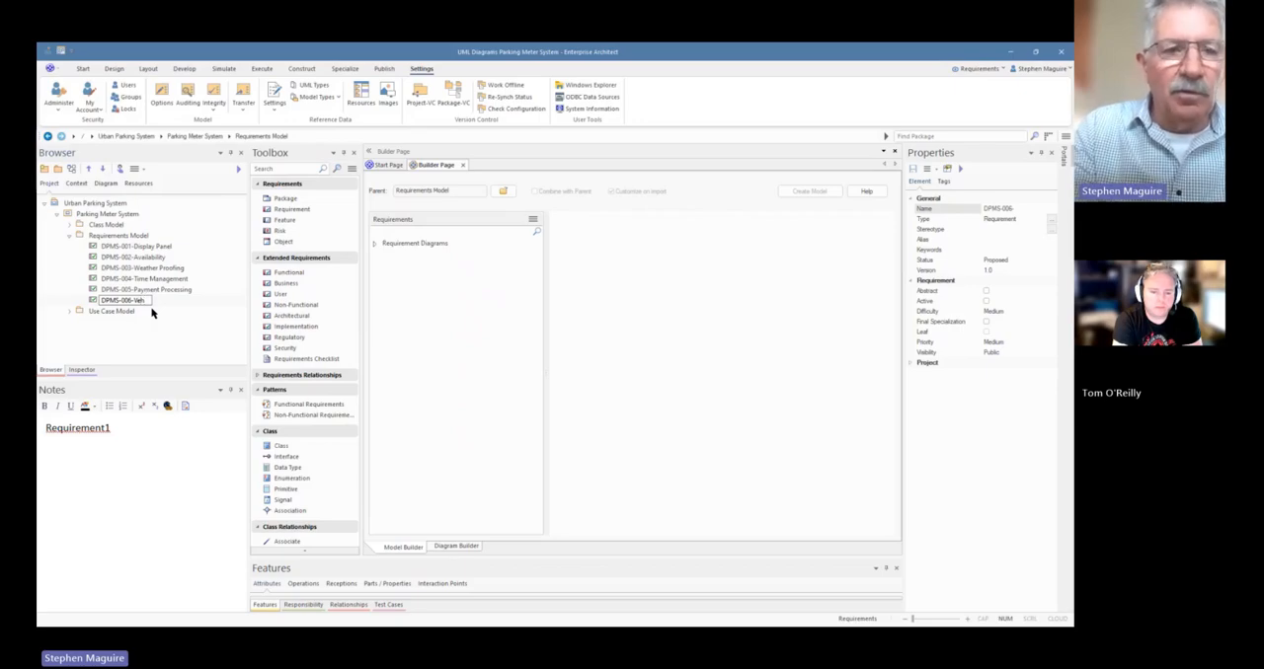
{"action": "type", "text": "icle"}
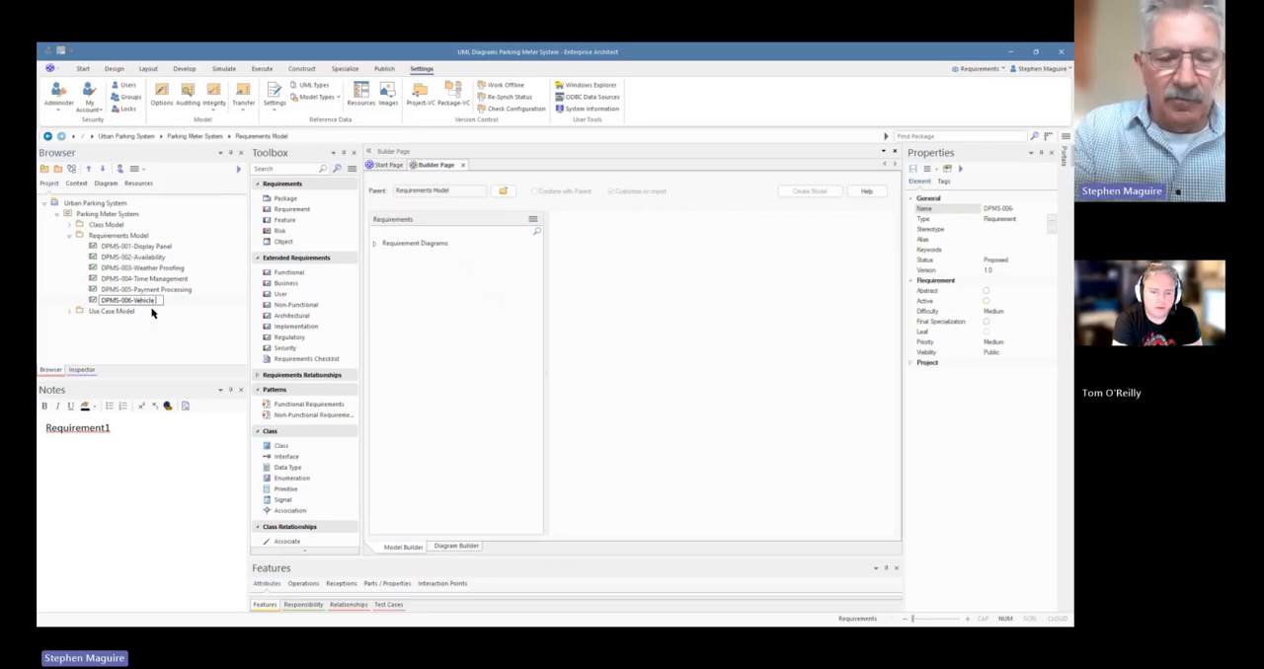
{"action": "type", "text": " Registra"}
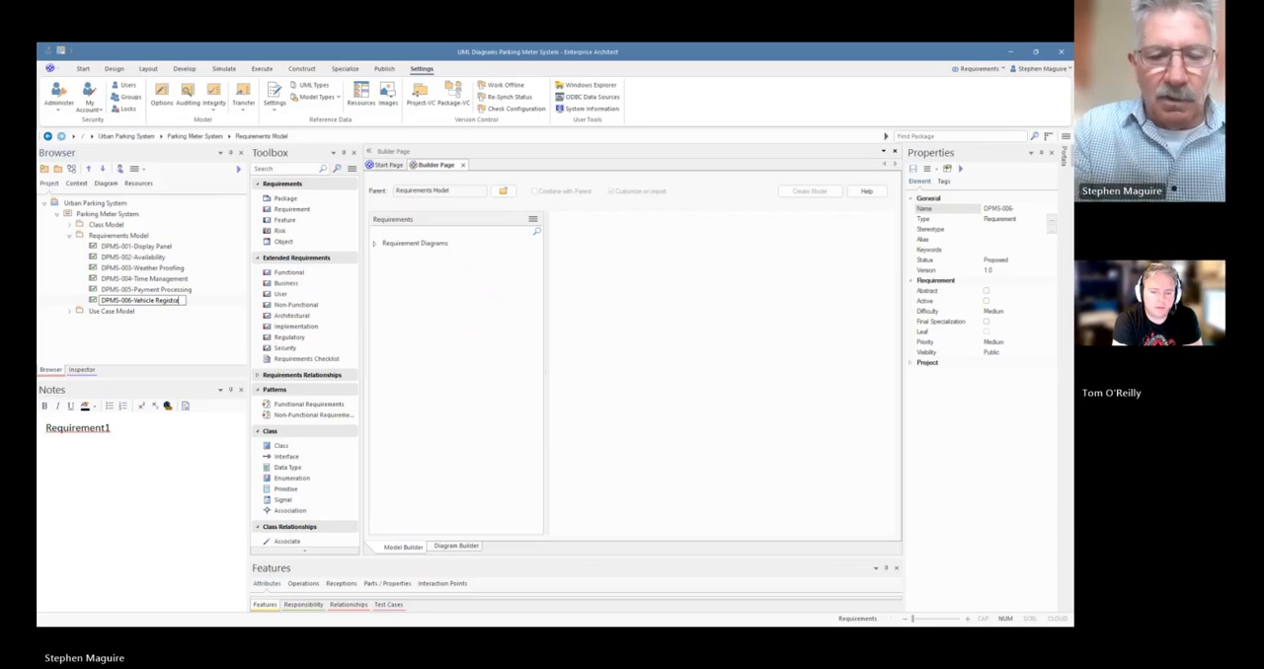
{"action": "type", "text": "tion Number"}
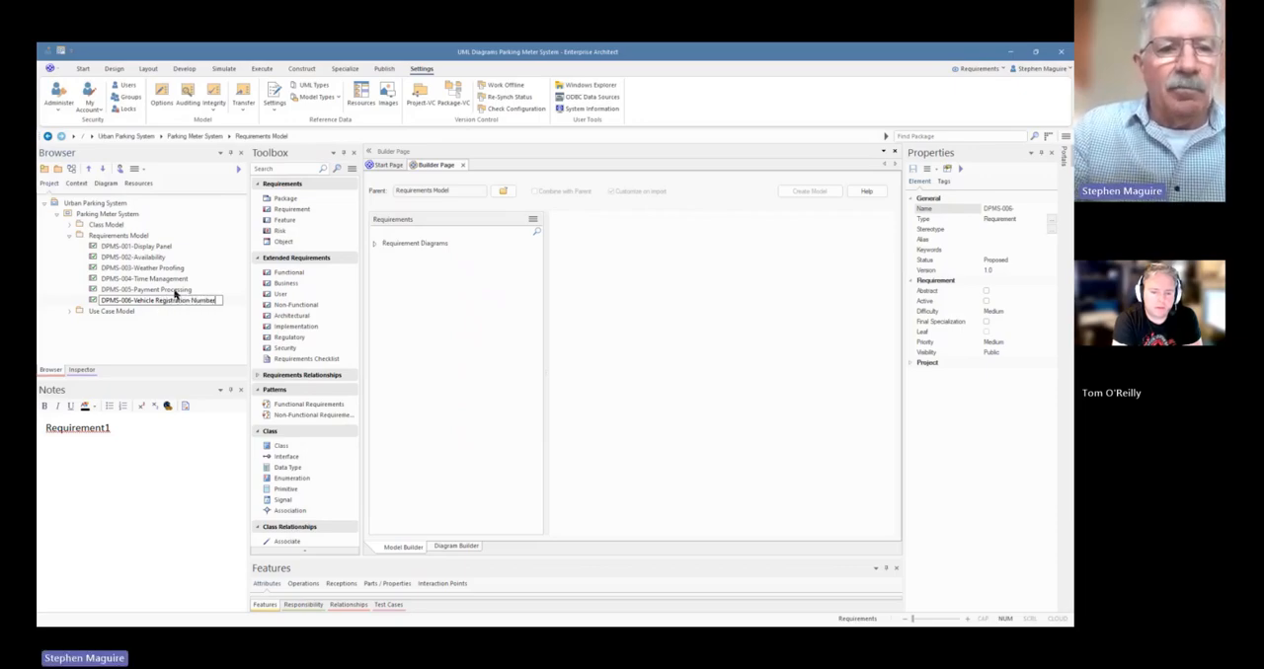
{"action": "left_click", "coordinate": [153, 291]}
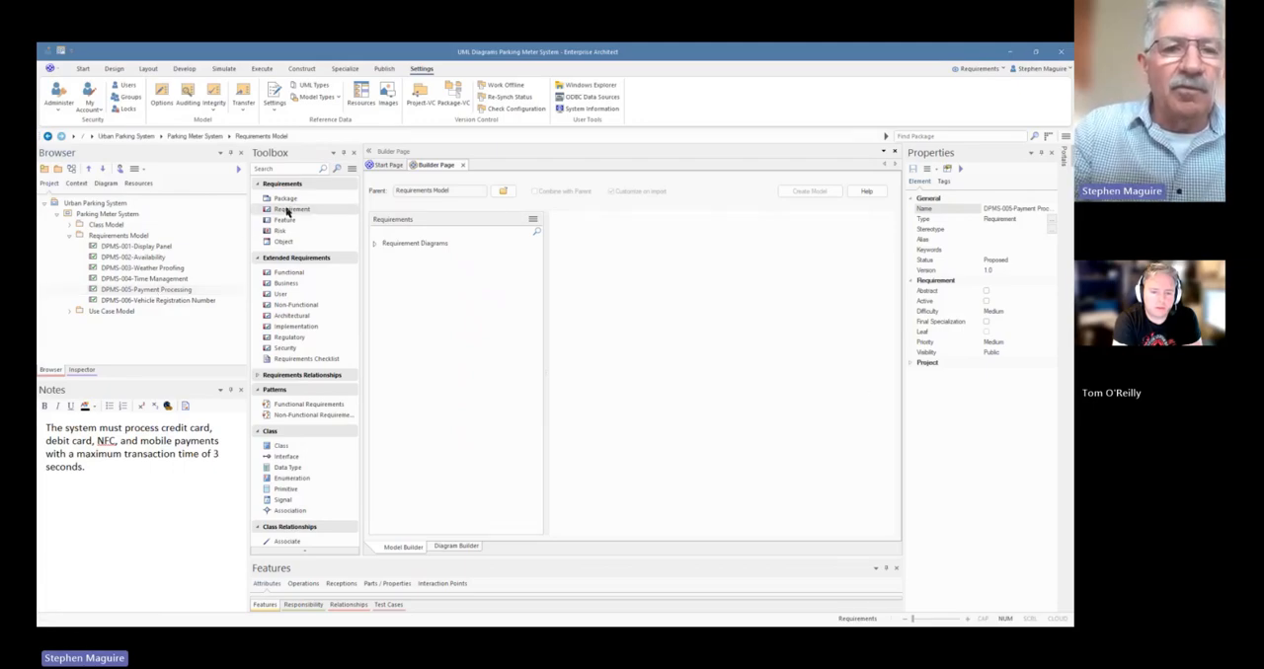
Add a seventh requirement to the Requirements Model package and complete its name as "DPMS-007-Time Display"
{"action": "left_click", "coordinate": [136, 237]}
{"action": "left_click_drag", "start_coordinate": [137, 237], "coordinate": [136, 238]}
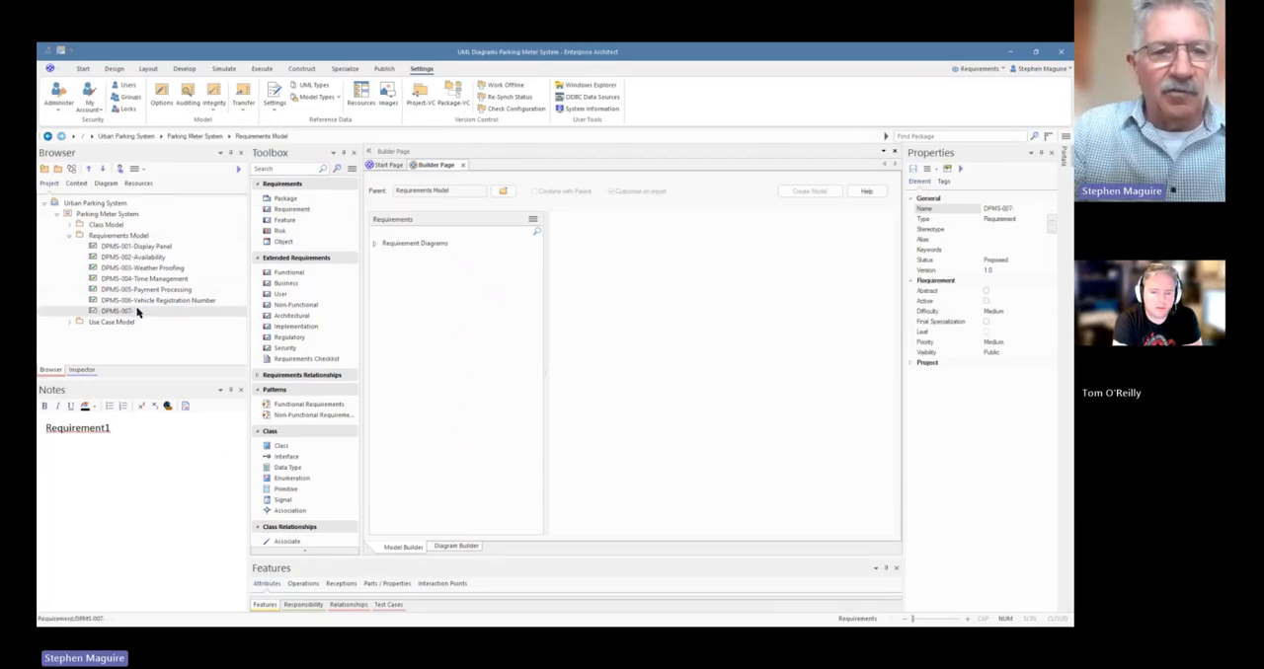
{"action": "left_click", "coordinate": [139, 313]}
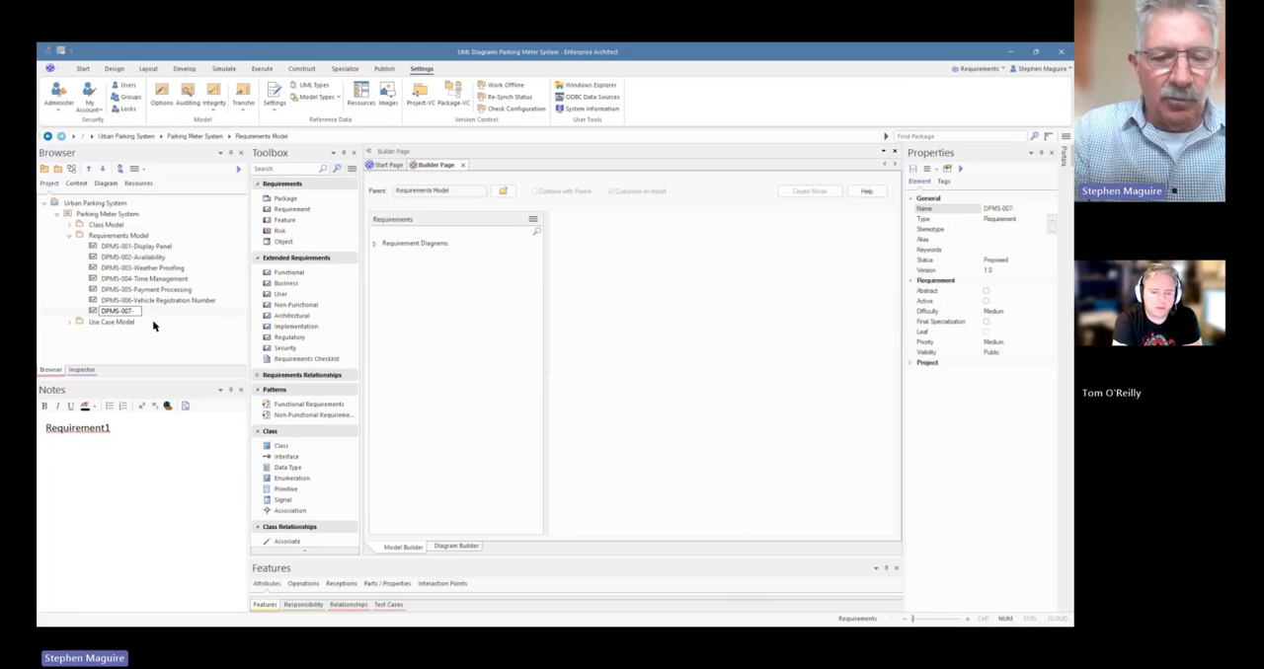
{"action": "type", "text": "Time"}
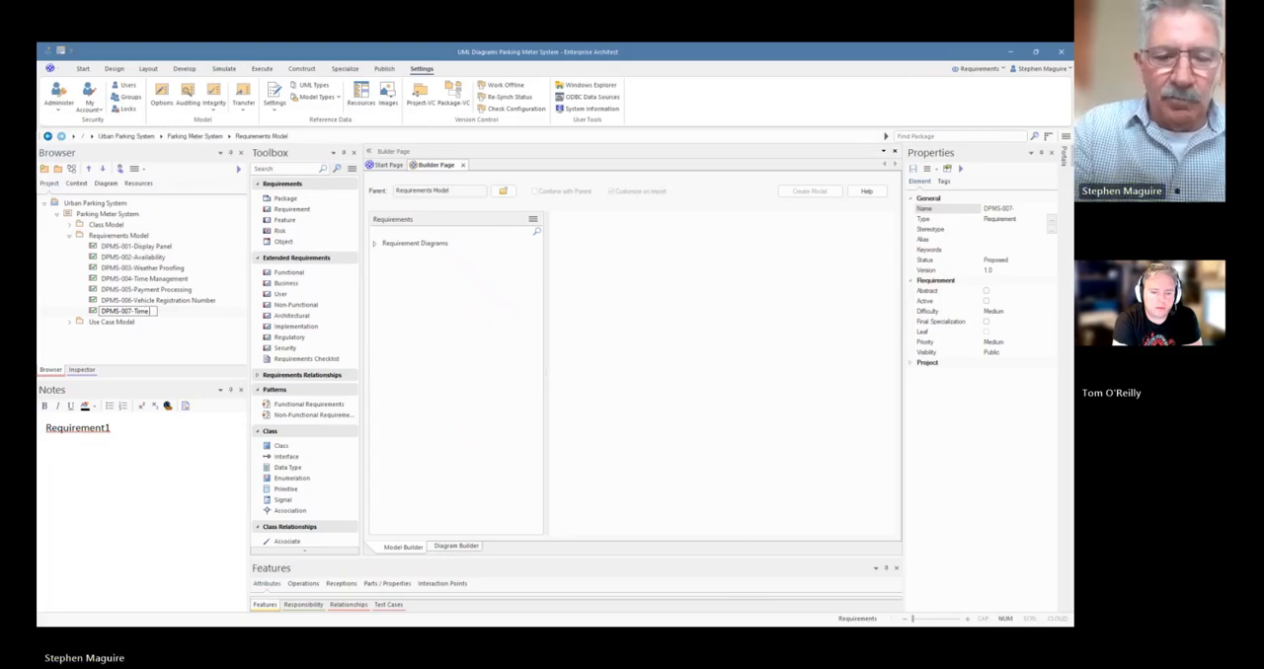
{"action": "type", "text": " Display"}
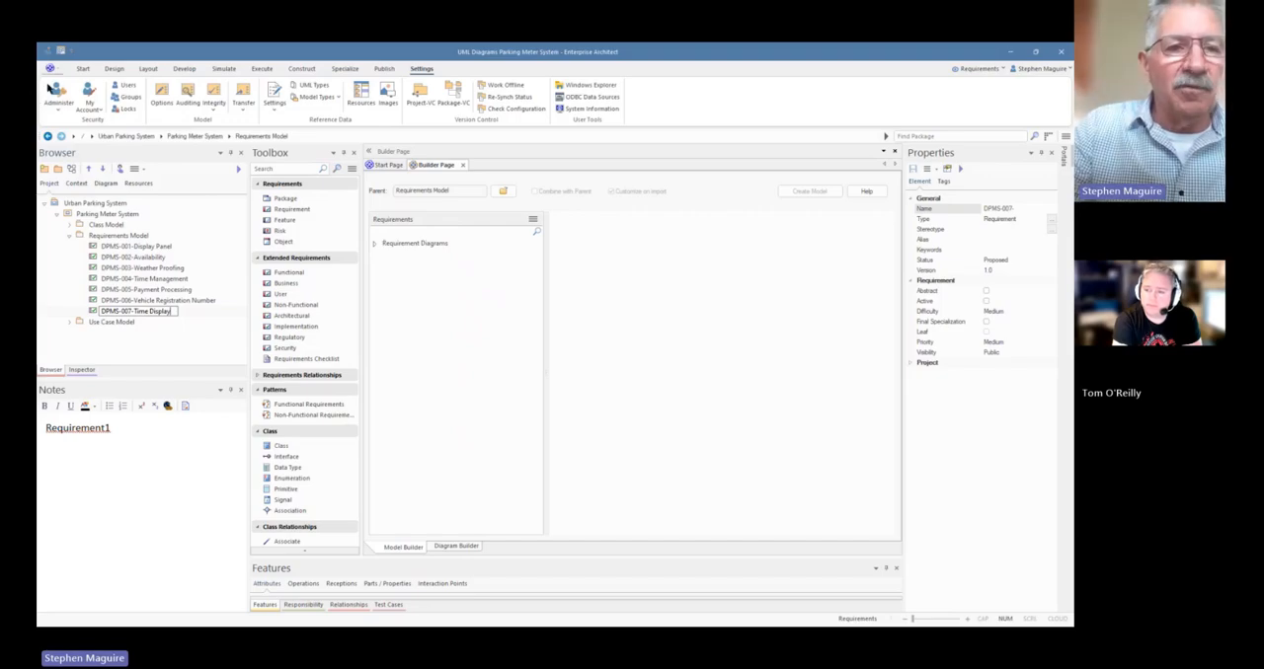
Add an eighth requirement to the Requirements Model package and complete its name as "DPMS-008-Payment Display"
{"action": "left_click", "coordinate": [120, 237]}
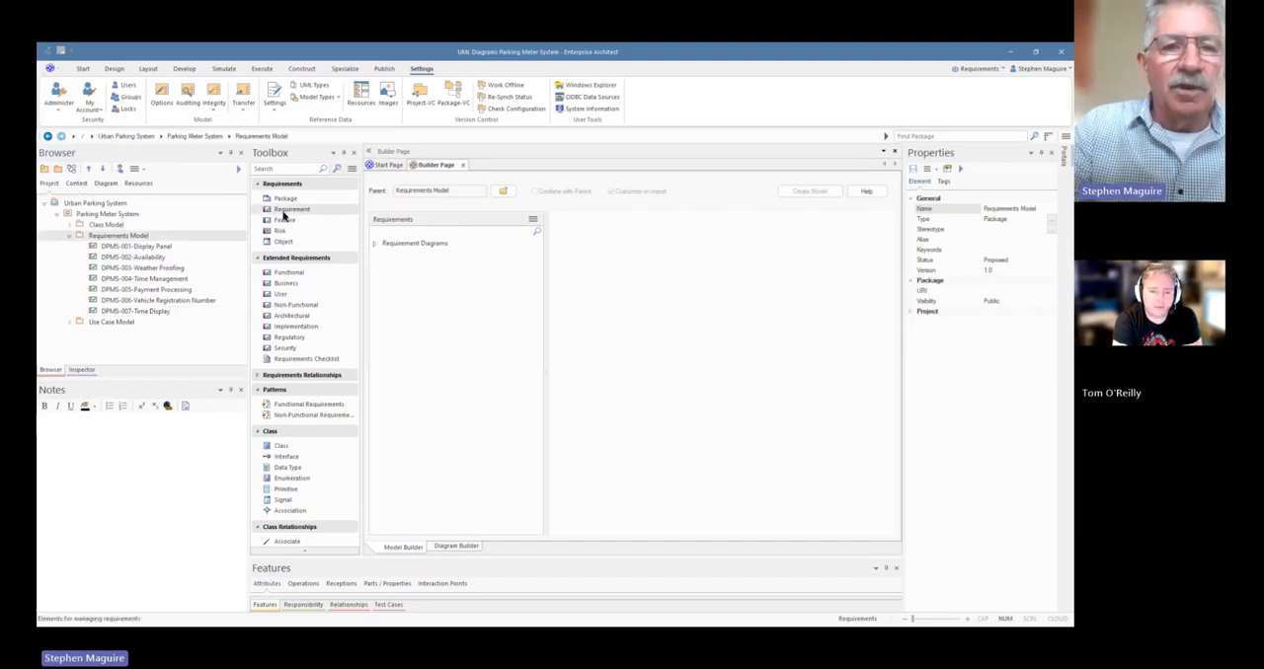
{"action": "left_click_drag", "start_coordinate": [284, 215], "coordinate": [129, 240]}
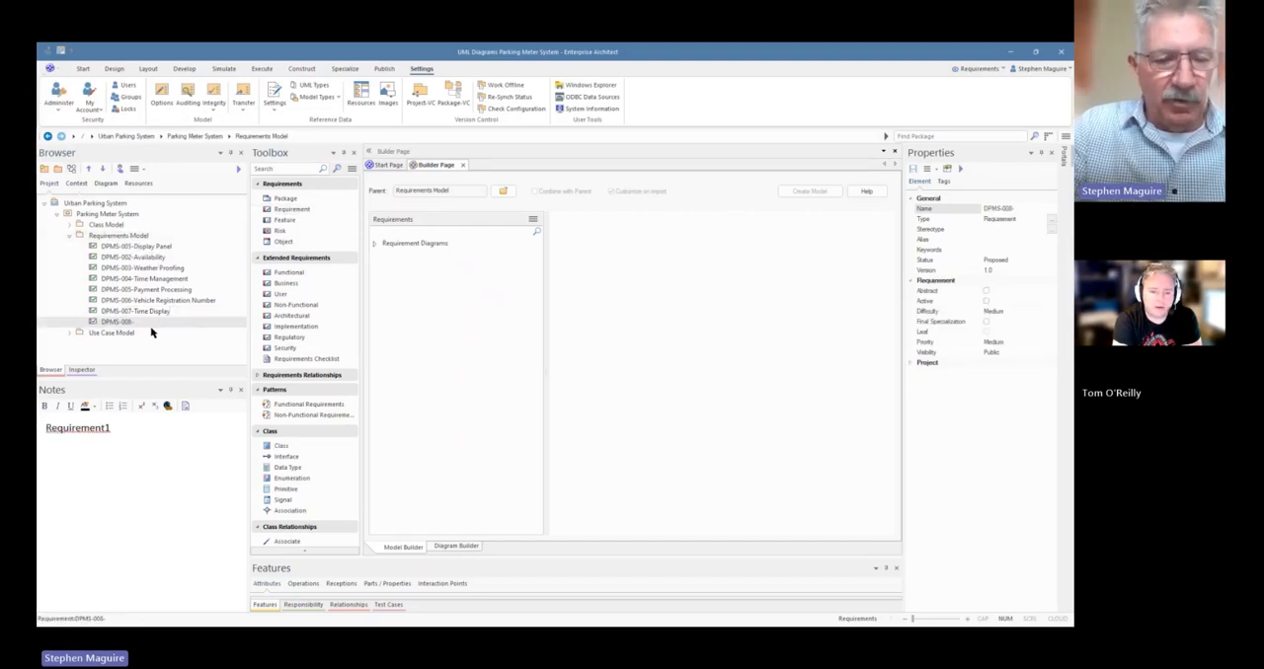
{"action": "left_click", "coordinate": [135, 325]}
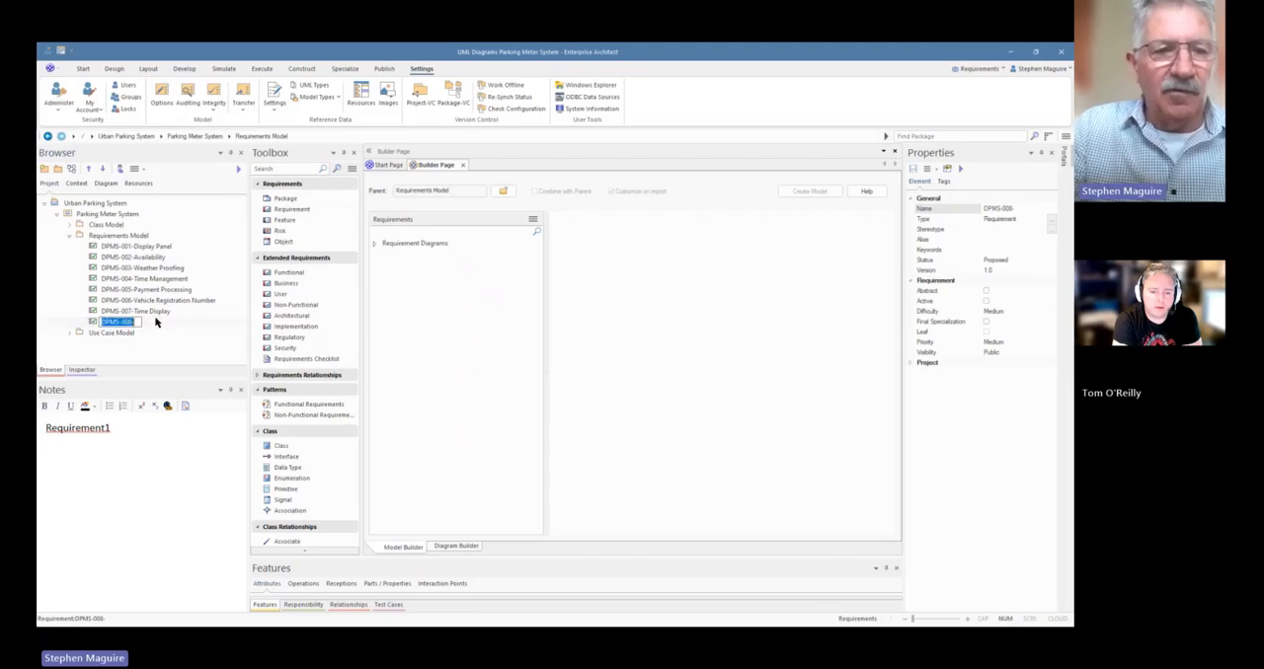
{"action": "left_click", "coordinate": [137, 323]}
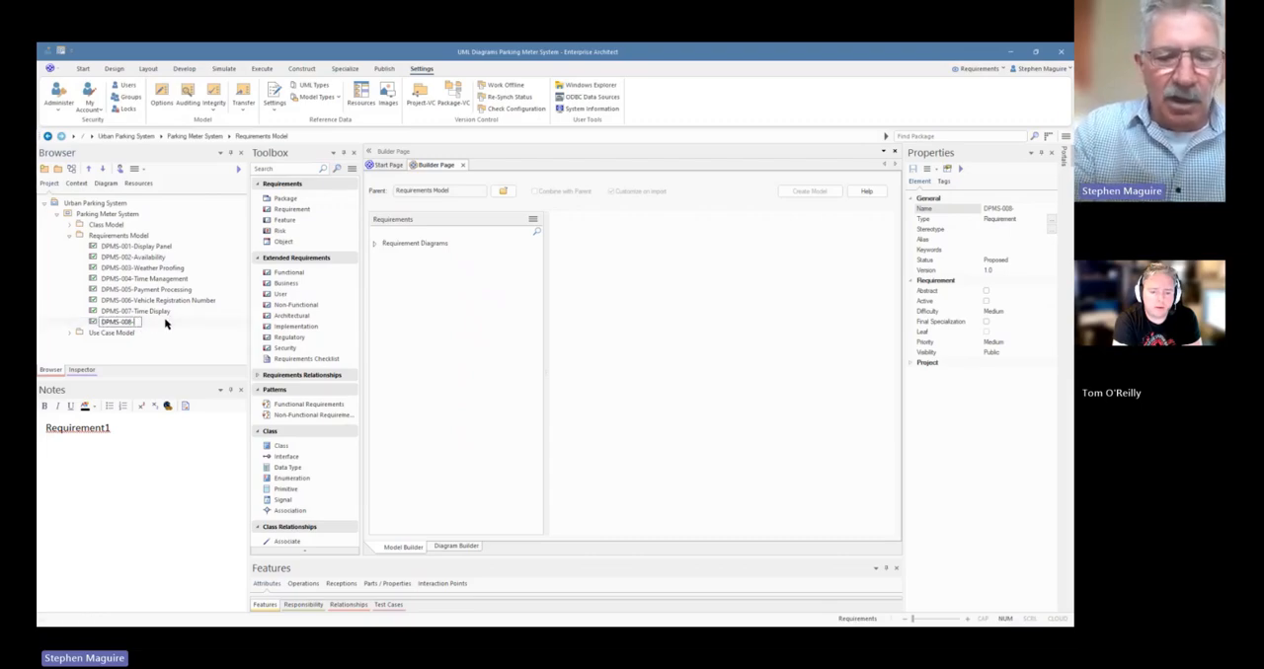
{"action": "type", "text": "Display"}
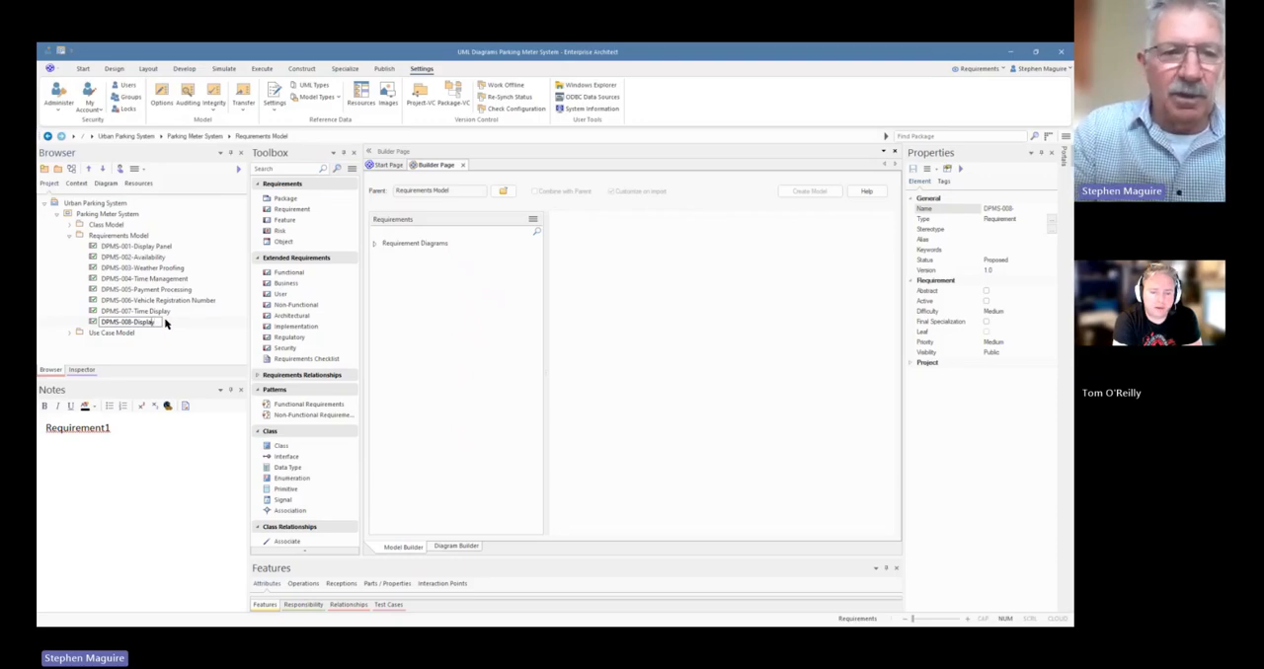
{"action": "type", "text": "Payment"}
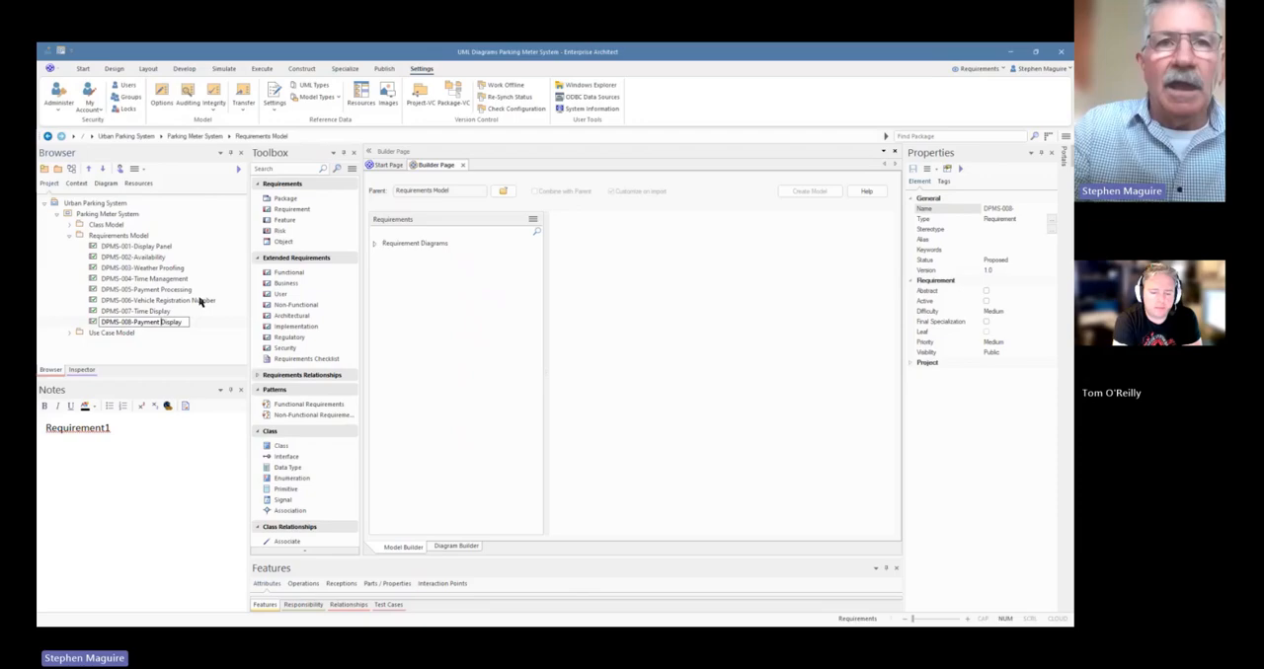
{"action": "key", "text": "Return"}
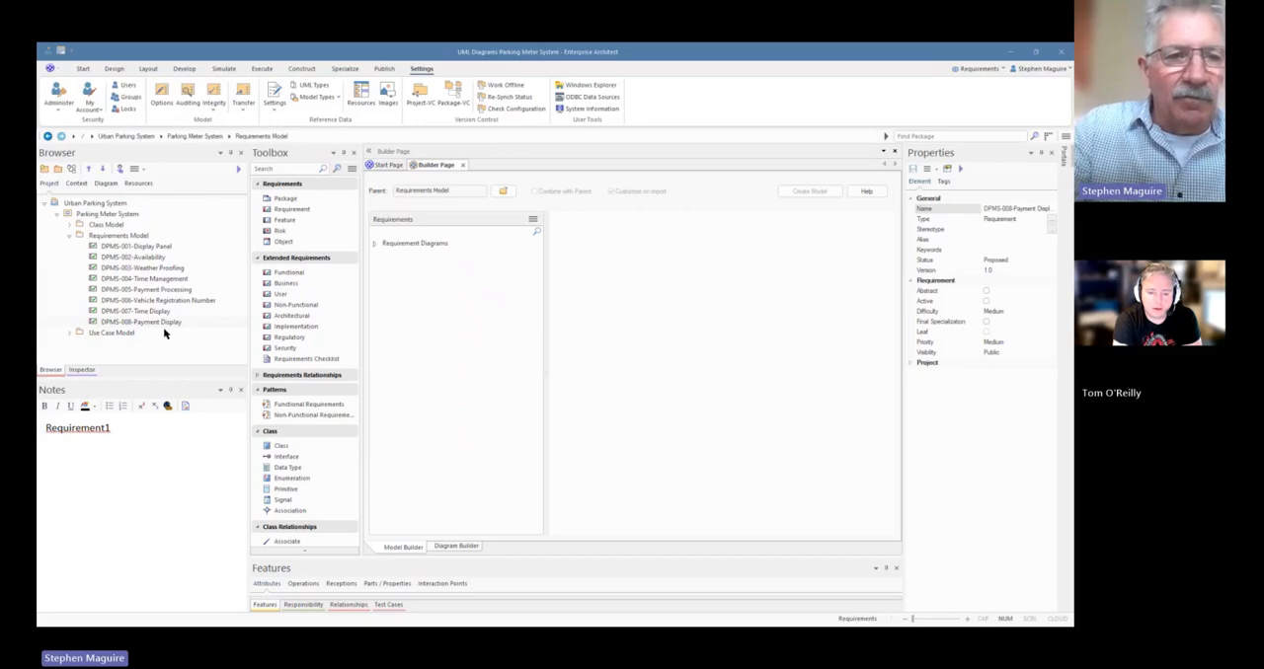
Replace the DPMS-001 notes with "System must provide a touch screen interface supporting both English and Chinese languages with a minimum font size of 12 points."
{"action": "left_click", "coordinate": [166, 246]}
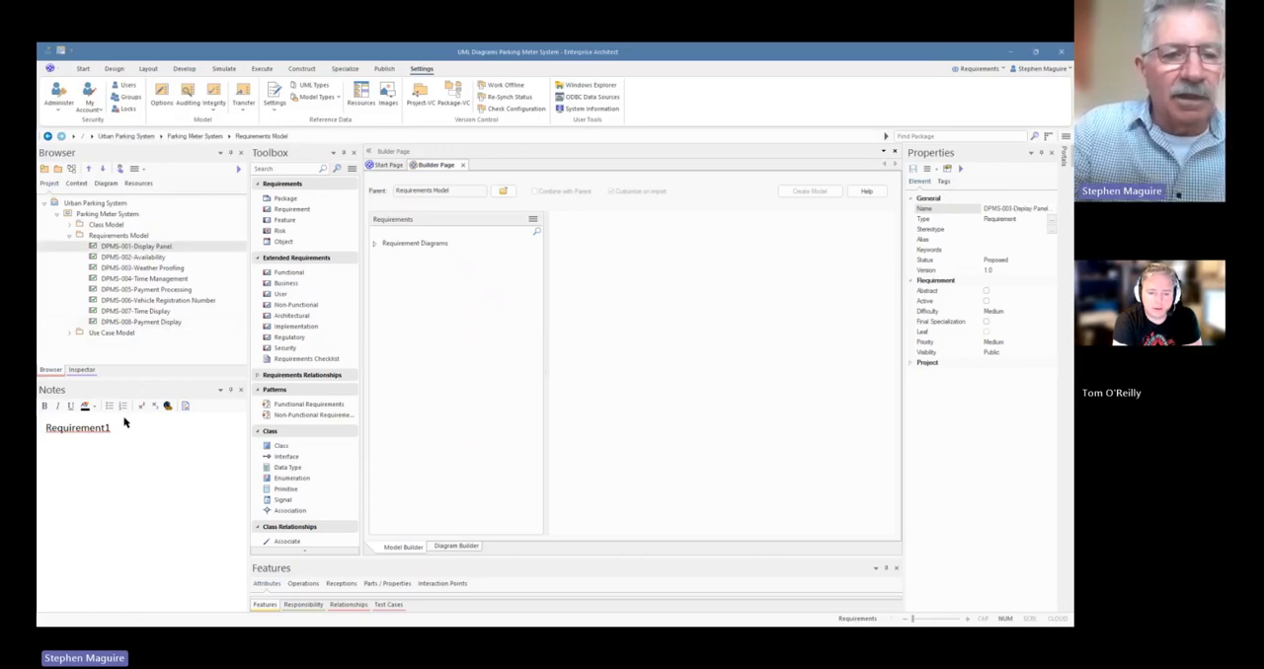
{"action": "left_click", "coordinate": [119, 429]}
{"action": "left_click_drag", "start_coordinate": [119, 431], "coordinate": [39, 437]}
{"action": "type", "text": "System must provide a touch screen interface supporting both English and Chinese languages with a minimum font size of 12 points."}
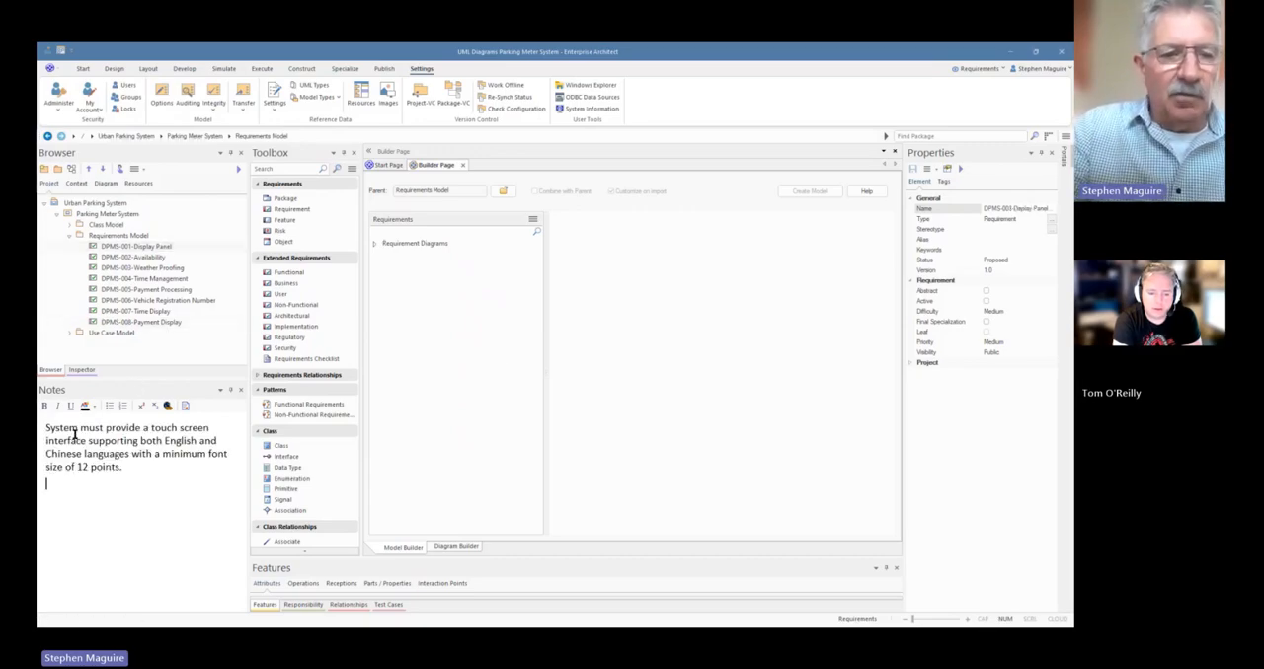
{"action": "key", "text": "Return"}
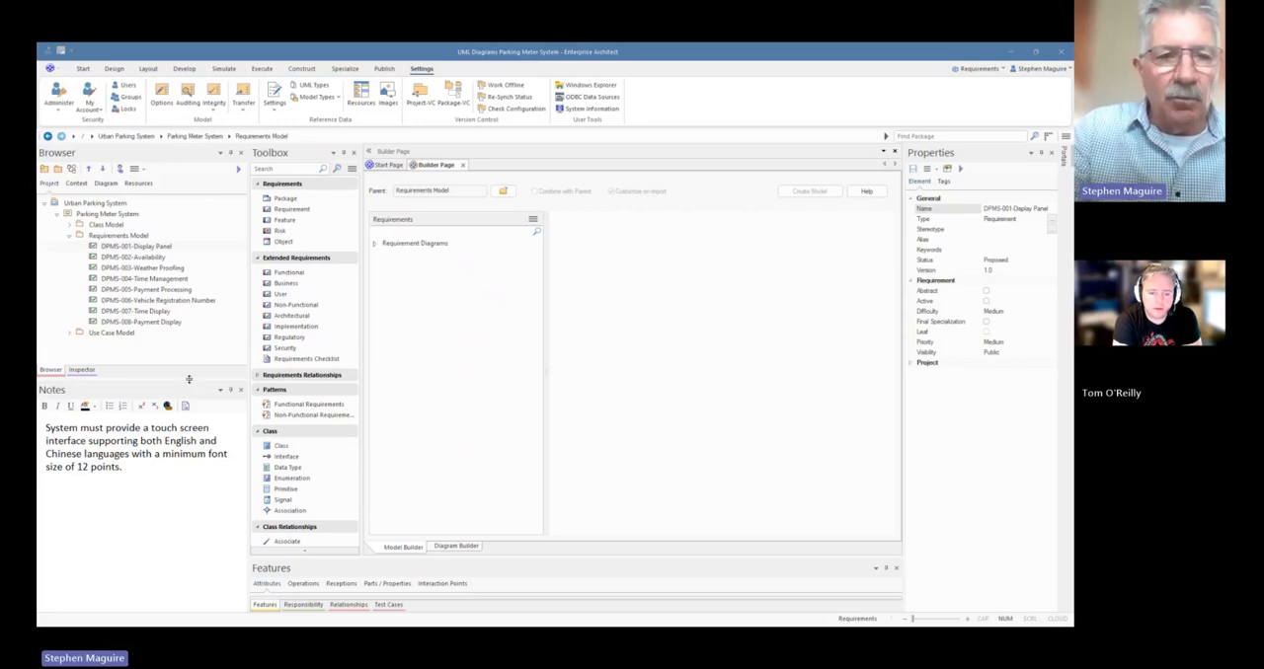
Replace the DPMS-007 notes with "LCD display must show remaining parking time clearly visible from a distance of 1.5 meters in normal daylight conditions."
{"action": "left_click", "coordinate": [164, 314]}
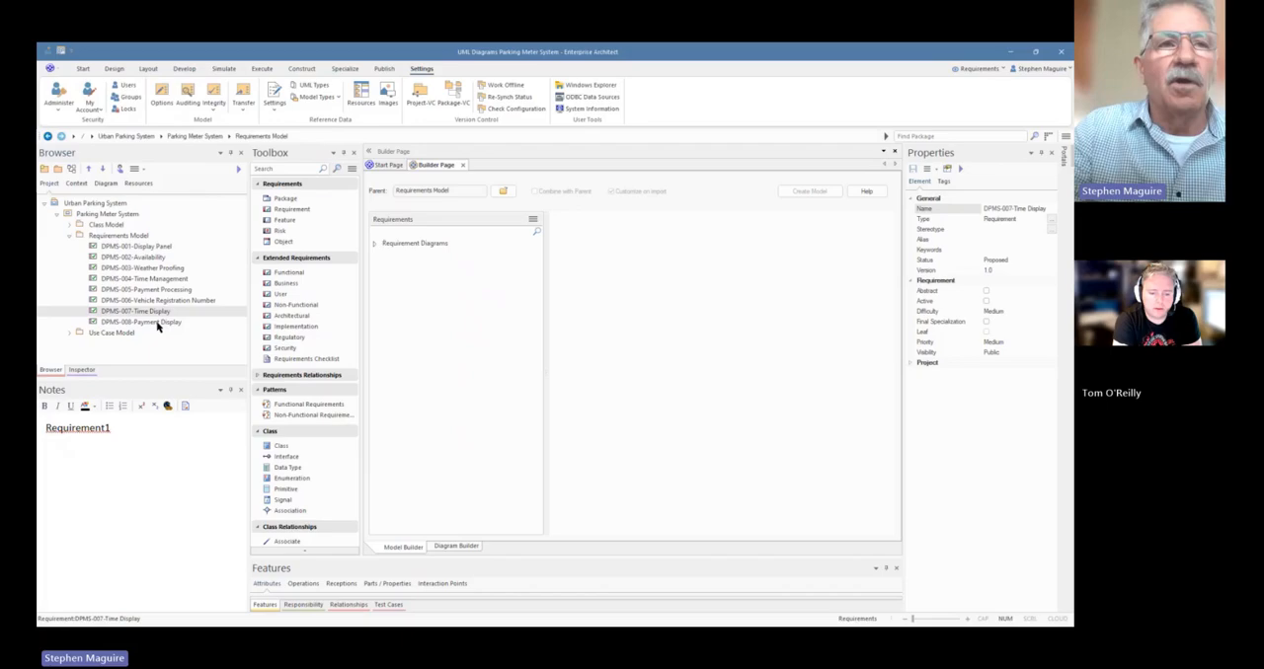
{"action": "left_click", "coordinate": [138, 428]}
{"action": "left_click_drag", "start_coordinate": [138, 428], "coordinate": [58, 432]}
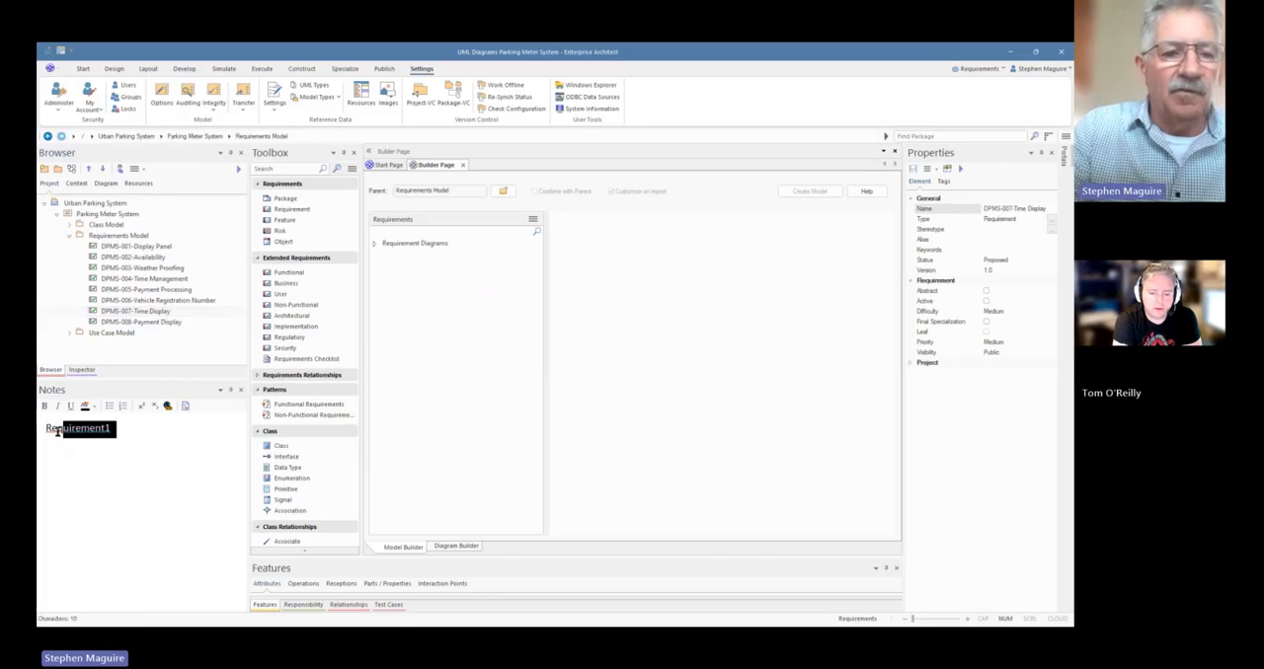
{"action": "type", "text": "LCD display must show remaining parking time clearly visible from a distance of 1.5 meters in normal daylight conditions."}
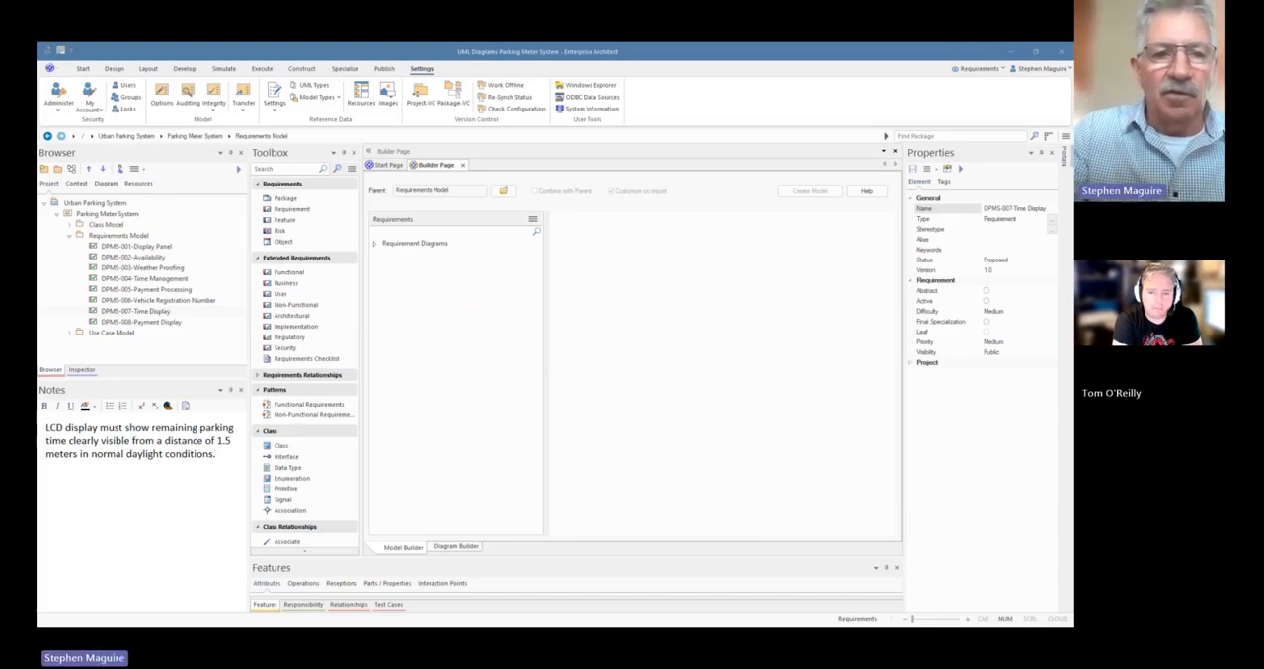
Replace the DPMS-006 notes with "The system must allow a user to enter their vehicle registration number and this must be display in the panel."
{"action": "left_click", "coordinate": [180, 300]}
{"action": "left_click_drag", "start_coordinate": [142, 427], "coordinate": [45, 428]}
{"action": "type", "text": "The system must allow a user to enter their vehicle registration number and this must be display in the panel."}
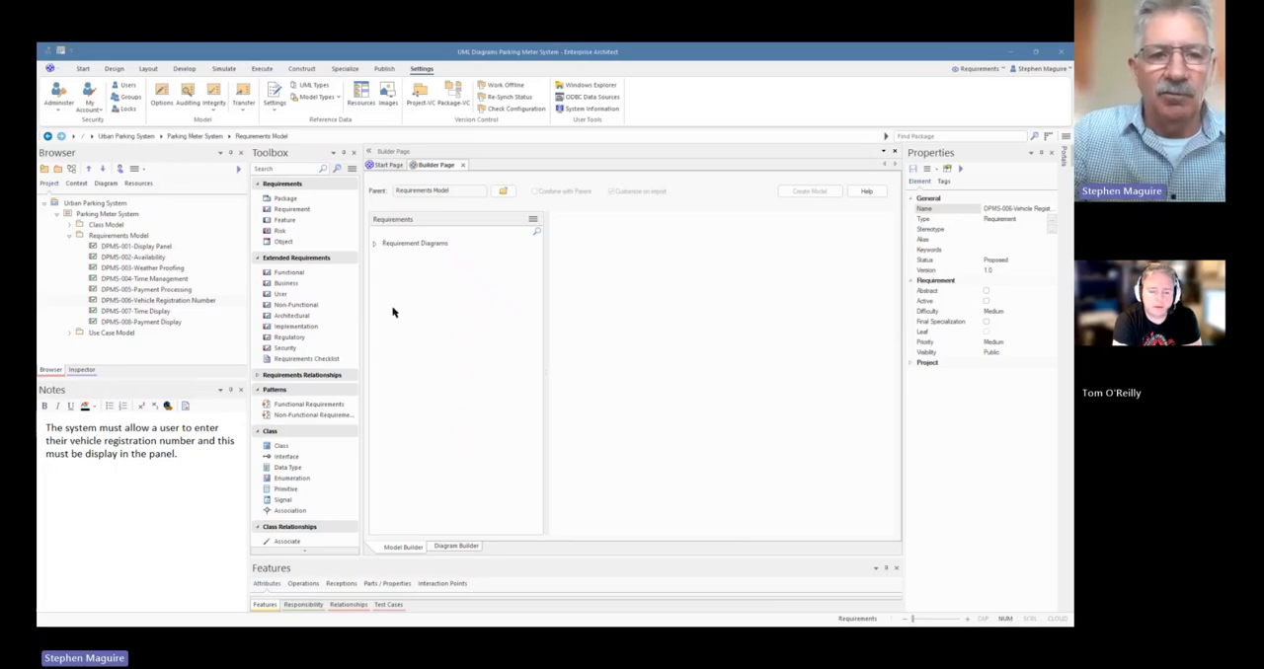
Replace the DPMS-008 notes with "The system must display the price for the period of the parking session."
{"action": "left_click", "coordinate": [158, 312]}
{"action": "left_click", "coordinate": [161, 322]}
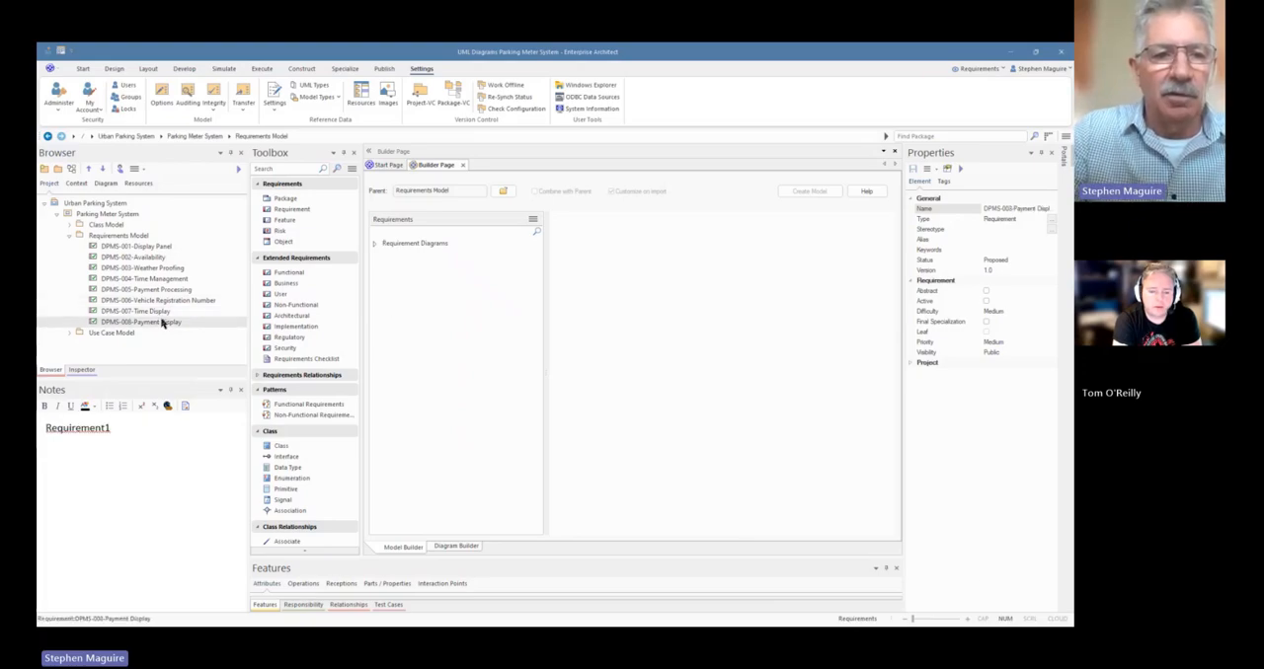
{"action": "left_click", "coordinate": [123, 427]}
{"action": "key", "text": "ctrl+a"}
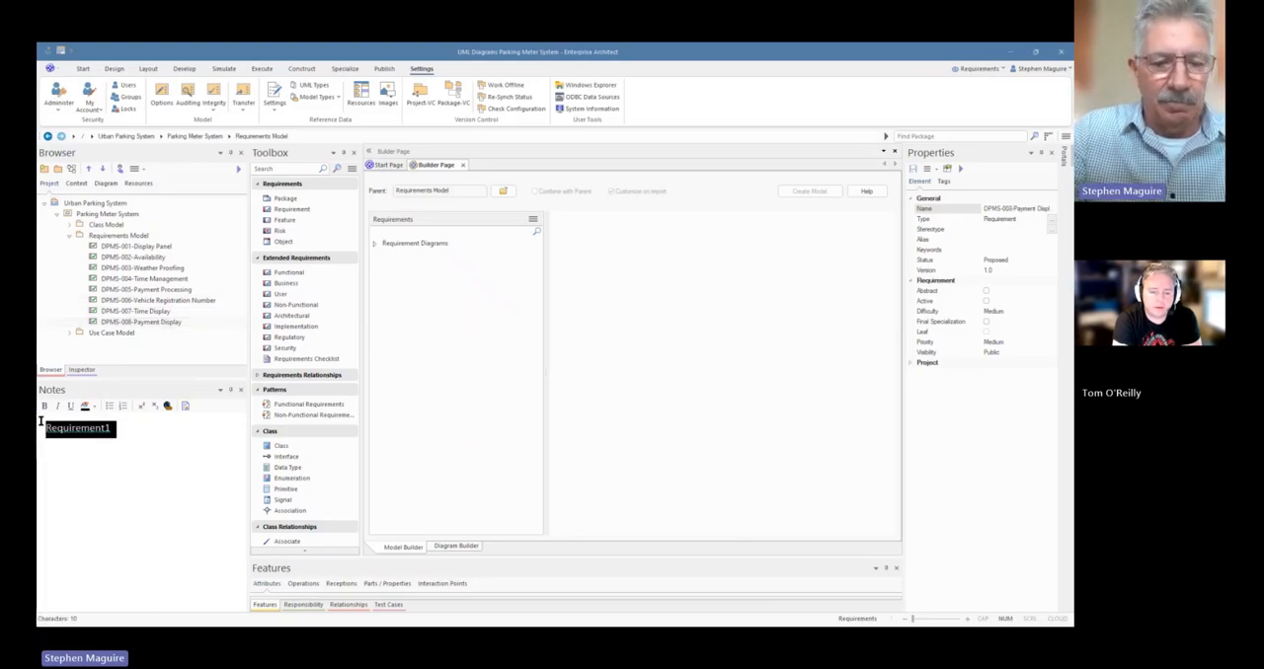
{"action": "type", "text": "The system must display the price for the period of the parking session."}
{"action": "left_click", "coordinate": [206, 446]}
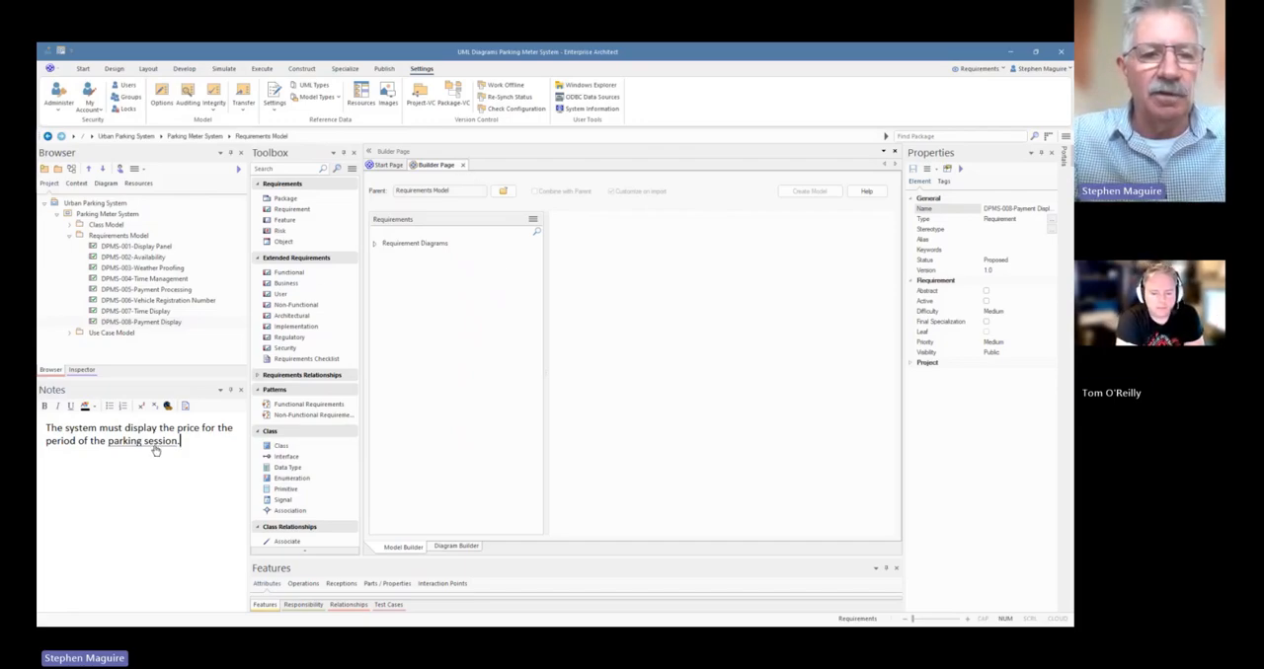
Open the Glossary view and examine the Parking Session term that is linked in the DPMS-008 notes
{"action": "mouse_move", "coordinate": [155, 447]}
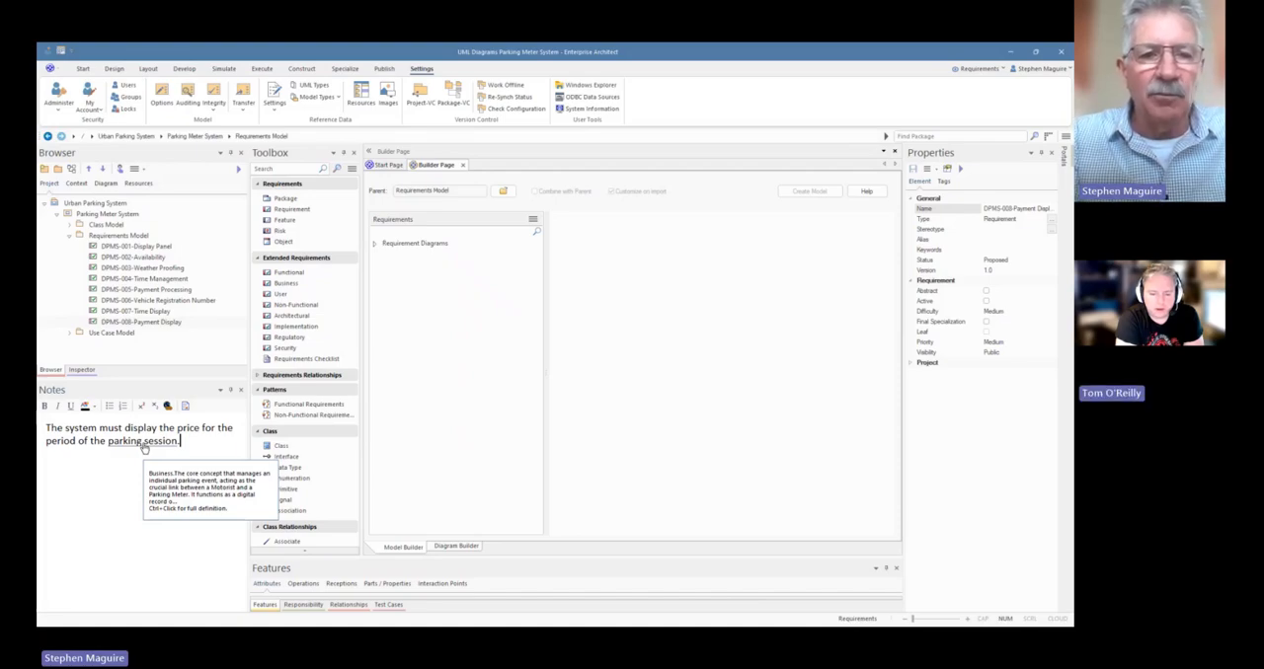
{"action": "left_click", "coordinate": [115, 69]}
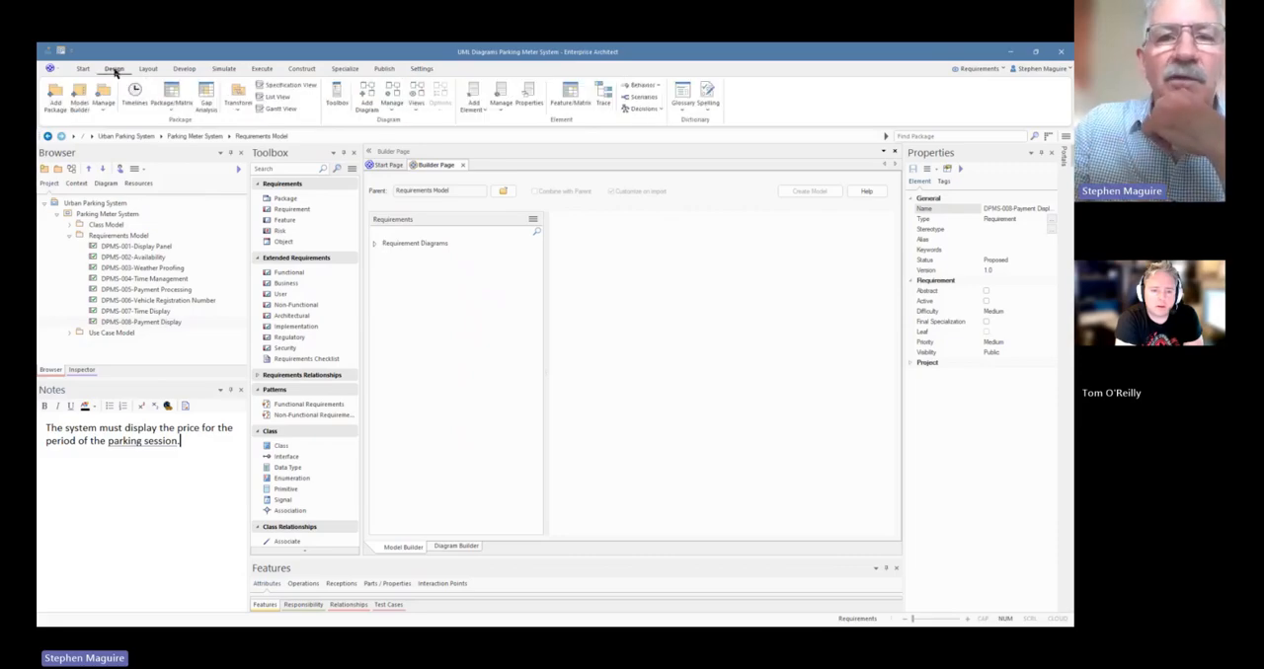
{"action": "left_click", "coordinate": [679, 113]}
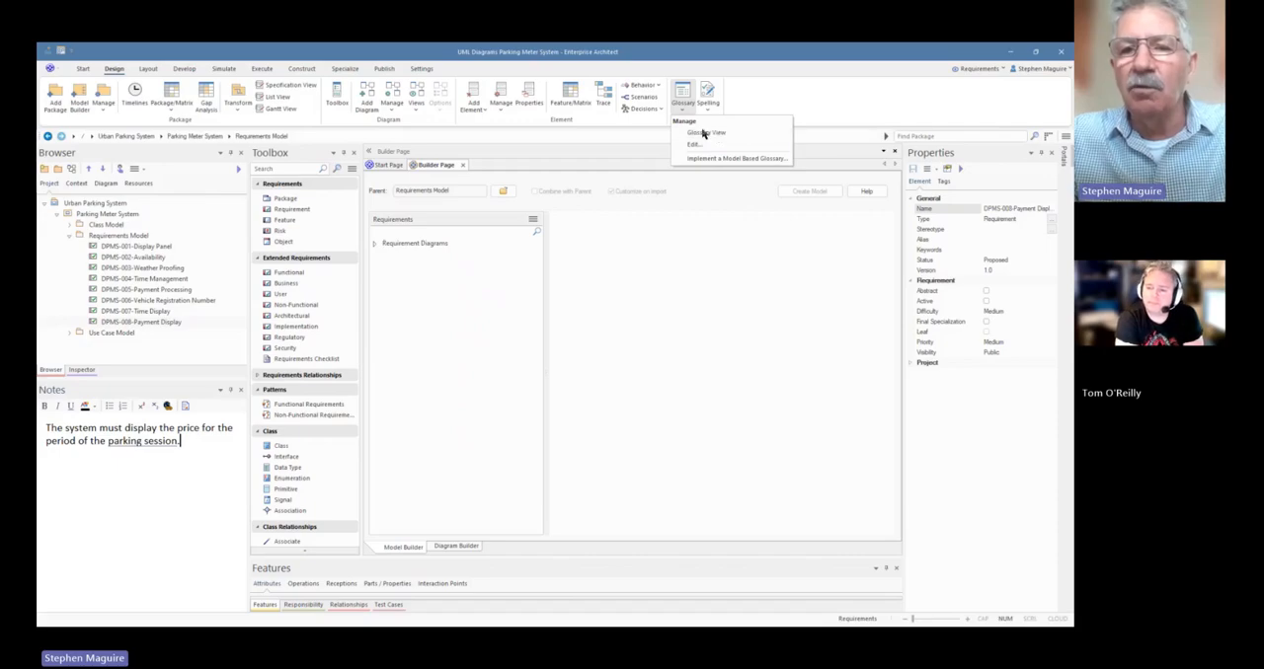
{"action": "left_click", "coordinate": [708, 137]}
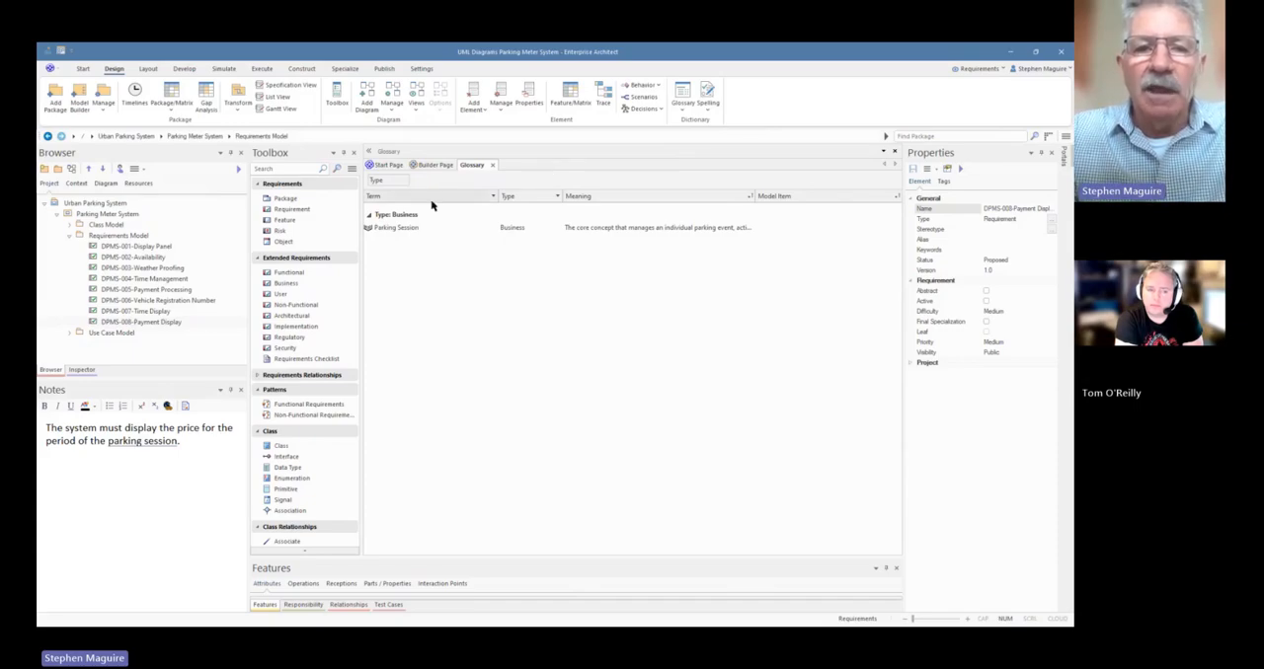
{"action": "left_click", "coordinate": [402, 229]}
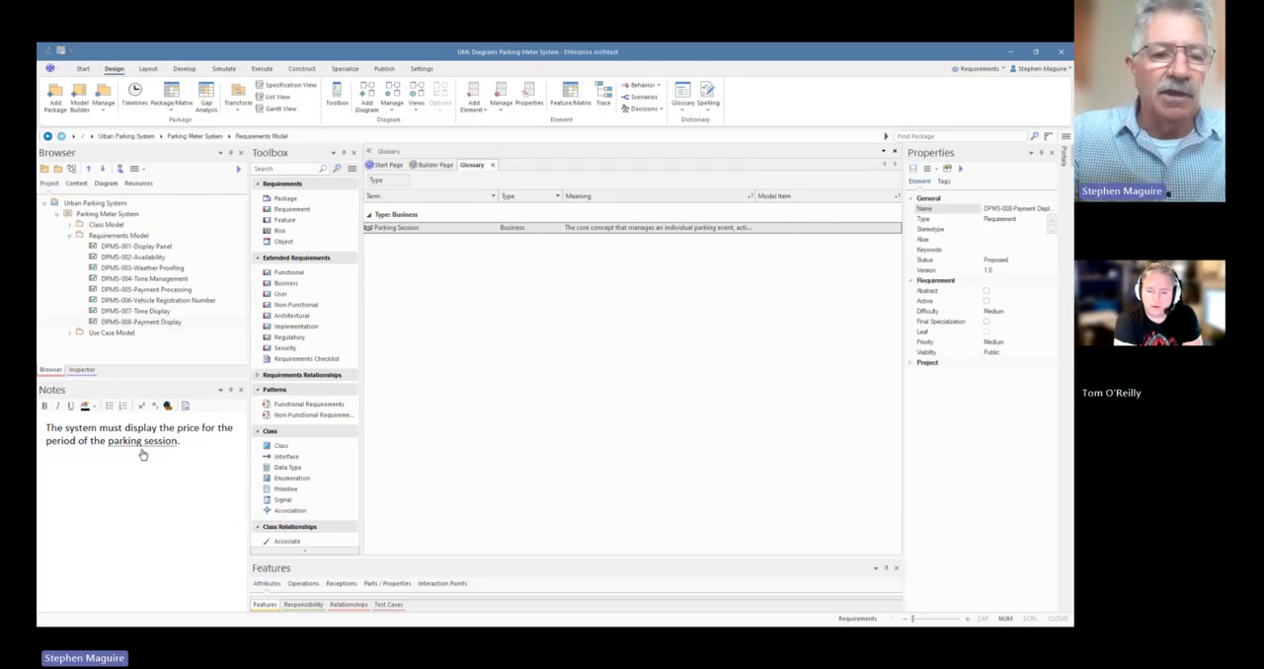
{"action": "mouse_move", "coordinate": [146, 446]}
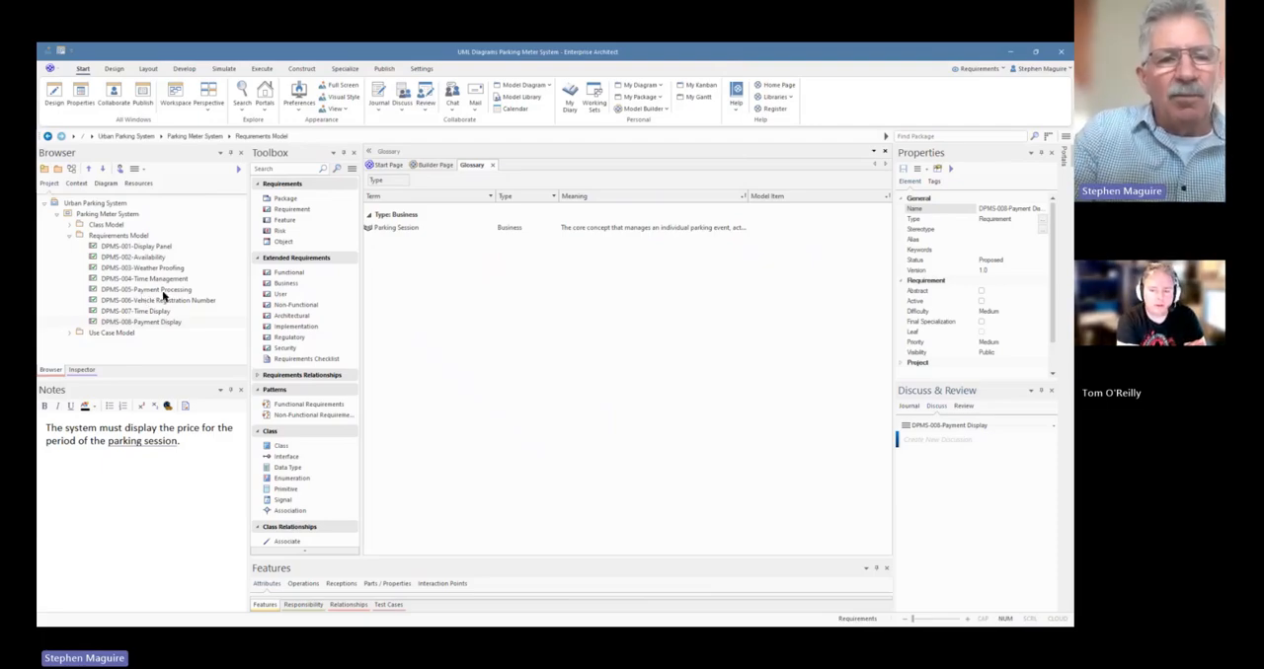
Nest the DPMS-007-Time Display and DPMS-008-Payment Display requirements under DPMS-001-Display Panel in the project tree
{"action": "left_click", "coordinate": [148, 245]}
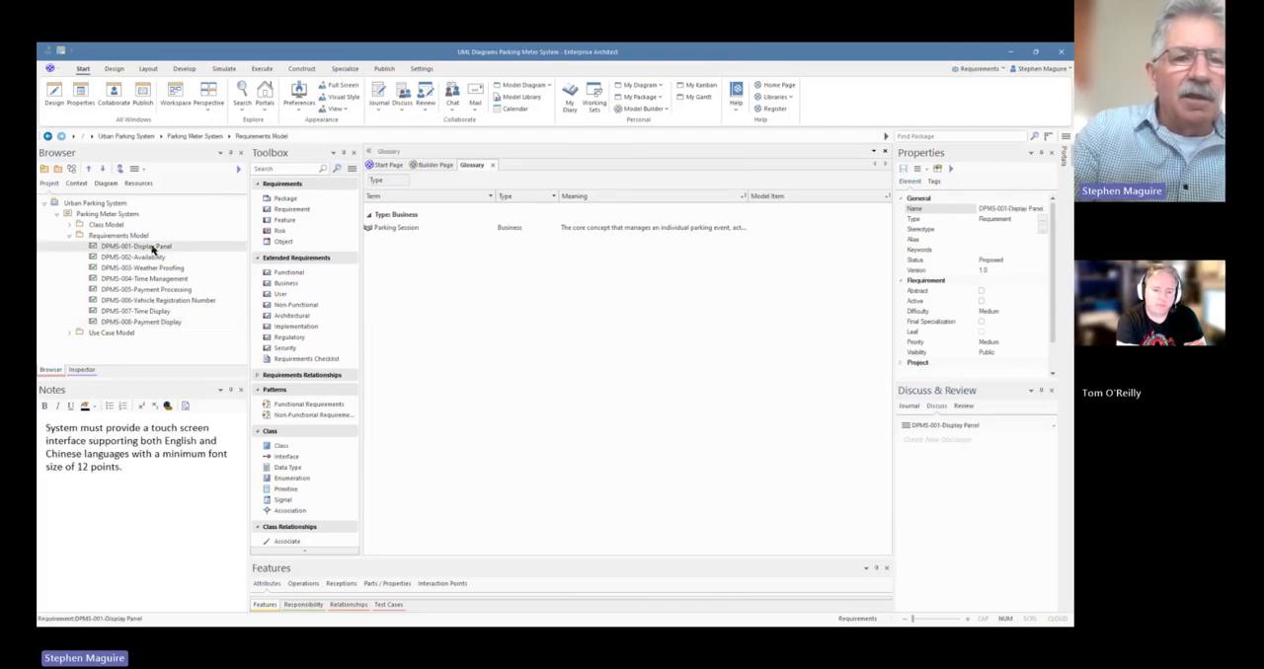
{"action": "left_click", "coordinate": [159, 314]}
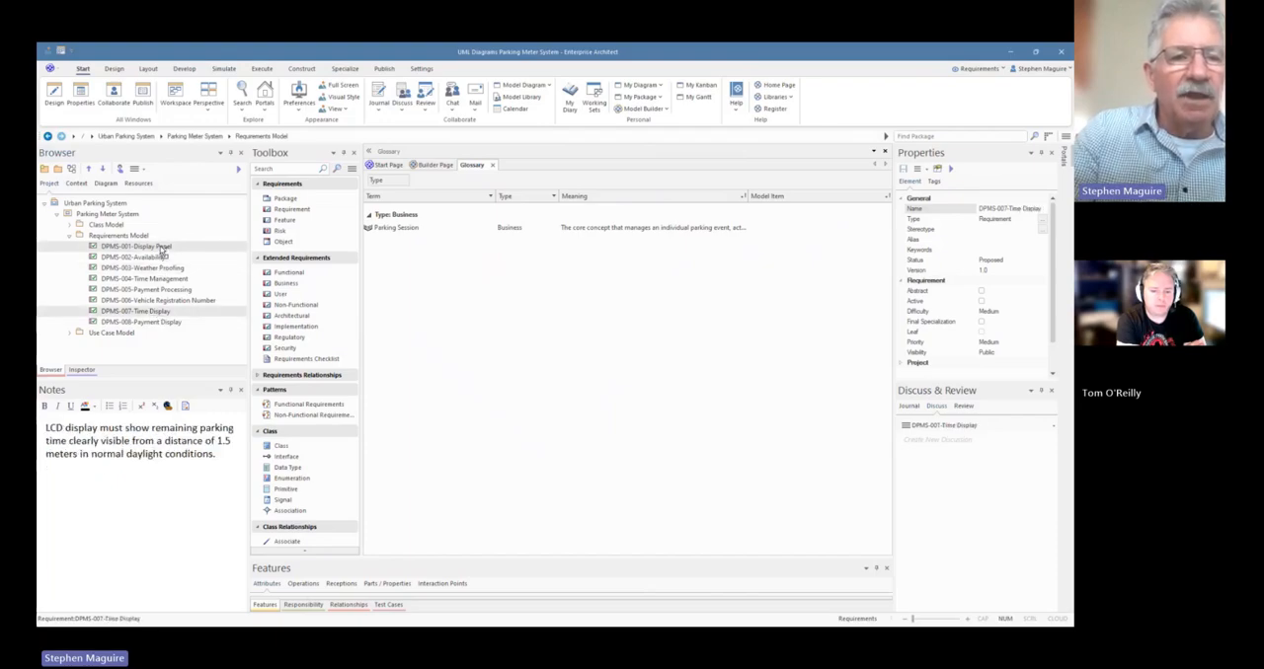
{"action": "left_click", "coordinate": [161, 246]}
{"action": "left_click", "coordinate": [168, 314]}
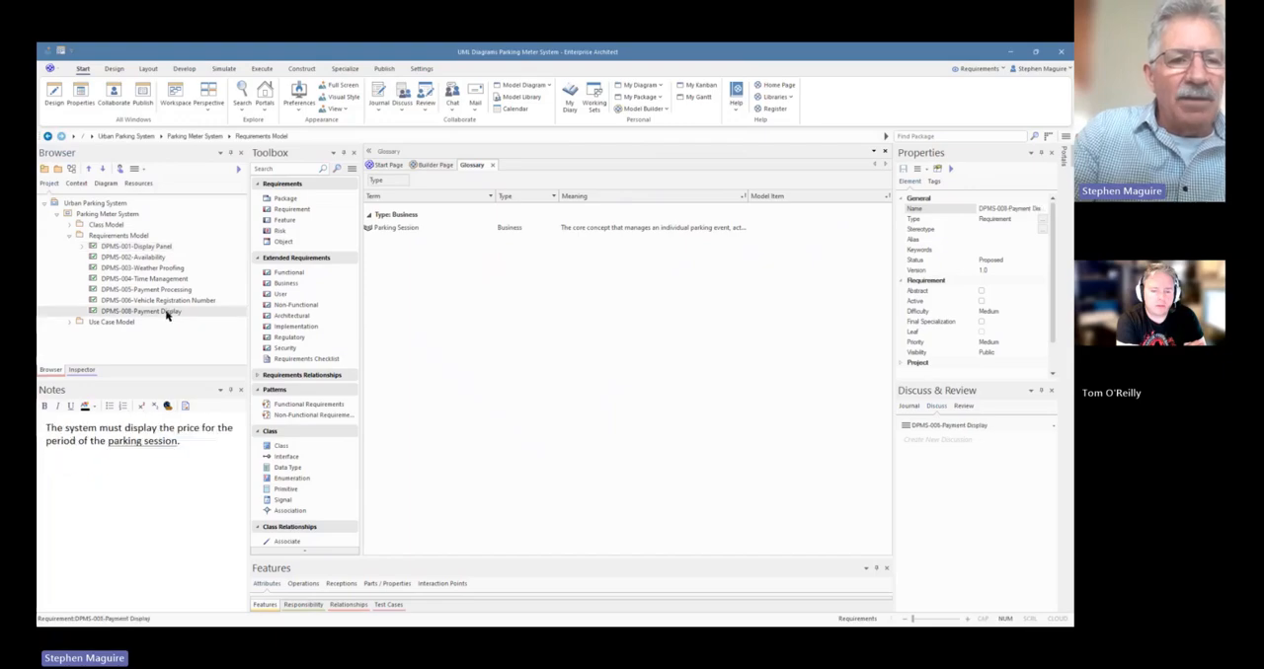
{"action": "left_click", "coordinate": [161, 246]}
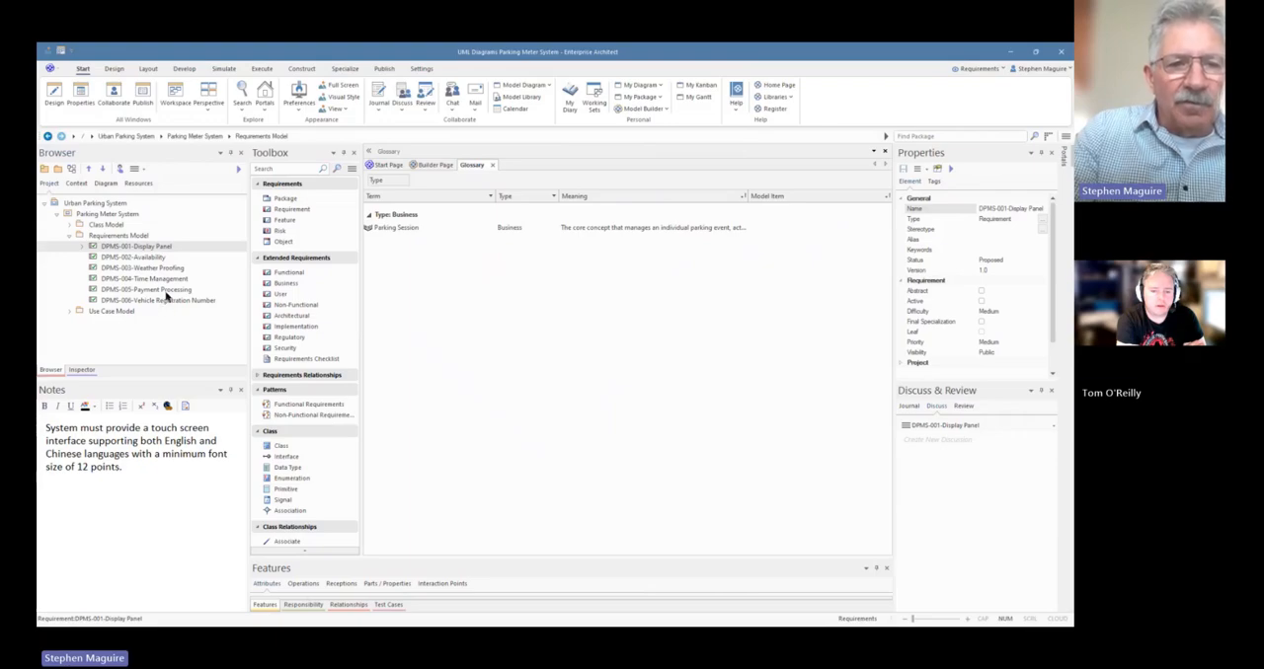
Rename the sixth requirement as "DPMS-006-Vehicle Registration Number Display", widening the properties so the full name fits
{"action": "left_click", "coordinate": [169, 290]}
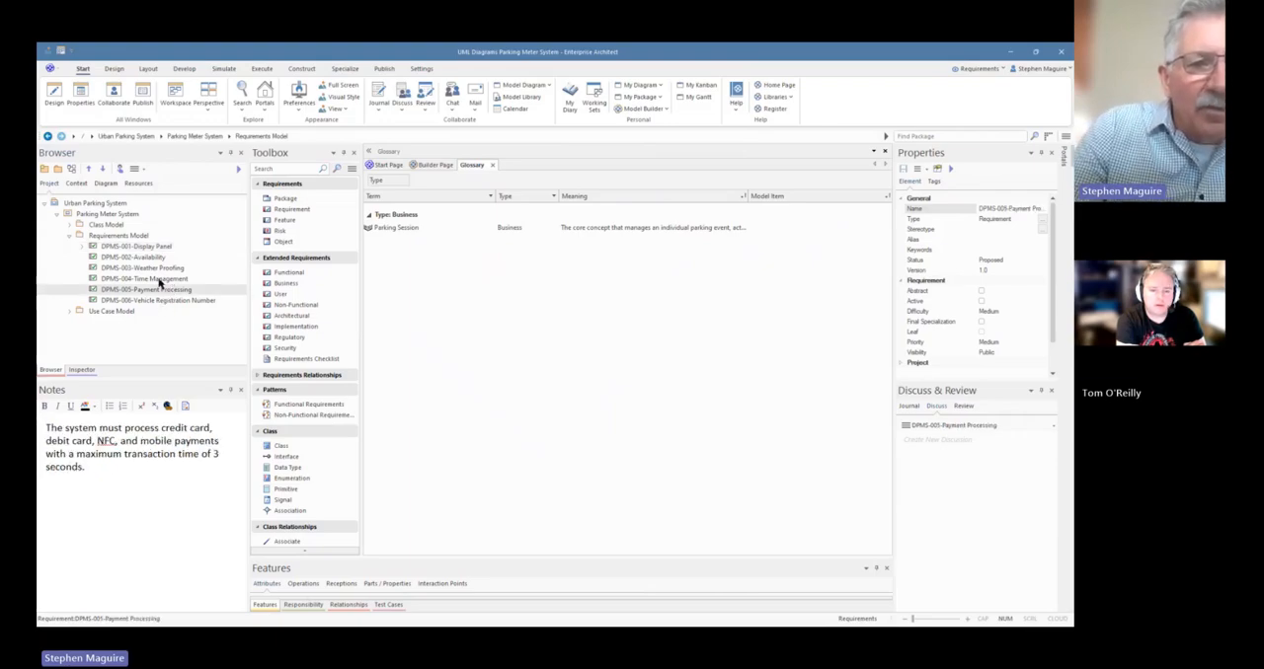
{"action": "left_click", "coordinate": [155, 280]}
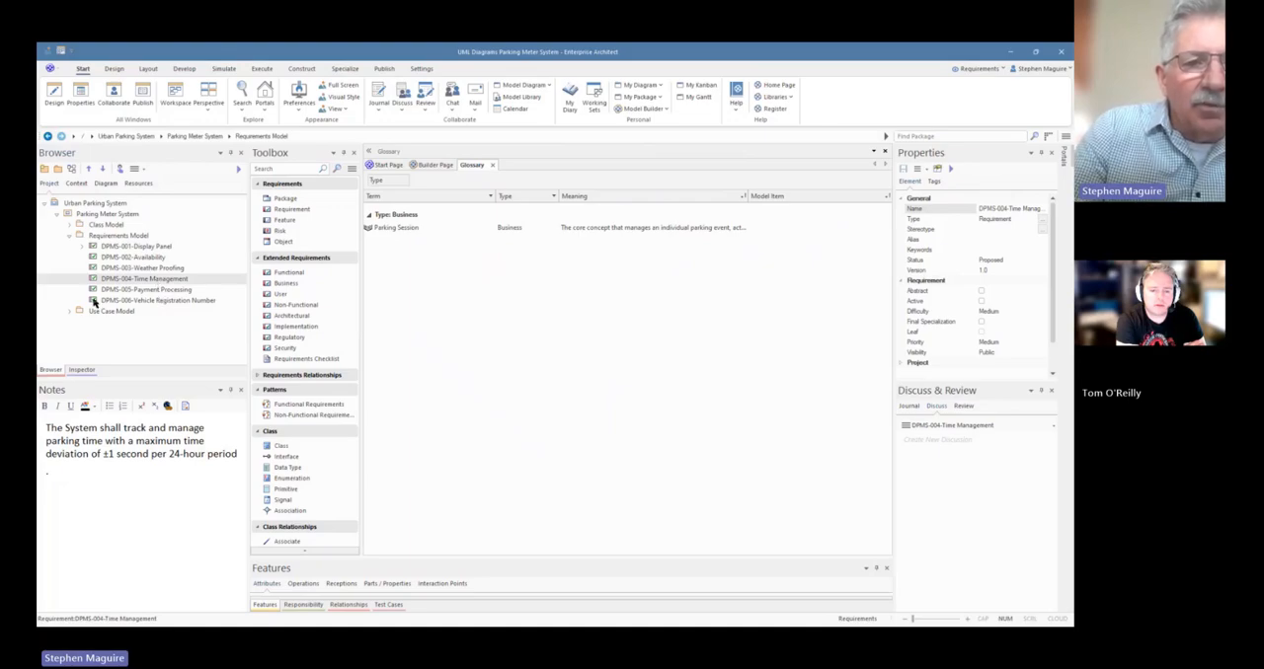
{"action": "left_click", "coordinate": [164, 302]}
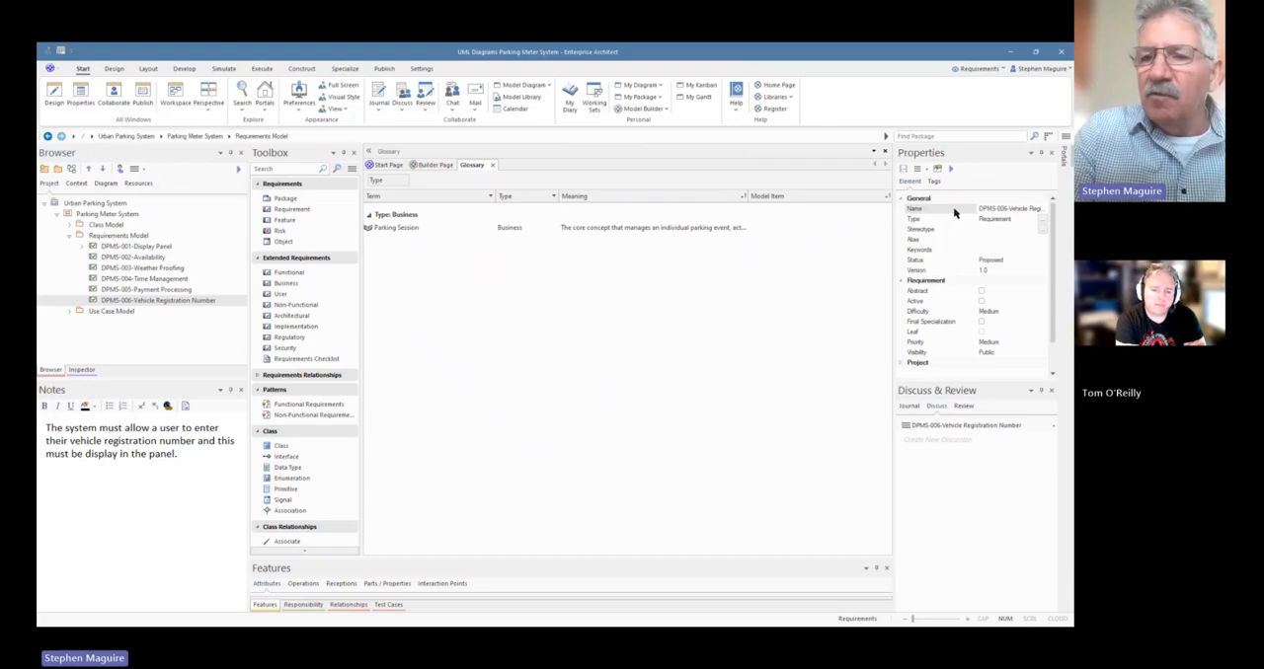
{"action": "left_click_drag", "start_coordinate": [893, 283], "coordinate": [826, 281]}
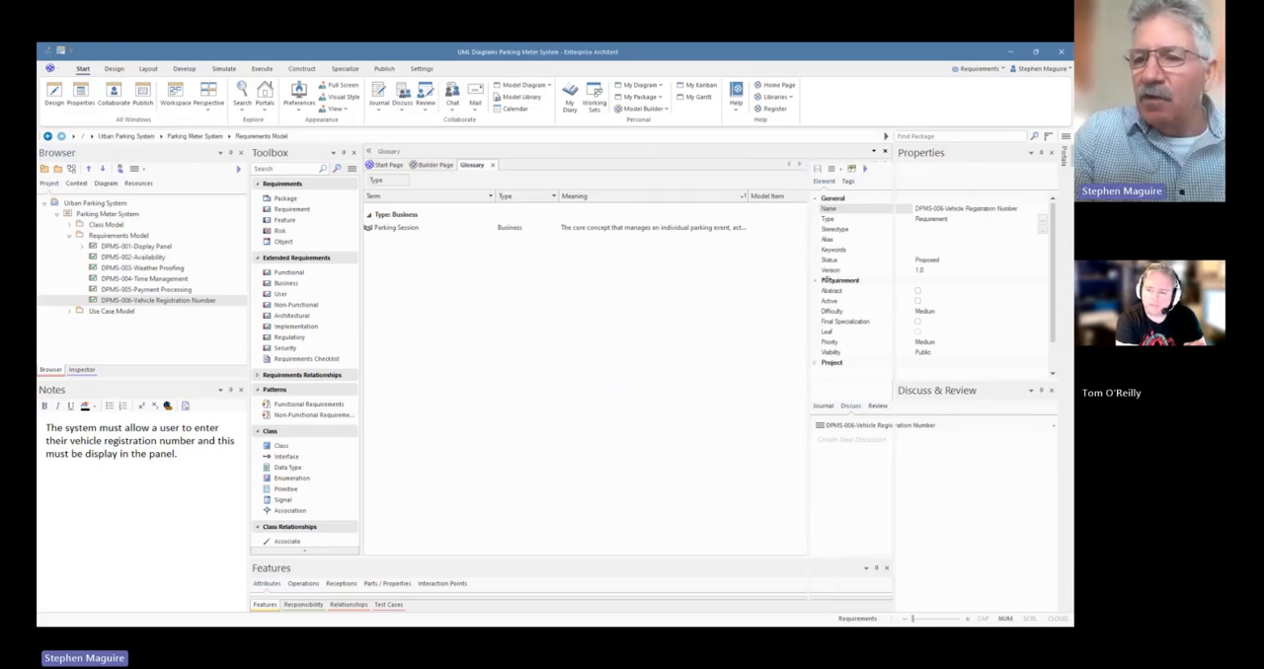
{"action": "left_click", "coordinate": [1024, 209]}
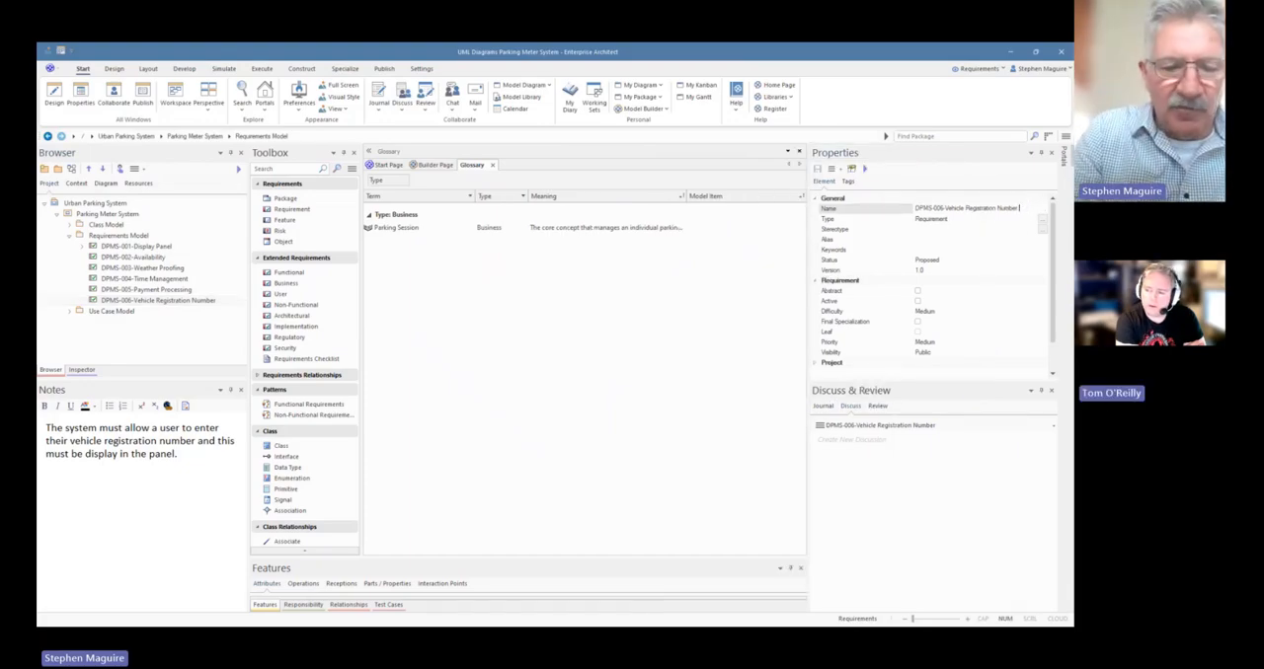
{"action": "type", "text": "Display"}
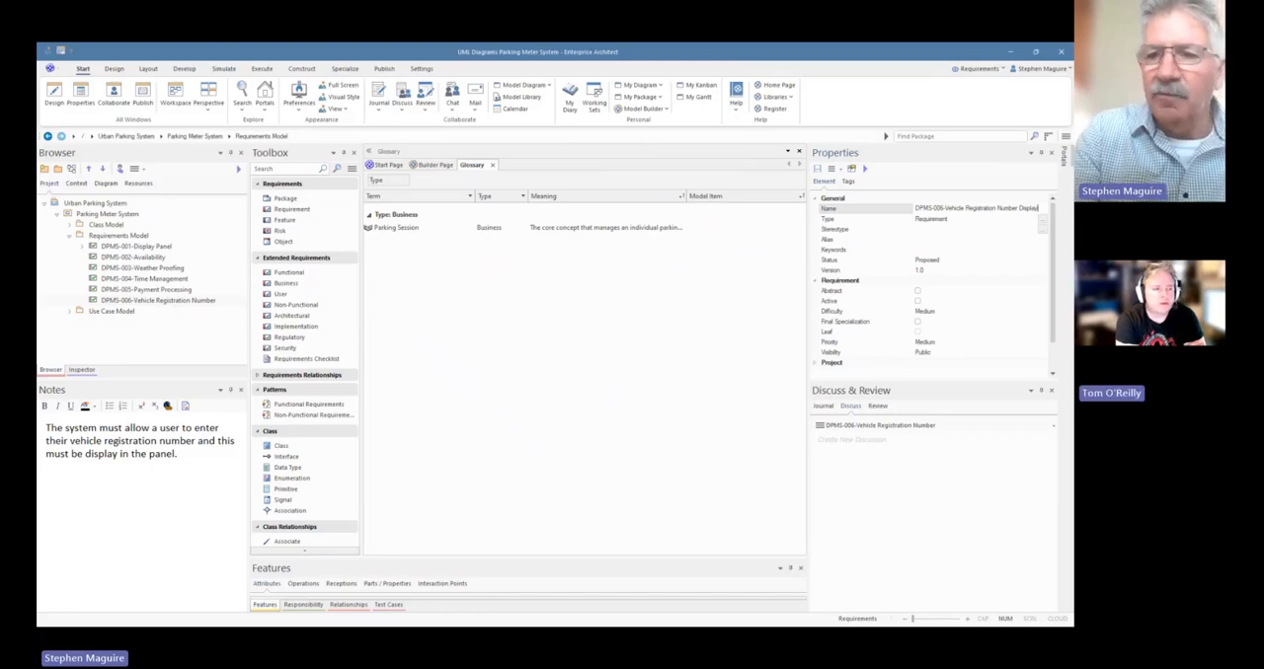
{"action": "left_click", "coordinate": [170, 289]}
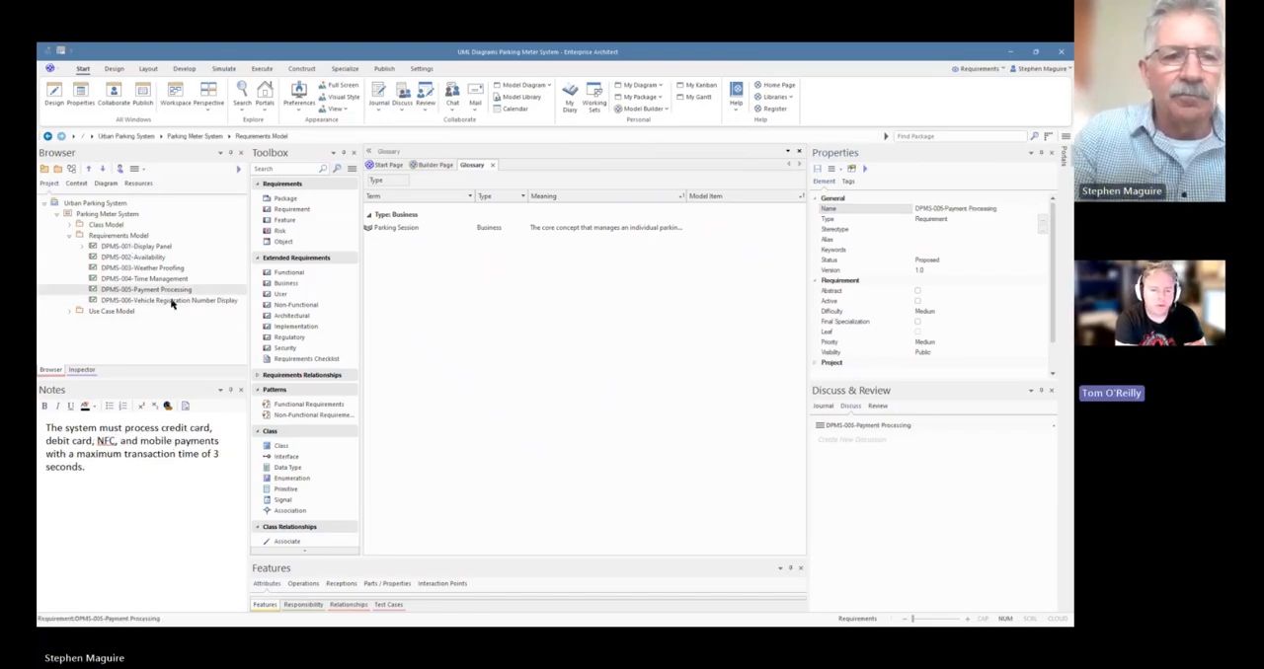
Nest DPMS-006-Vehicle Registration Number Display under DPMS-001-Display Panel and expand that parent, widening the project tree to show the full names
{"action": "left_click", "coordinate": [168, 301]}
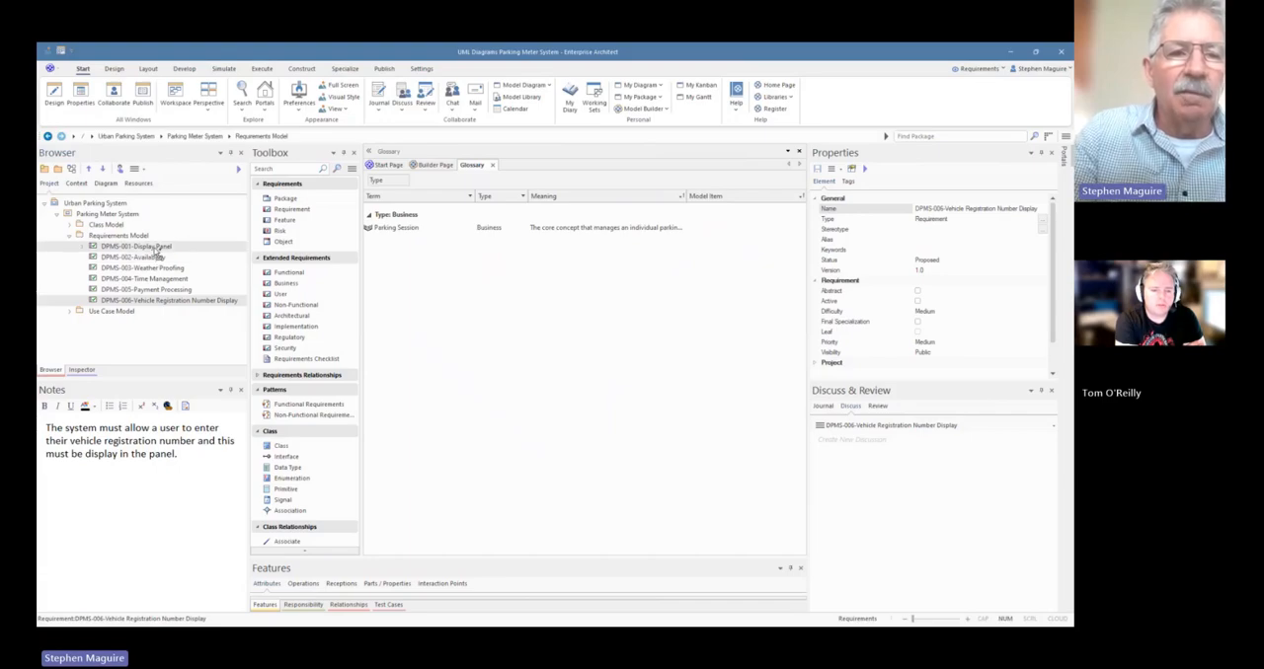
{"action": "left_click", "coordinate": [154, 247]}
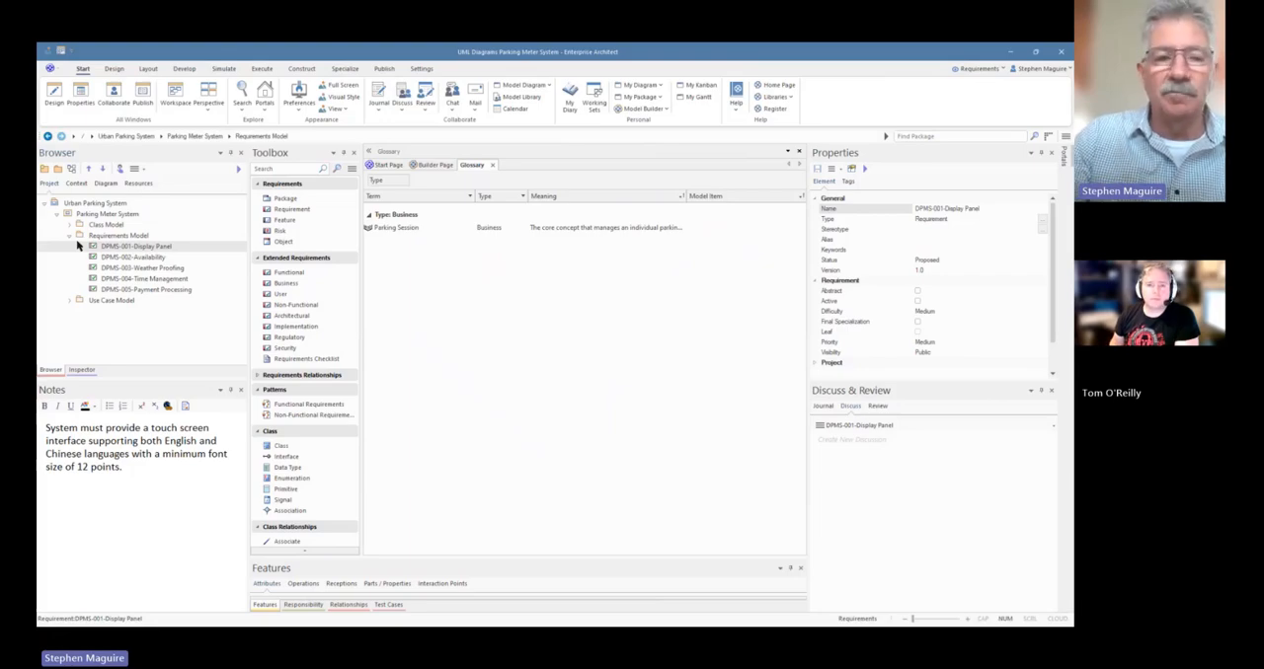
{"action": "left_click", "coordinate": [82, 246]}
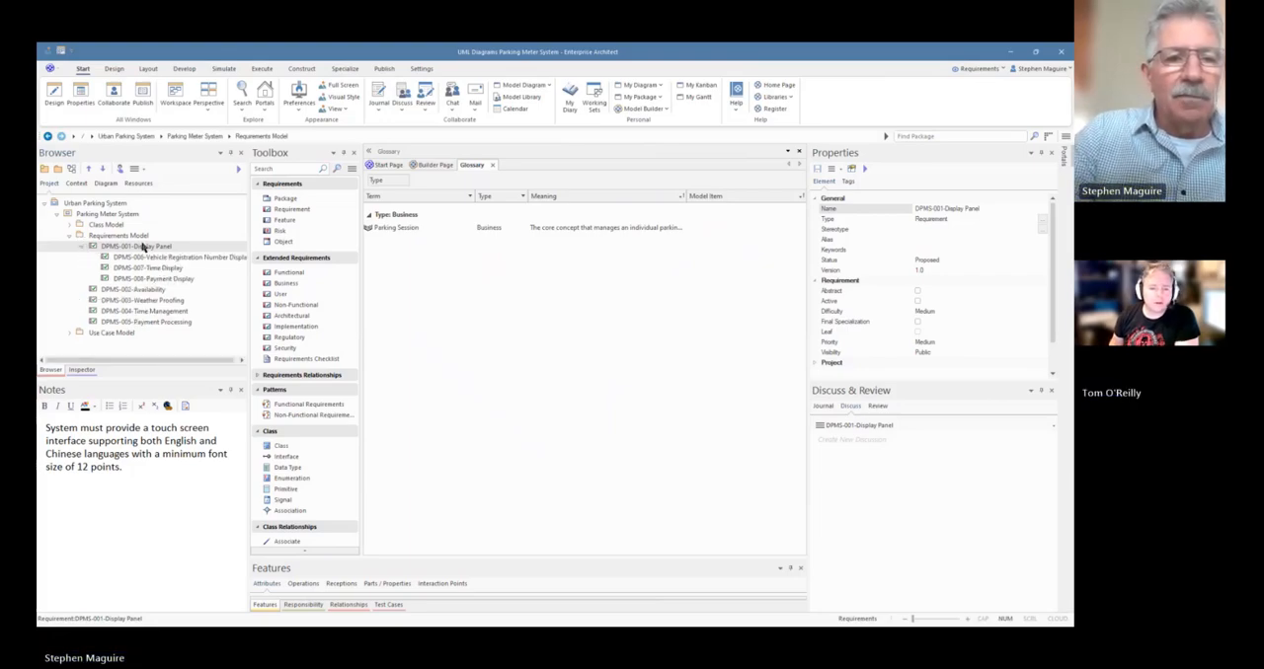
{"action": "left_click_drag", "start_coordinate": [248, 305], "coordinate": [295, 307]}
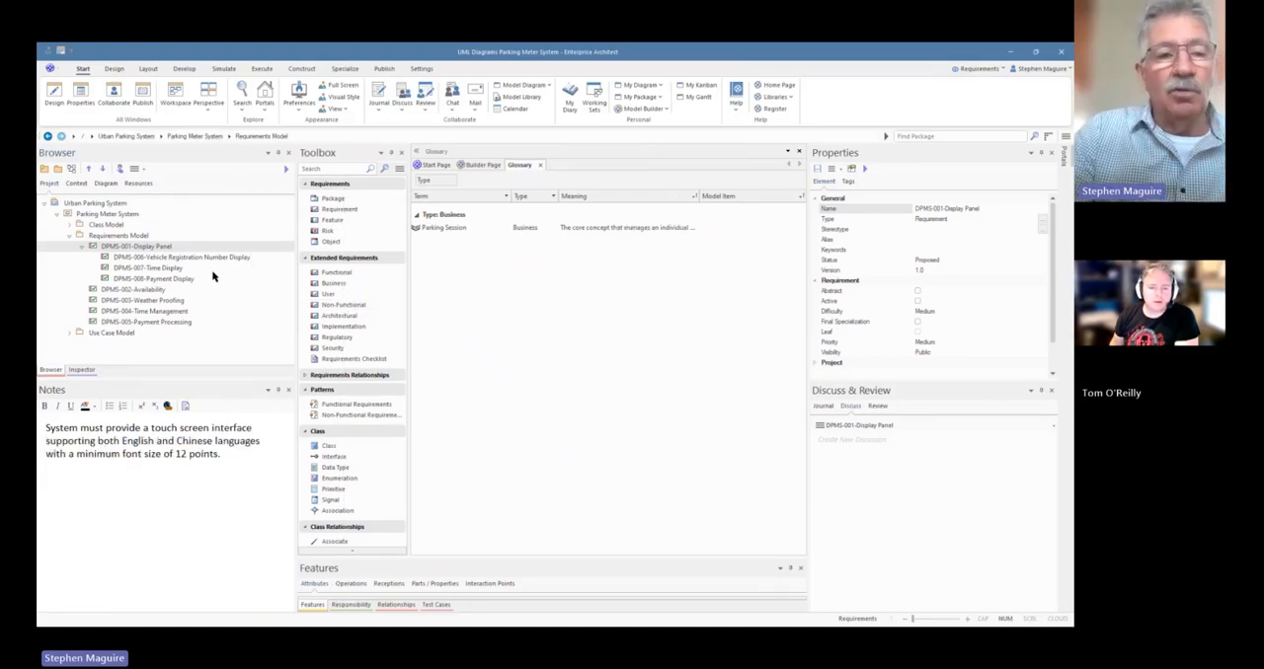
Create an Extended Requirements diagram named "Requirements Model" in the Requirements Model package
{"action": "left_click", "coordinate": [116, 236]}
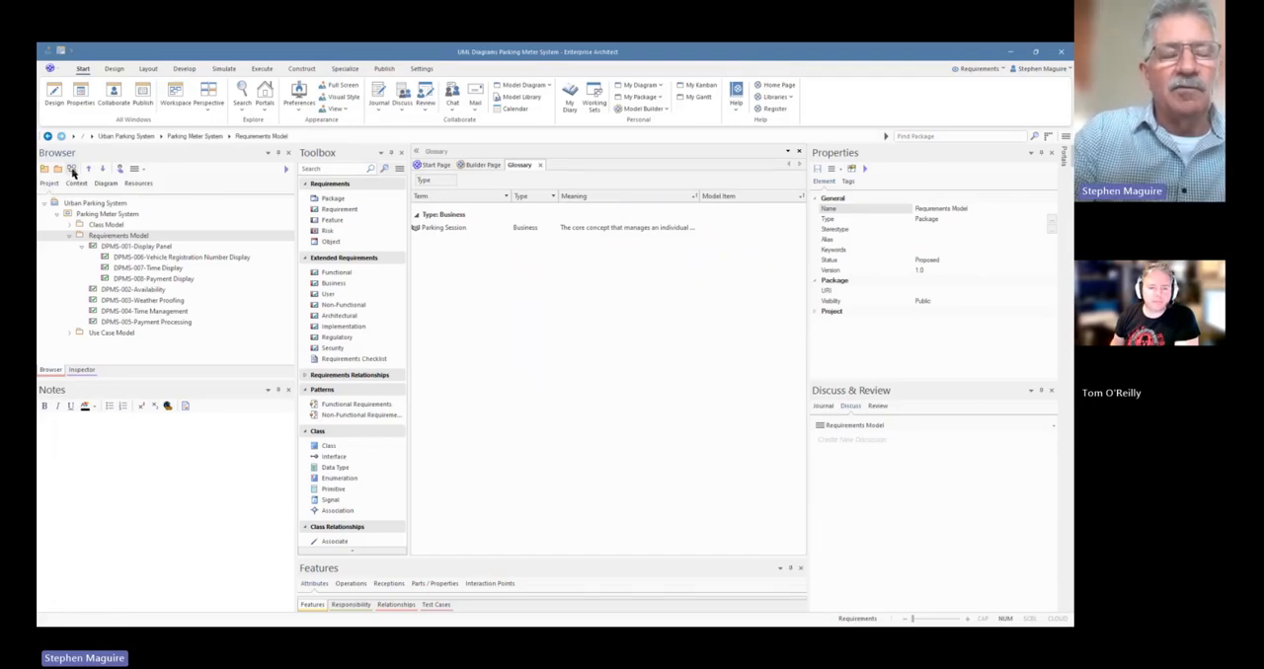
{"action": "left_click", "coordinate": [72, 171]}
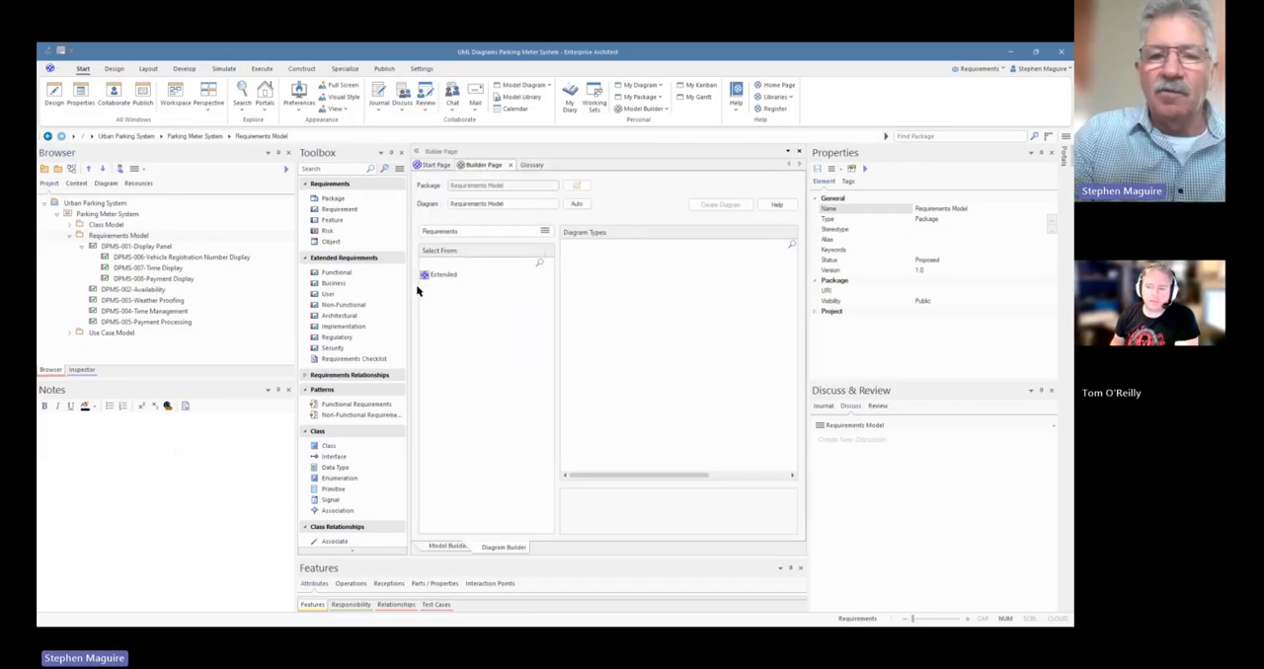
{"action": "left_click", "coordinate": [445, 276]}
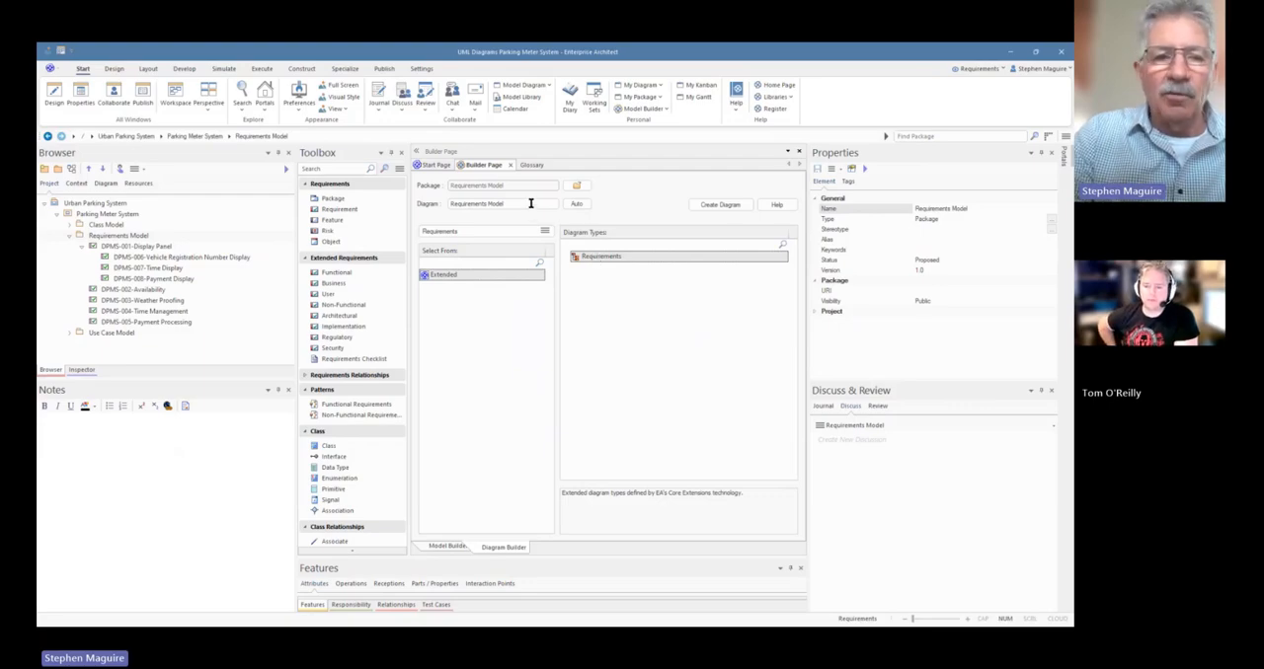
{"action": "left_click", "coordinate": [722, 205]}
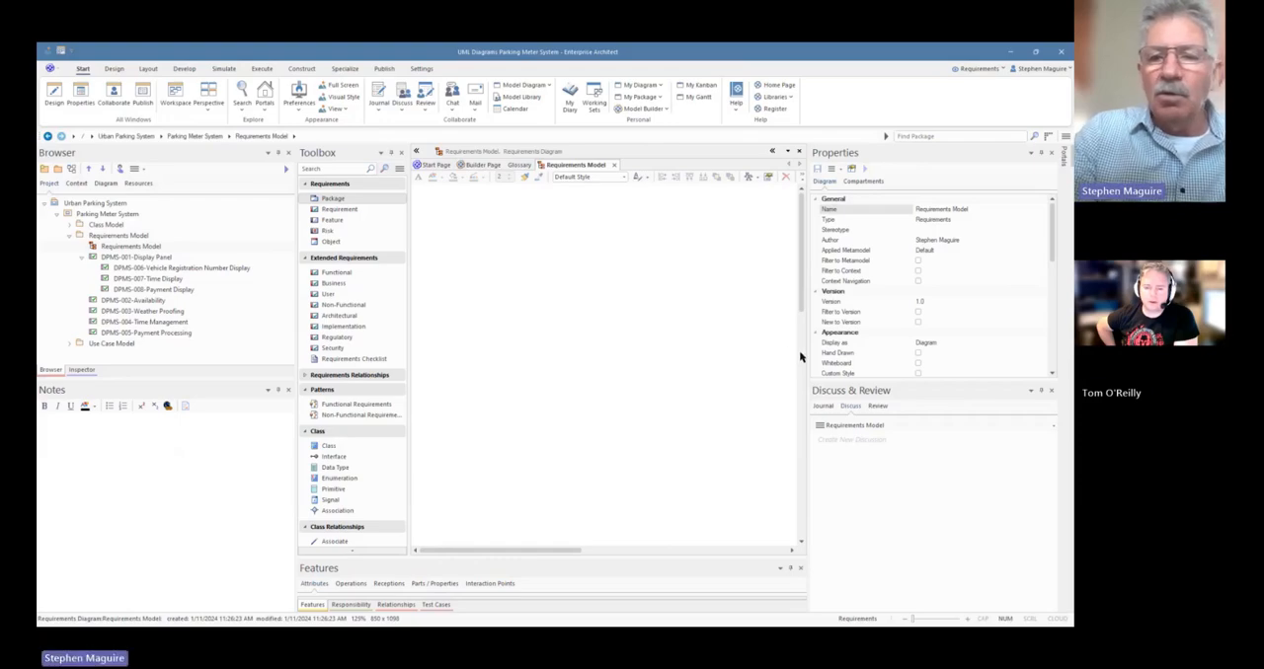
Place requirements DPMS-001 to DPMS-005 on the Requirements Model diagram as links, applying the choice to all of them
{"action": "left_click_drag", "start_coordinate": [807, 354], "coordinate": [896, 354]}
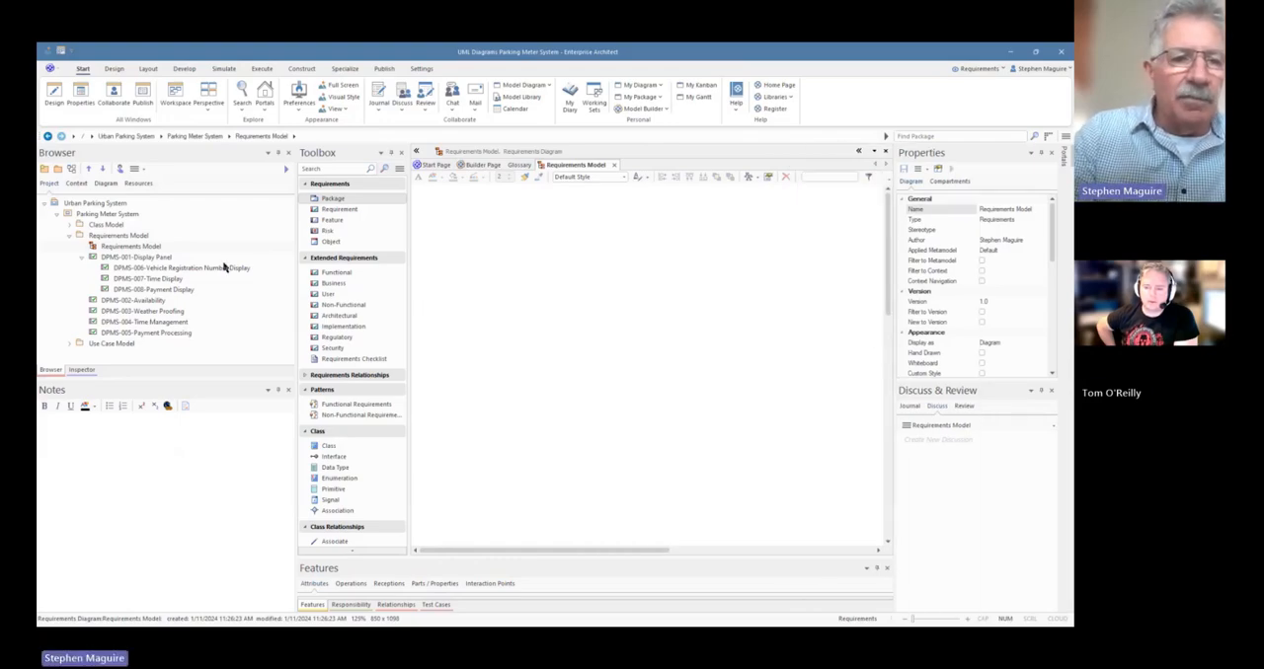
{"action": "left_click", "coordinate": [132, 259]}
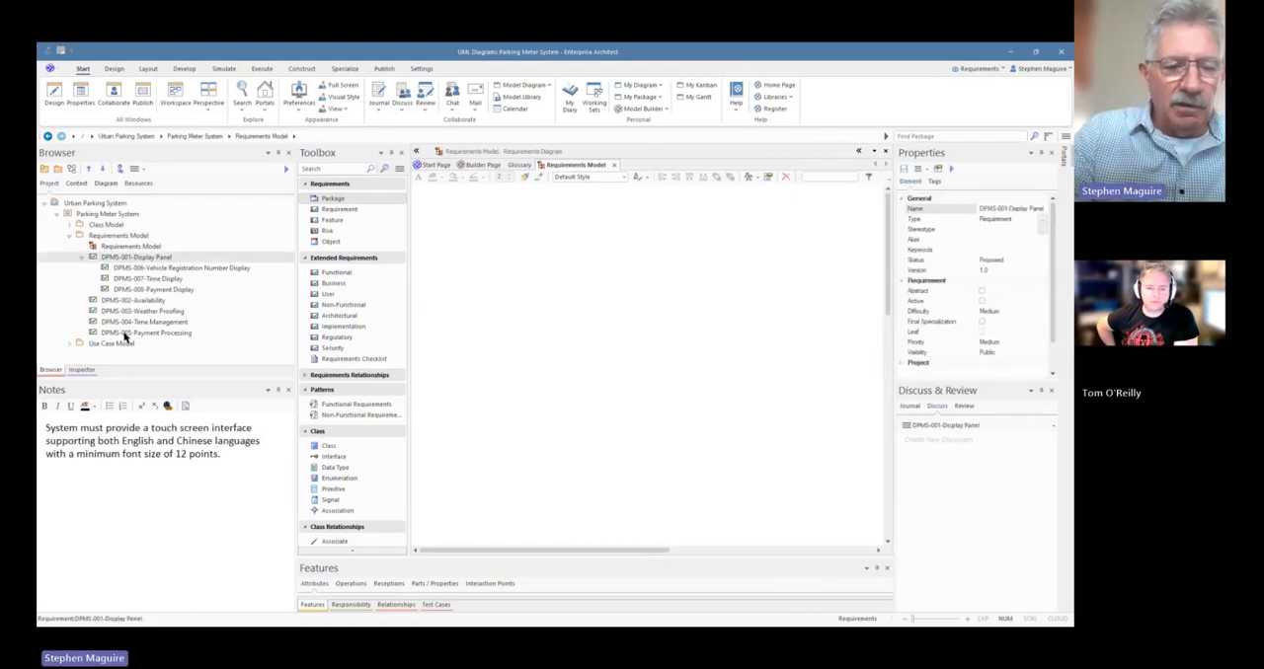
{"action": "left_click", "coordinate": [131, 334], "text": "shift"}
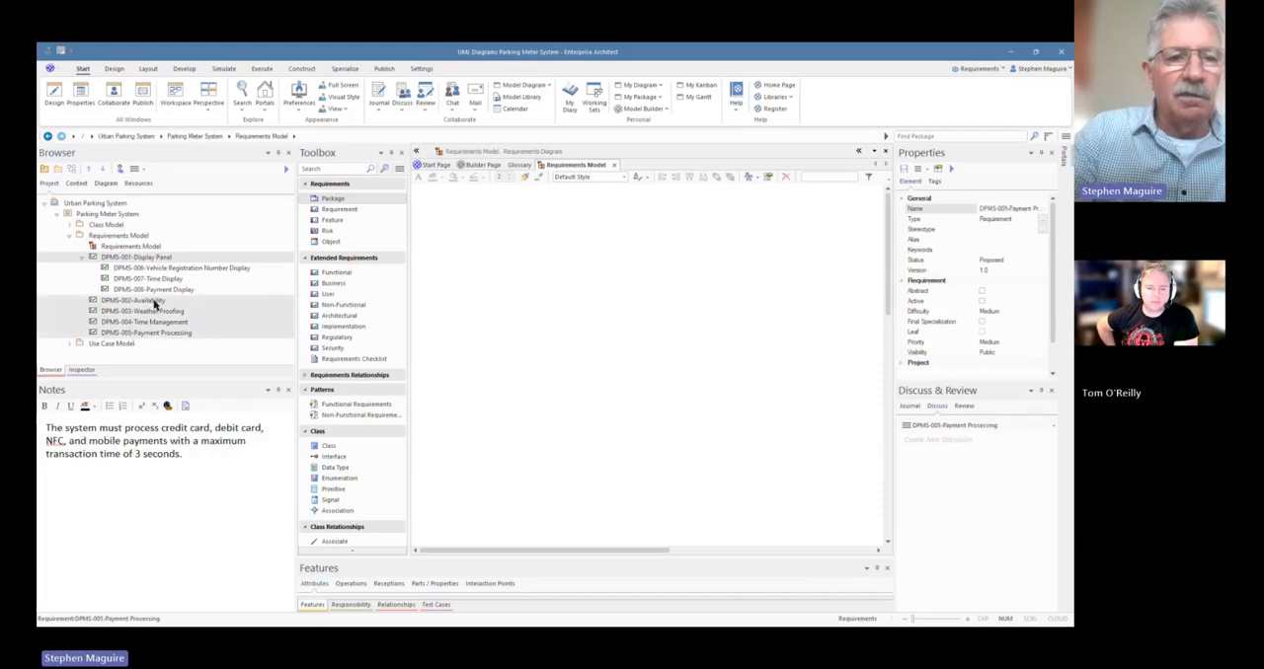
{"action": "left_click", "coordinate": [130, 259]}
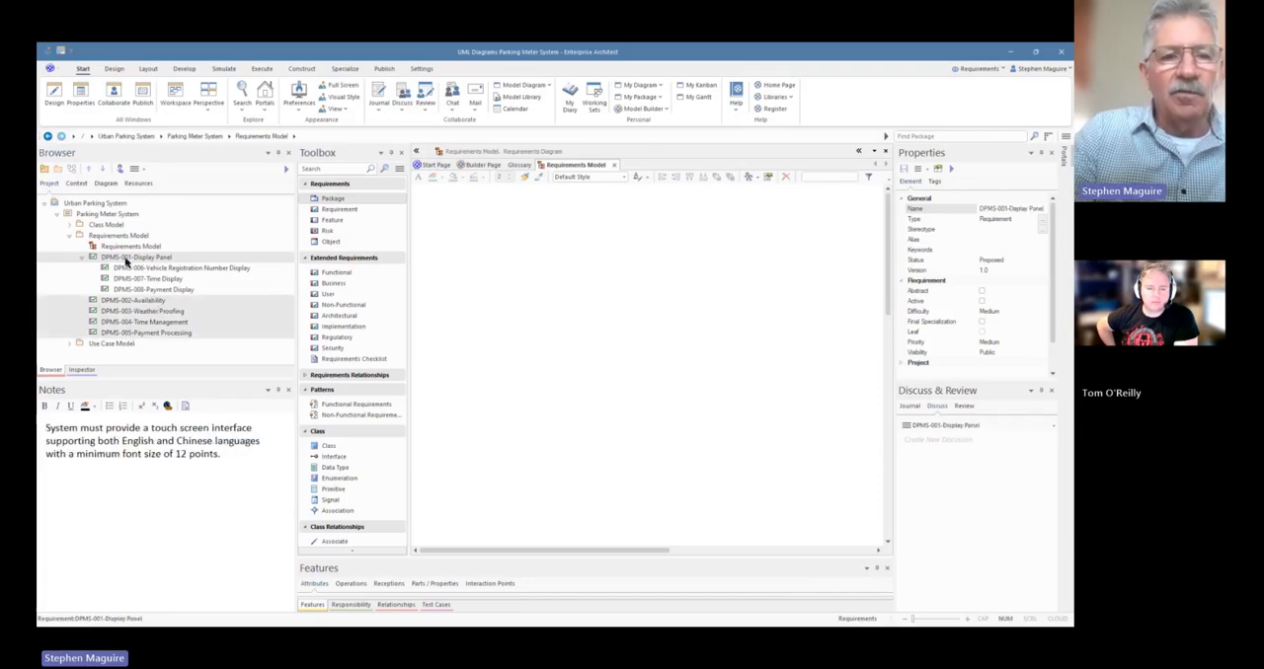
{"action": "left_click_drag", "start_coordinate": [535, 252], "coordinate": [536, 254]}
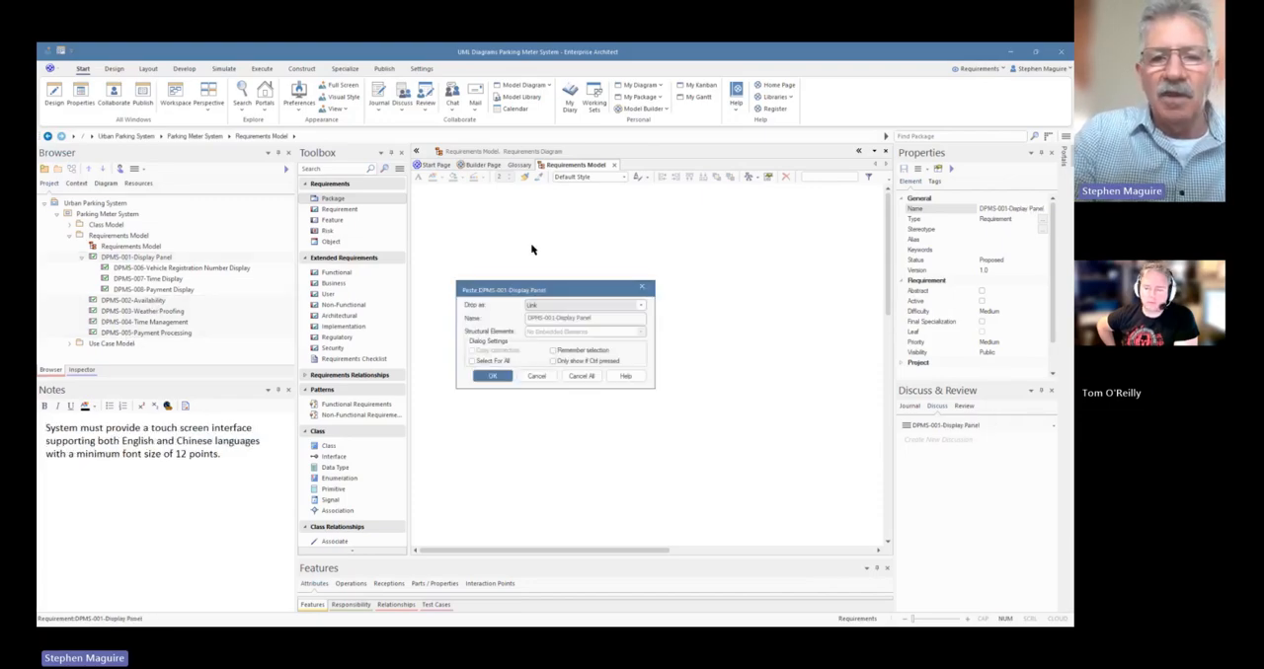
{"action": "left_click", "coordinate": [472, 363]}
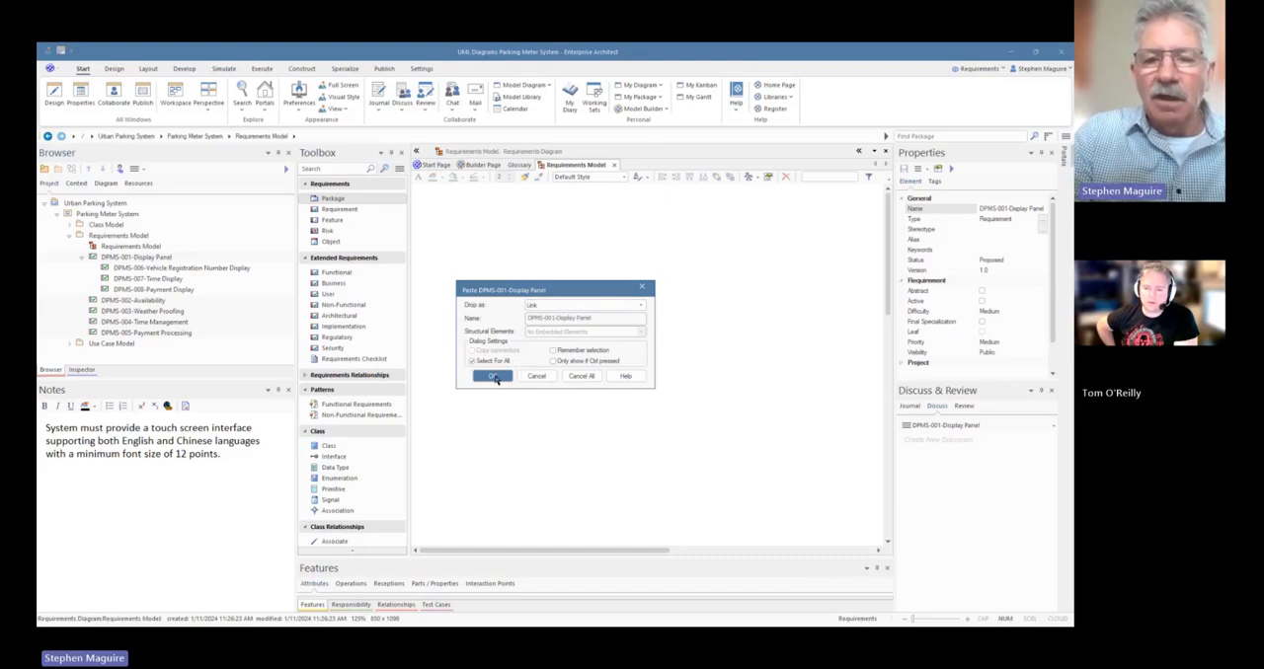
{"action": "left_click", "coordinate": [493, 377]}
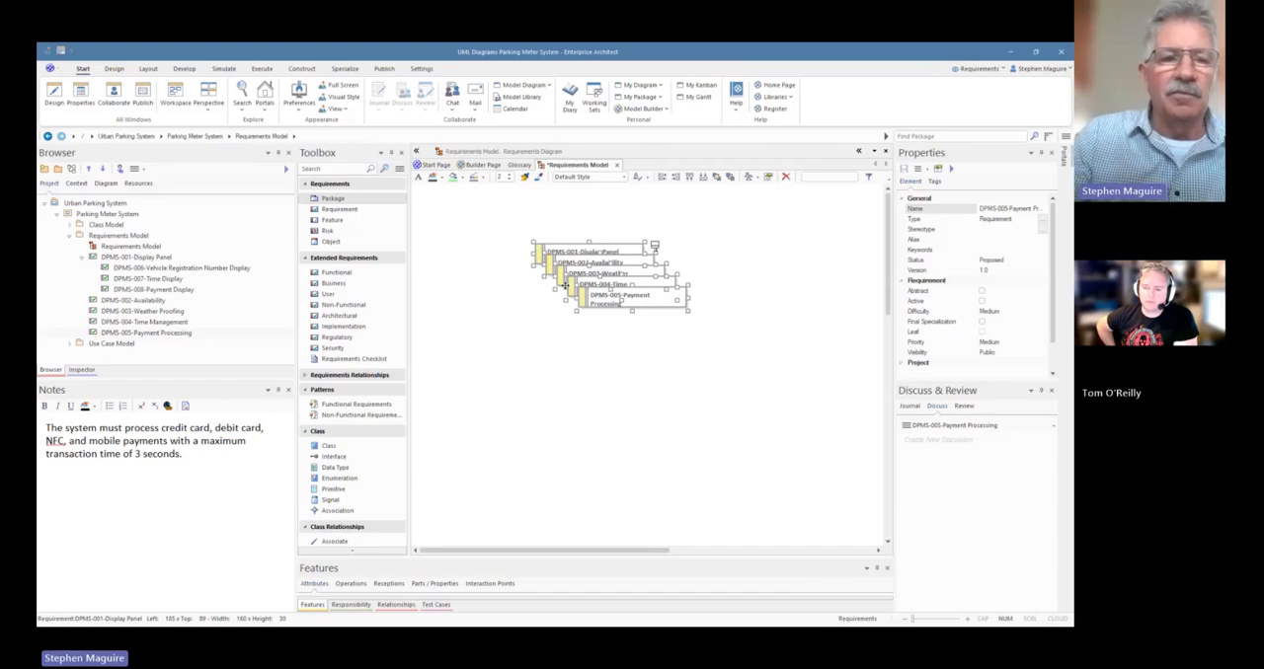
{"action": "left_click", "coordinate": [589, 409]}
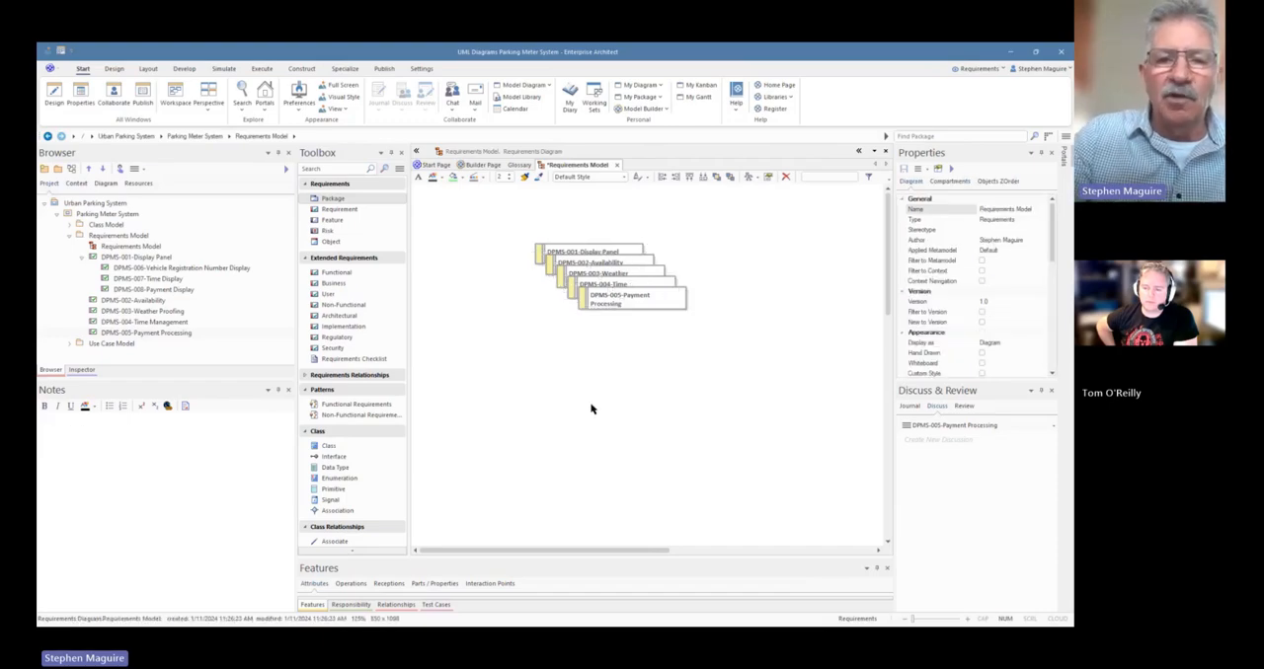
{"action": "left_click", "coordinate": [166, 281]}
{"action": "left_click_drag", "start_coordinate": [166, 281], "coordinate": [460, 361]}
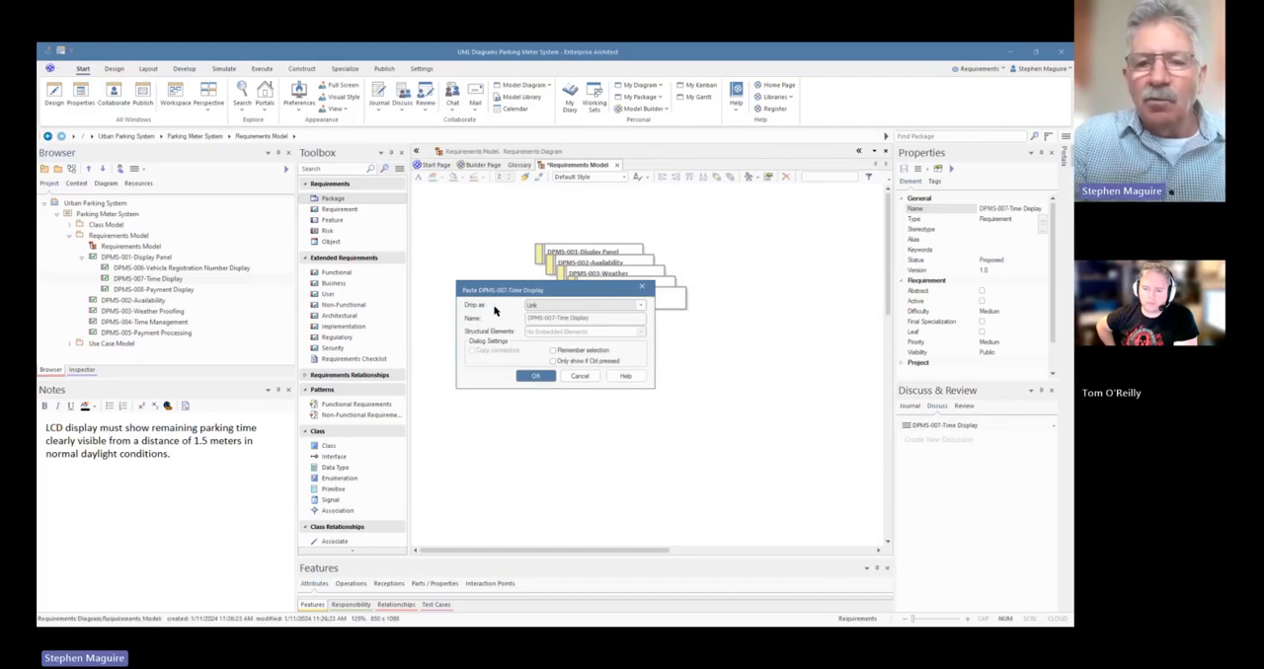
{"action": "left_click", "coordinate": [639, 307]}
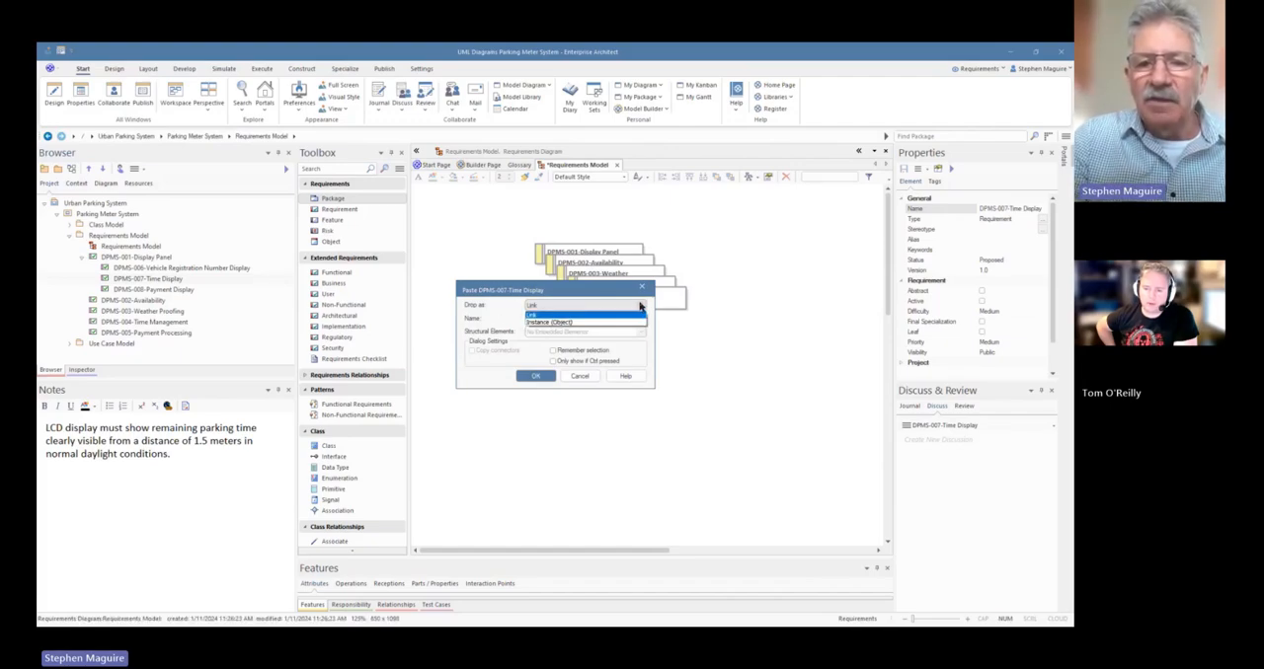
{"action": "left_click", "coordinate": [642, 307]}
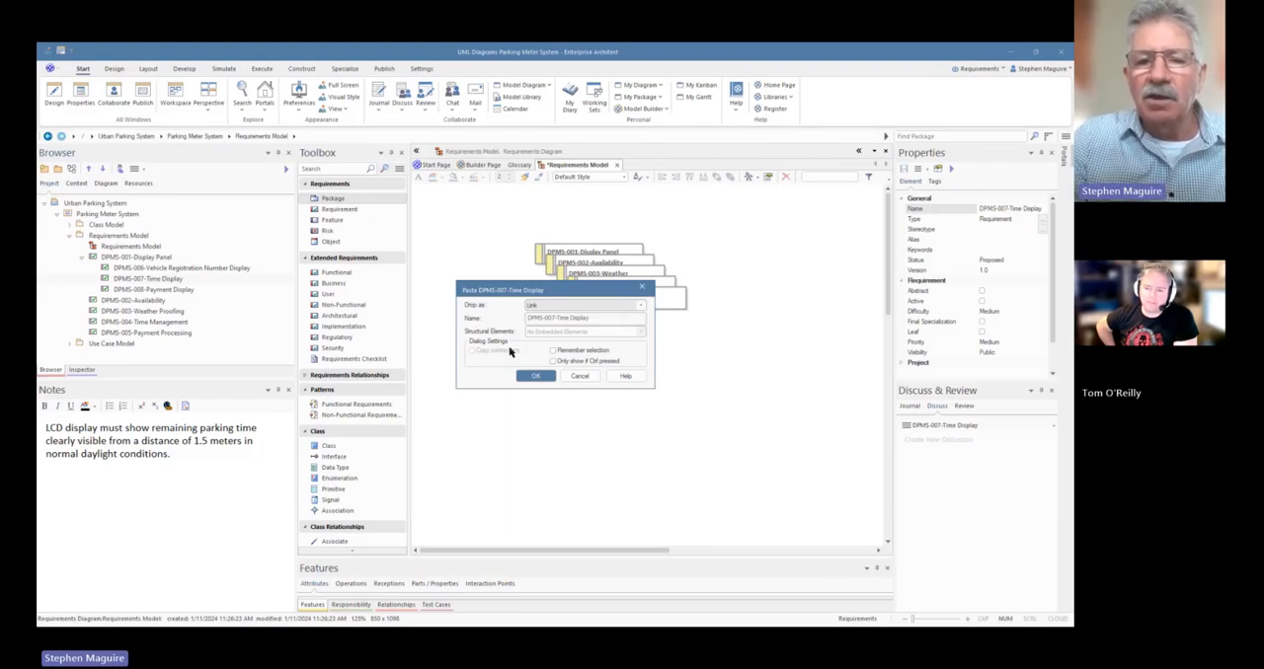
{"action": "left_click", "coordinate": [579, 377]}
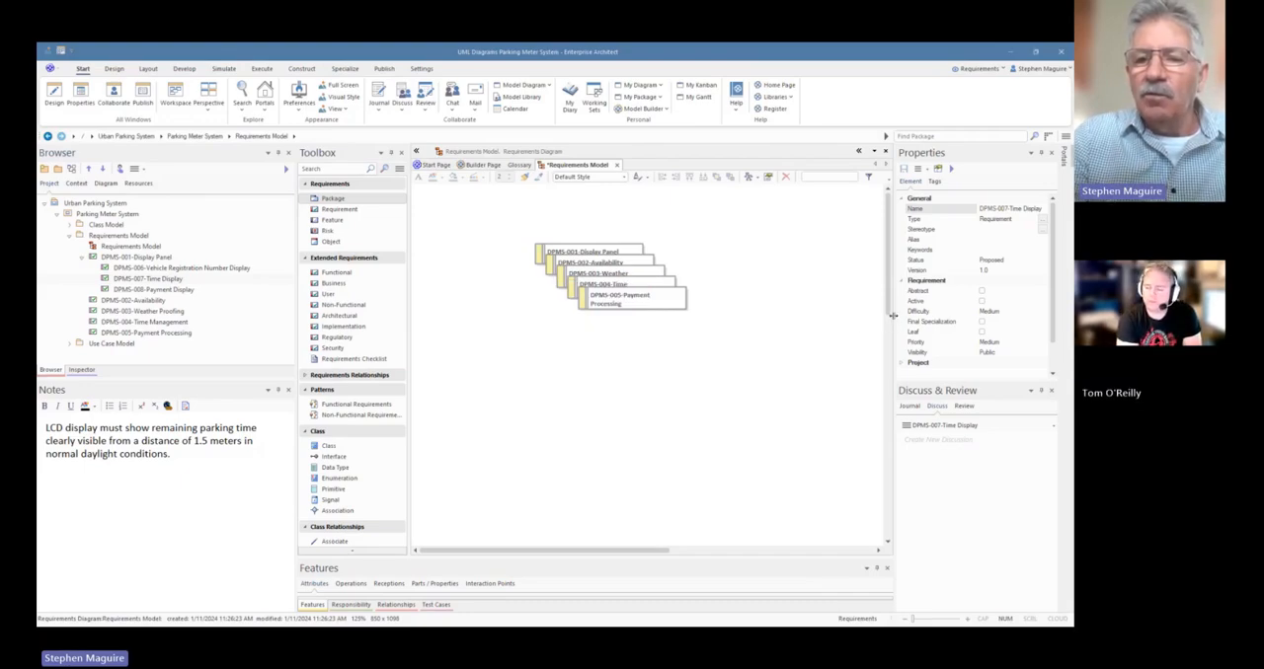
Set the diagram's compartments to show Notes and to hide Attributes, Operations, Receptions and Package Contents
{"action": "left_click_drag", "start_coordinate": [893, 315], "coordinate": [785, 316]}
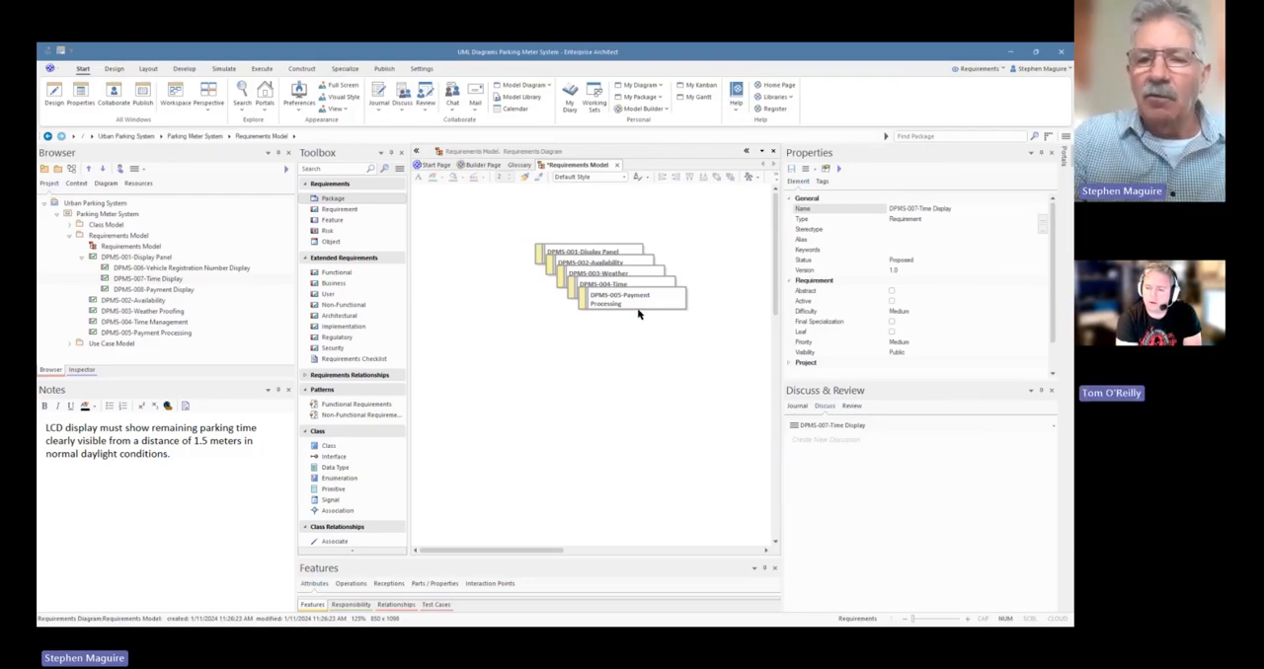
{"action": "left_click", "coordinate": [659, 219]}
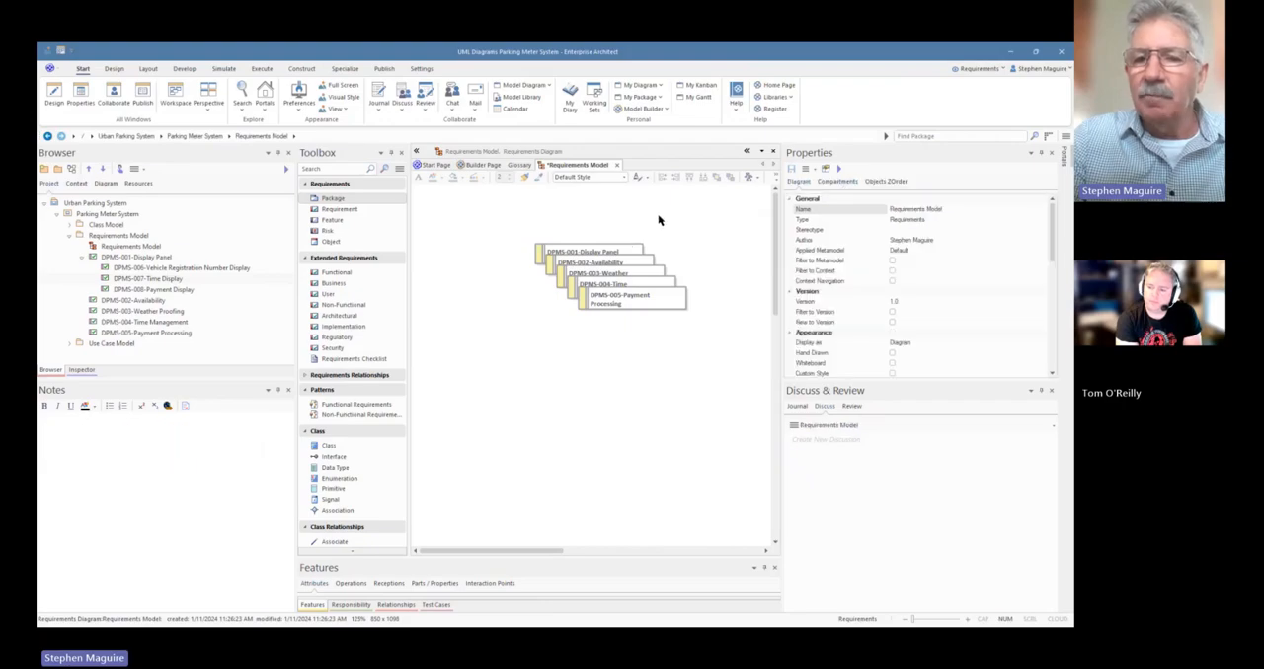
{"action": "left_click", "coordinate": [839, 183]}
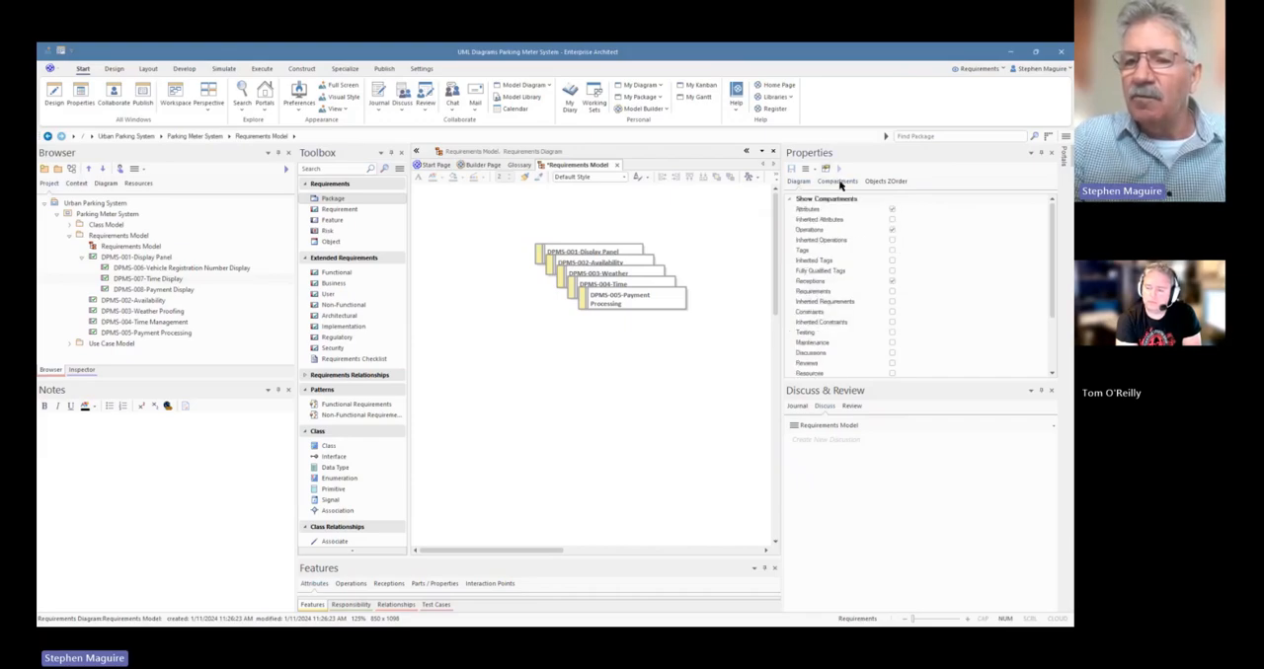
{"action": "left_click", "coordinate": [891, 230]}
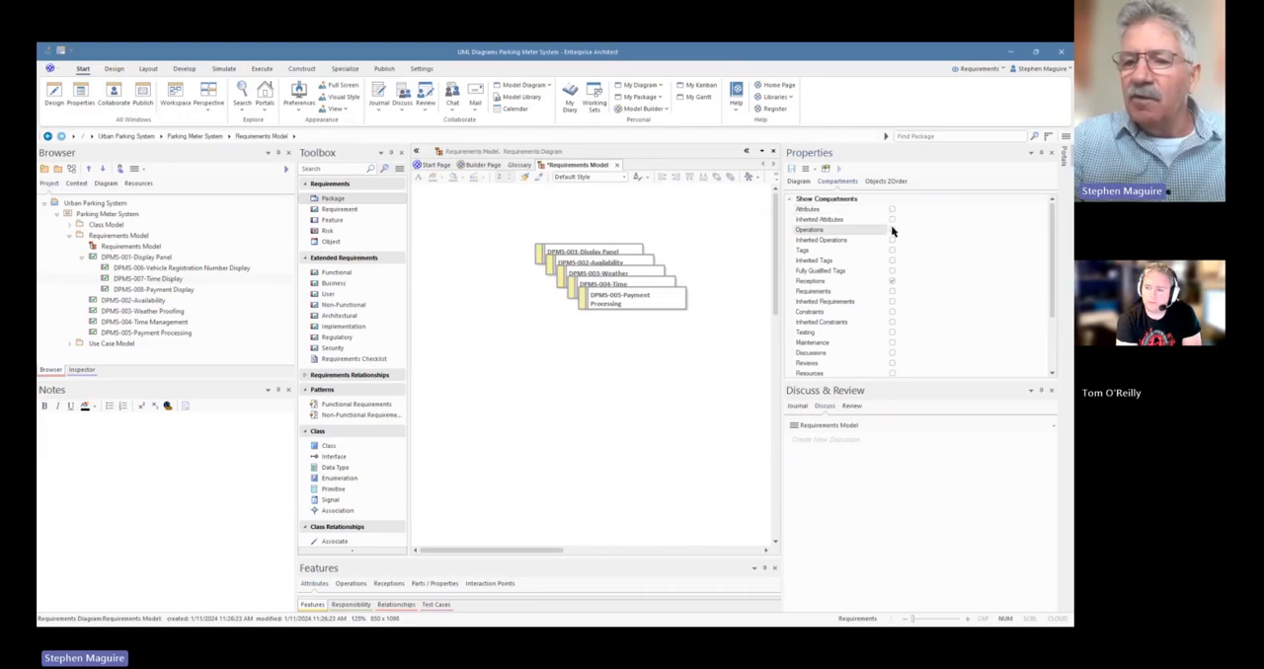
{"action": "left_click", "coordinate": [892, 284]}
{"action": "scroll", "coordinate": [905, 293], "scroll_direction": "down", "scroll_amount": 3}
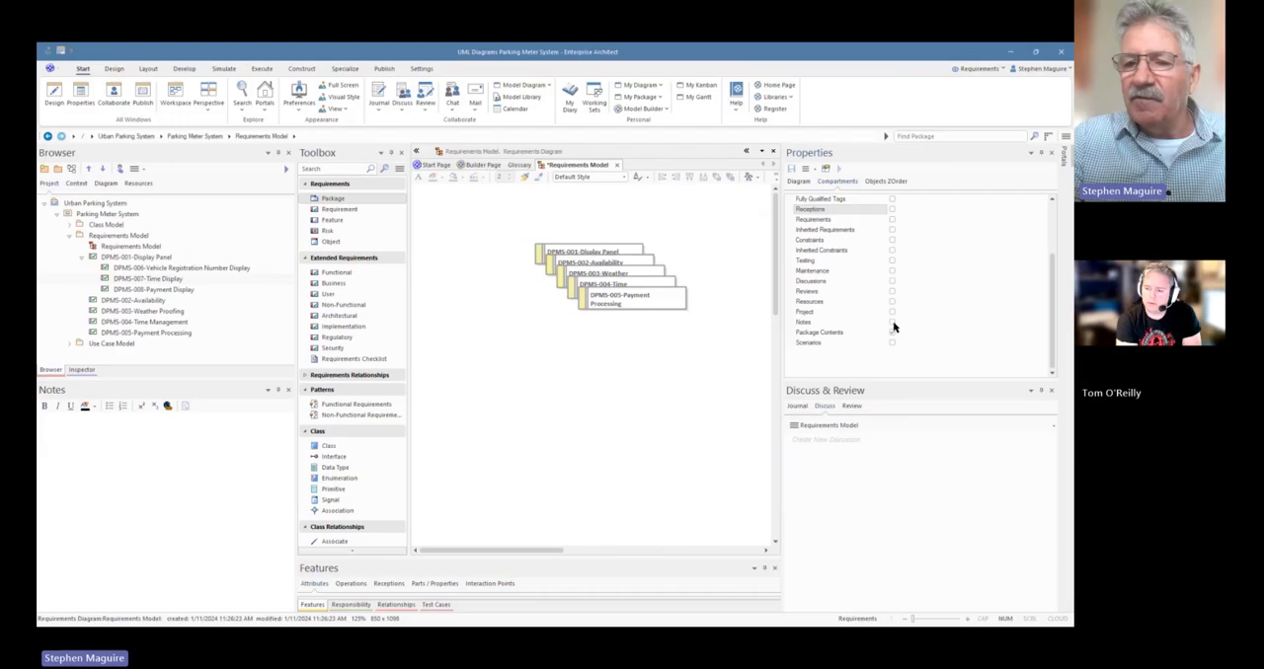
{"action": "left_click", "coordinate": [892, 322]}
{"action": "left_click", "coordinate": [893, 332]}
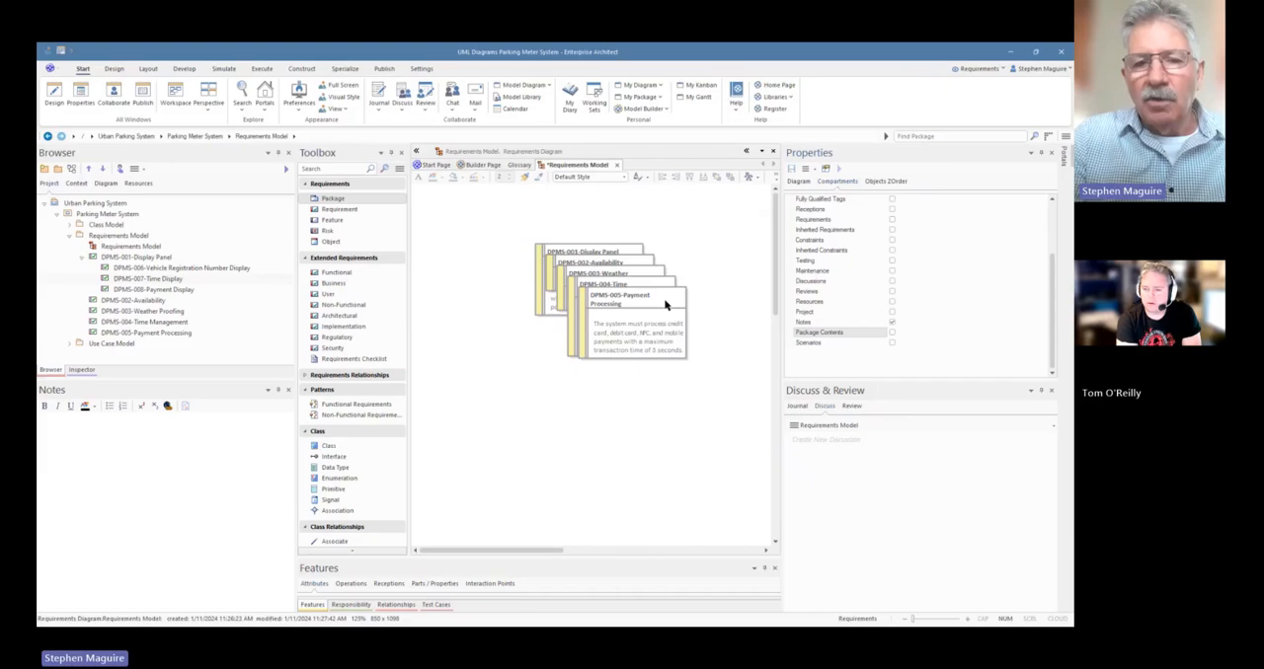
Place the nested requirements DPMS-006, DPMS-007 and DPMS-008 below the existing elements as links, applying the choice to all
{"action": "left_click", "coordinate": [160, 269]}
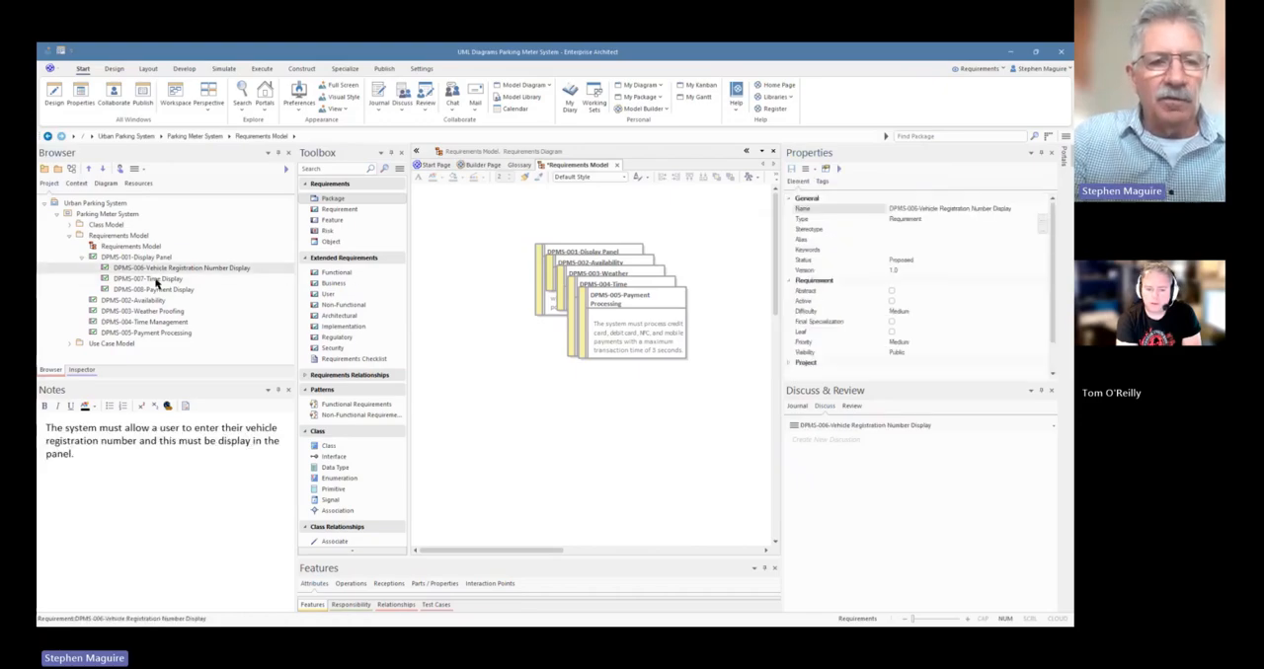
{"action": "left_click", "coordinate": [155, 279]}
{"action": "left_click", "coordinate": [155, 289], "text": "ctrl"}
{"action": "left_click", "coordinate": [161, 270]}
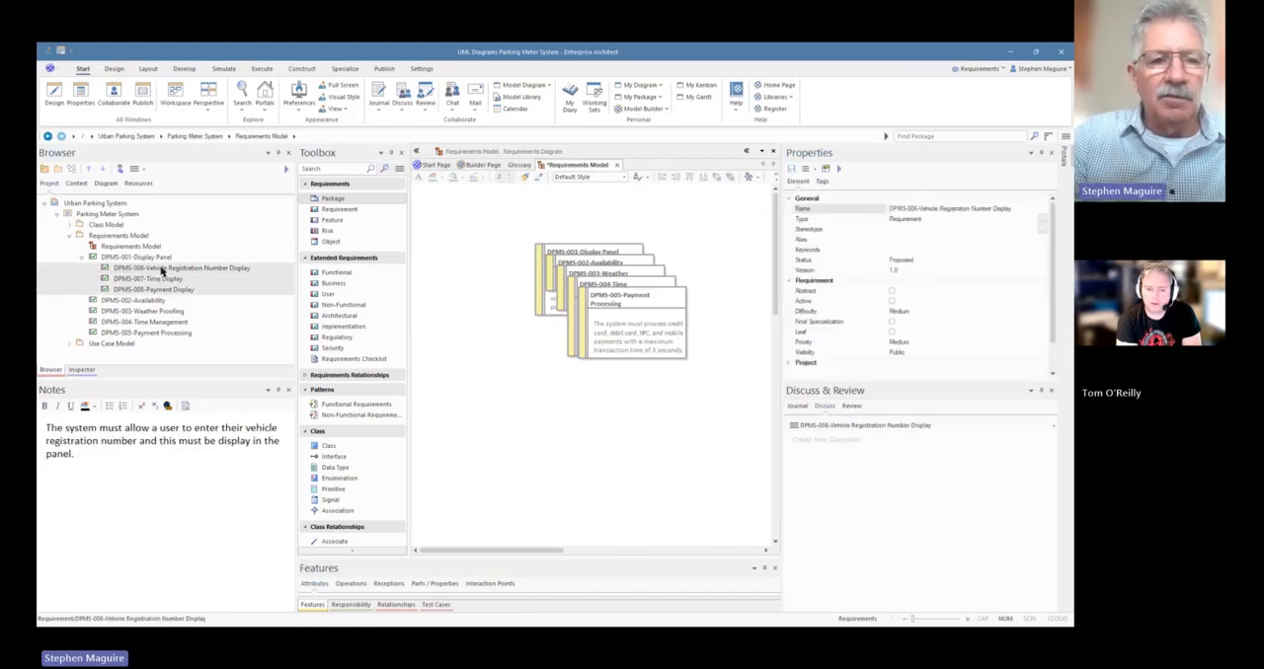
{"action": "left_click_drag", "start_coordinate": [545, 448], "coordinate": [544, 445]}
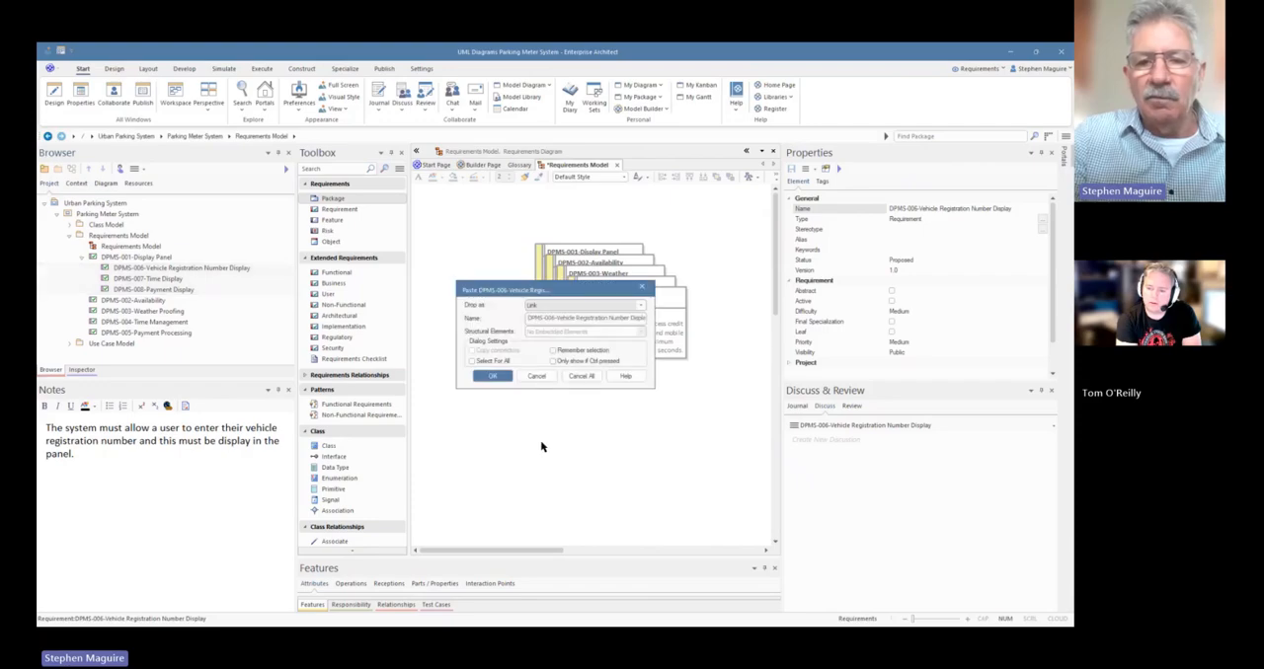
{"action": "left_click", "coordinate": [485, 362]}
{"action": "left_click", "coordinate": [492, 378]}
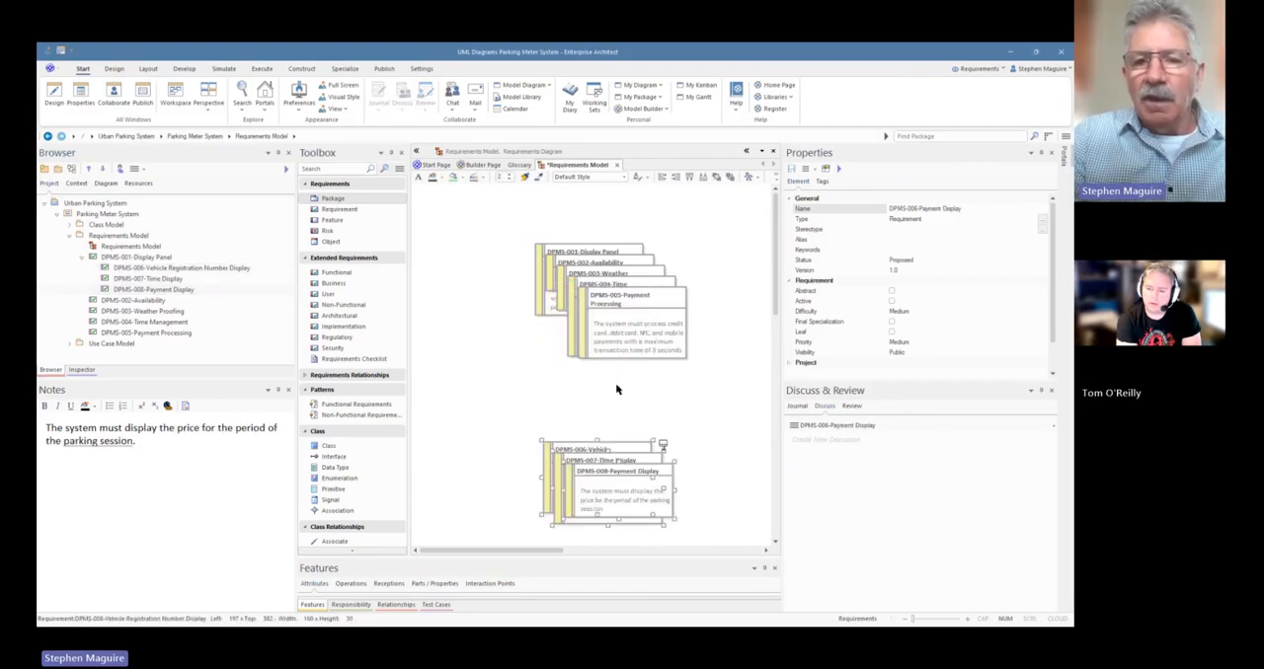
Widen all the requirement elements on the diagram to about 247 and arrange them with the Box layout
{"action": "left_click_drag", "start_coordinate": [503, 221], "coordinate": [649, 385]}
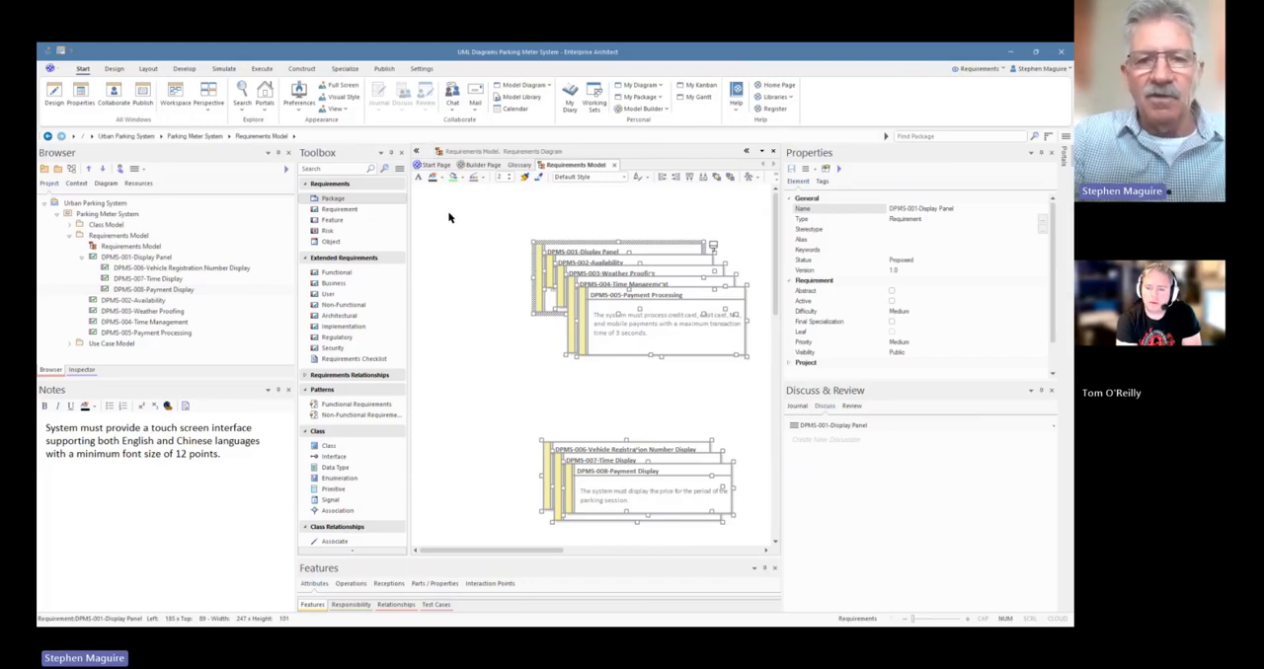
{"action": "left_click", "coordinate": [147, 69]}
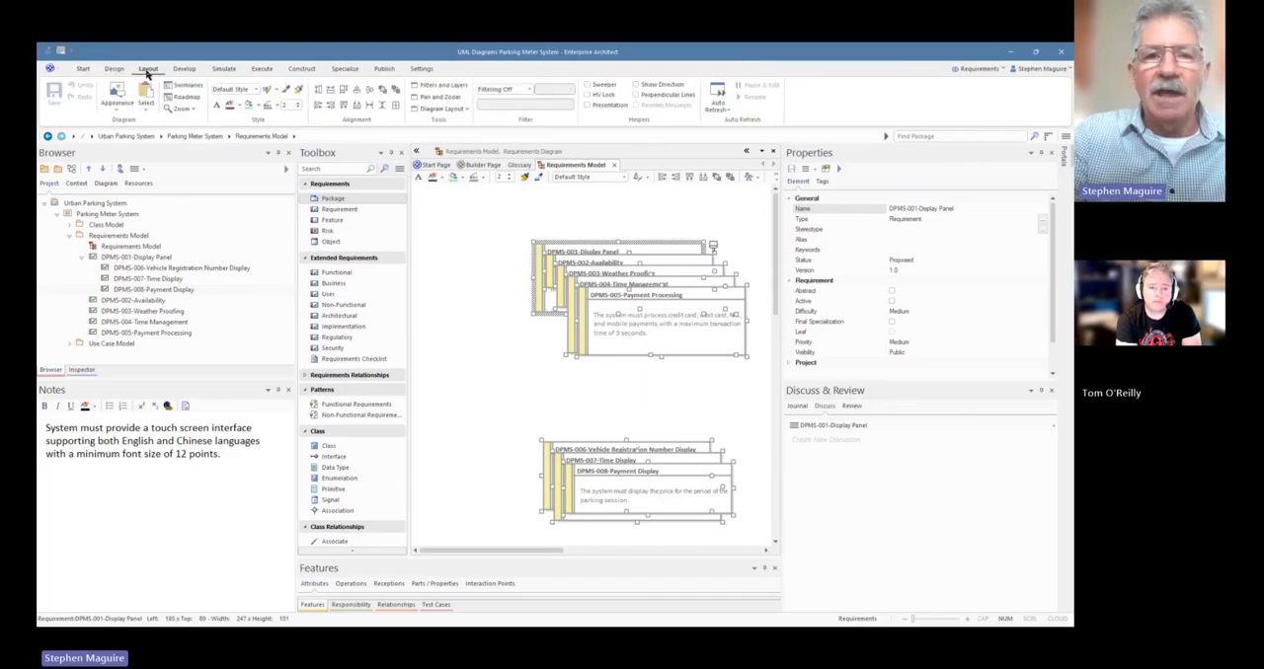
{"action": "left_click", "coordinate": [465, 109]}
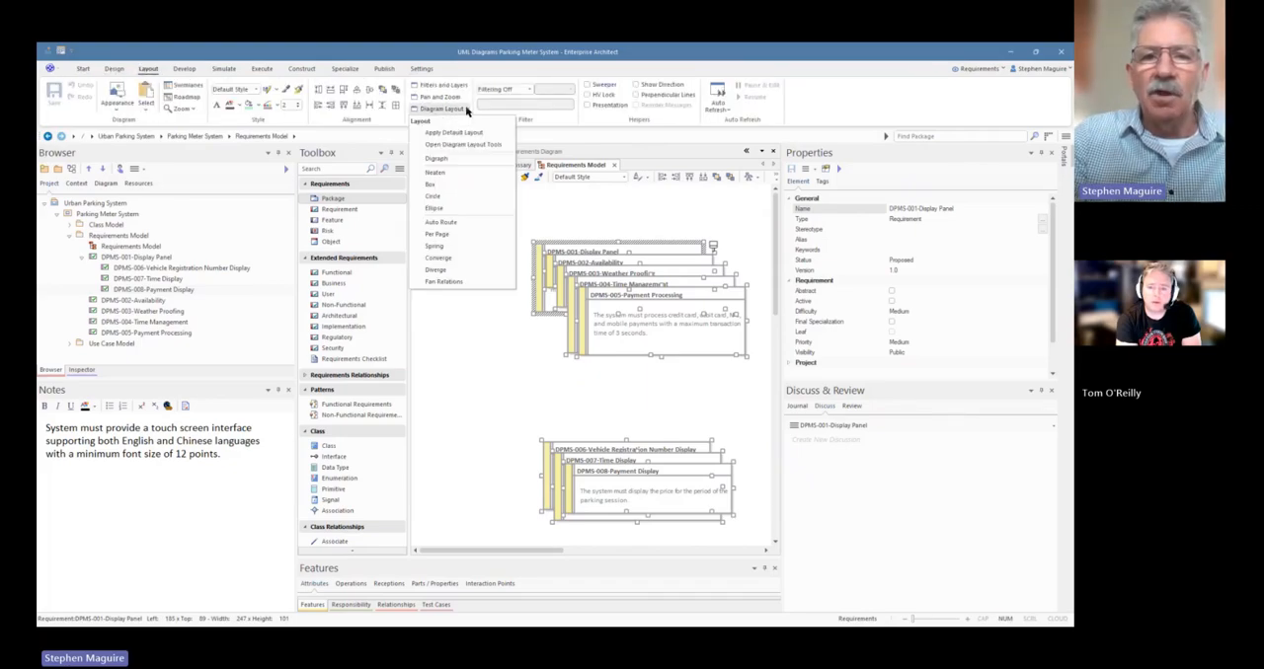
{"action": "left_click", "coordinate": [444, 188]}
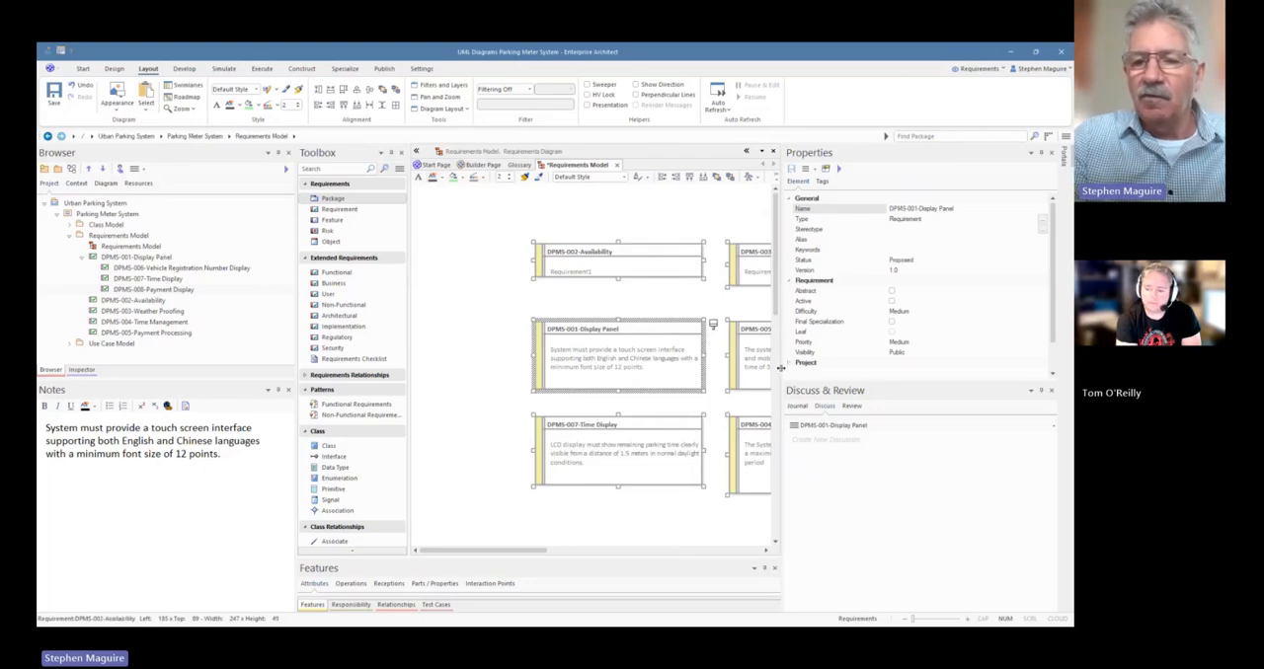
Replace the DPMS-002-Availability notes with "The system shall provide continuous digital parking management services with 99.9% minimum uptime."
{"action": "left_click_drag", "start_coordinate": [780, 368], "coordinate": [977, 367]}
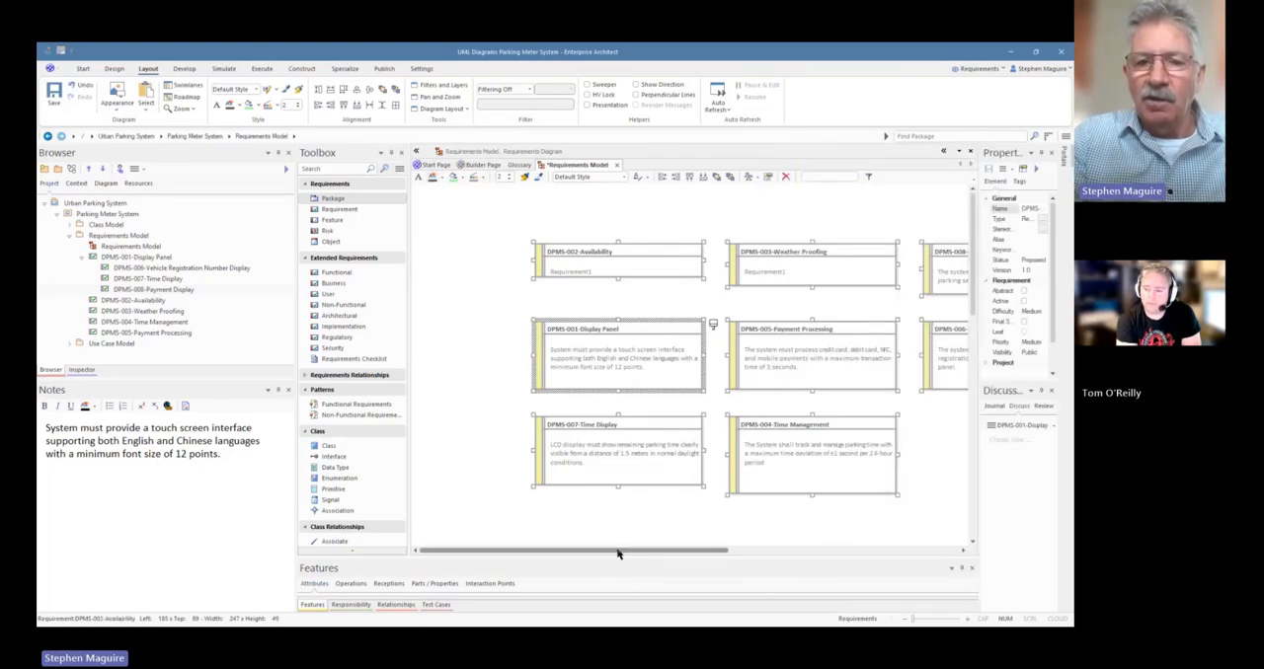
{"action": "left_click_drag", "start_coordinate": [617, 553], "coordinate": [669, 556]}
{"action": "left_click", "coordinate": [508, 266]}
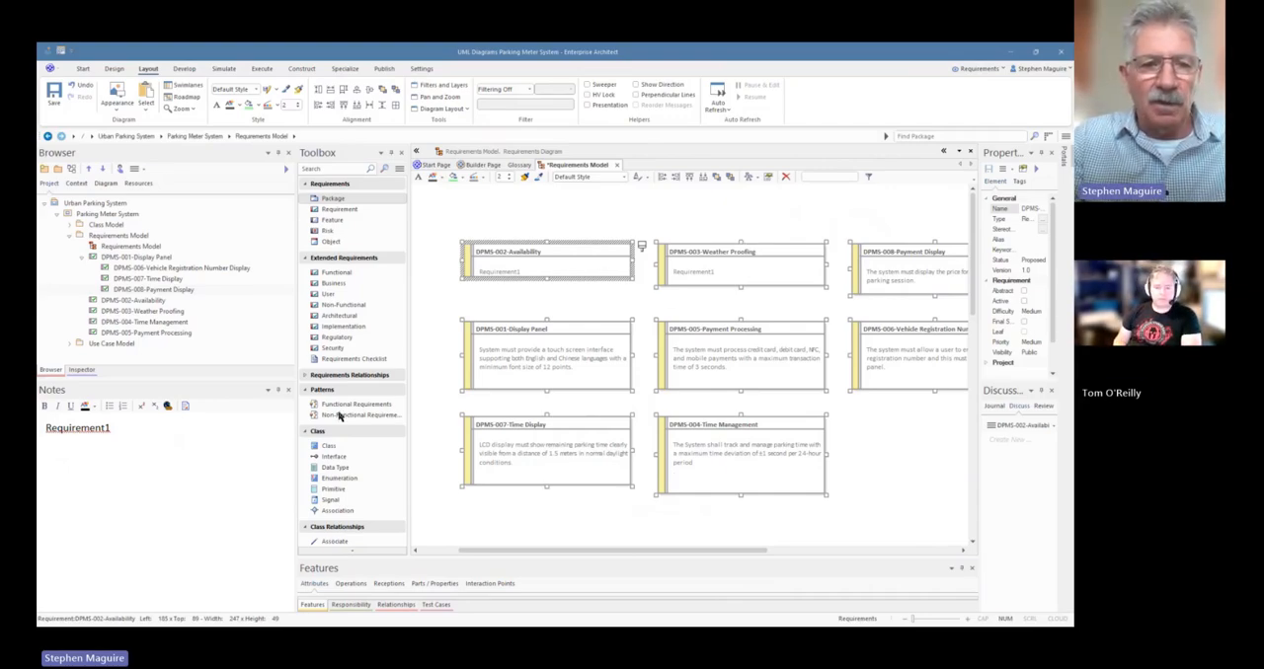
{"action": "left_click", "coordinate": [237, 445]}
{"action": "key", "text": "ctrl+a"}
{"action": "type", "text": "The system shall provide continuous digital parking management services with 99.9% minimum uptime."}
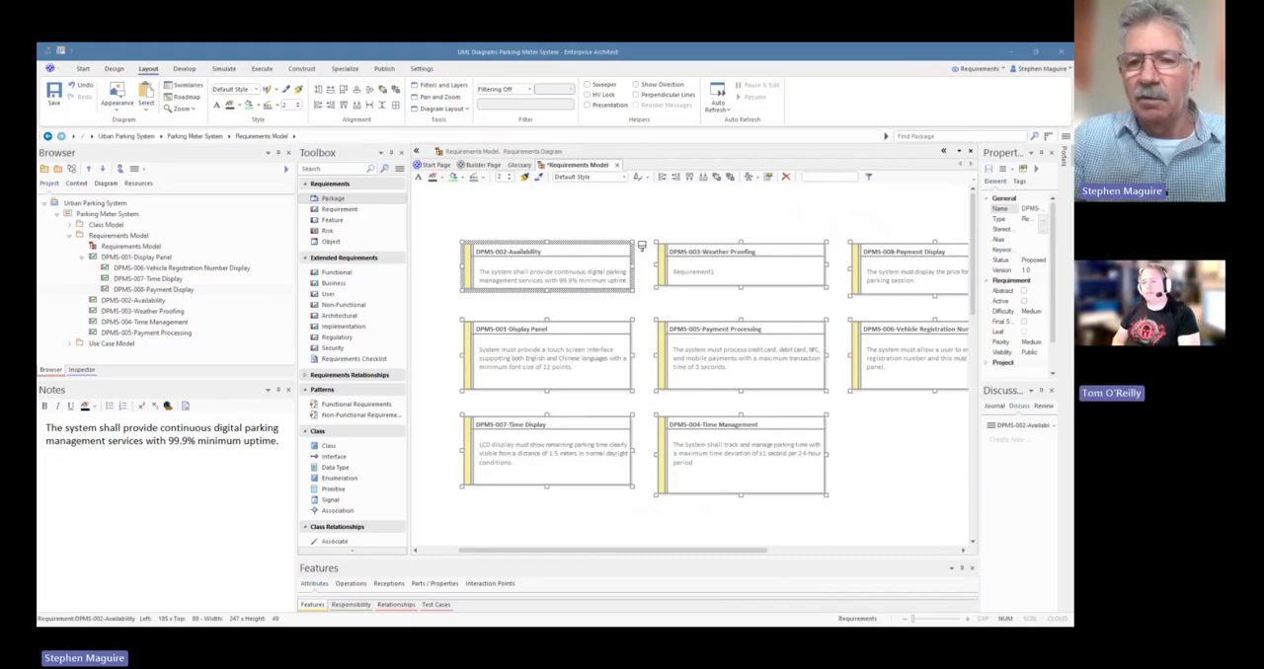
Replace the DPMS-003-Weather Proofing notes with "The meter must be housed in an IP65 rated weather proof enclosure."
{"action": "left_click", "coordinate": [750, 274]}
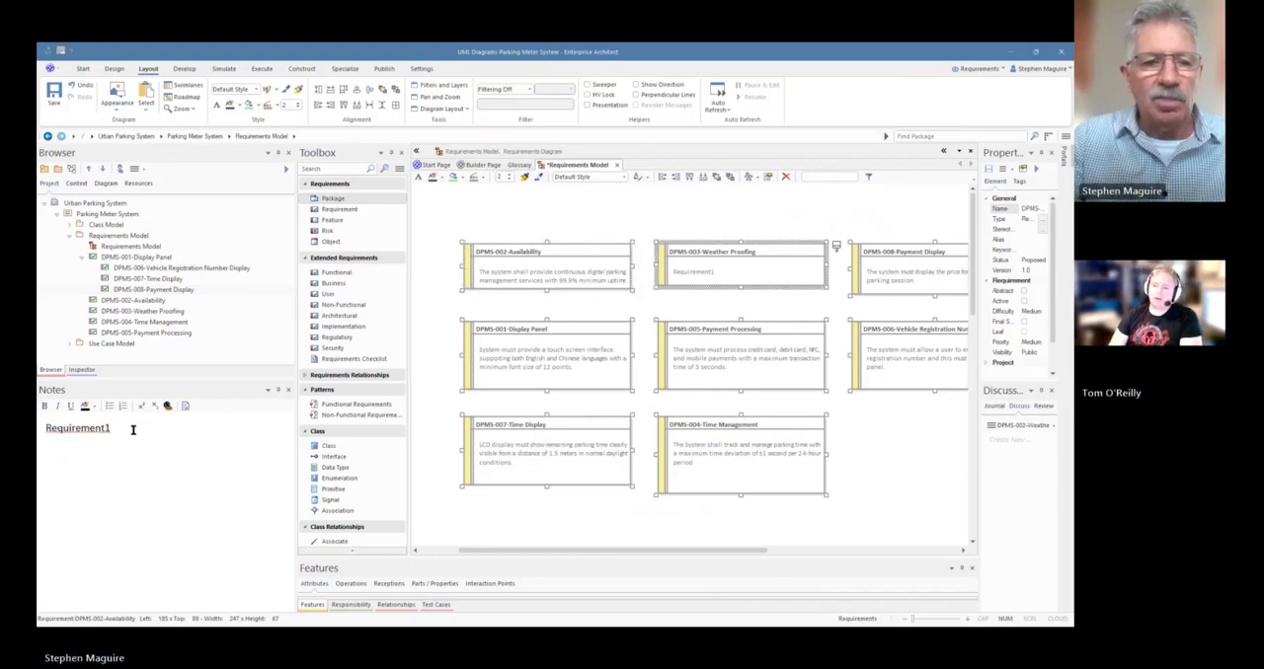
{"action": "left_click_drag", "start_coordinate": [111, 429], "coordinate": [44, 428]}
{"action": "type", "text": "The meter must be housed in an IP65 rated weather proof enclosure."}
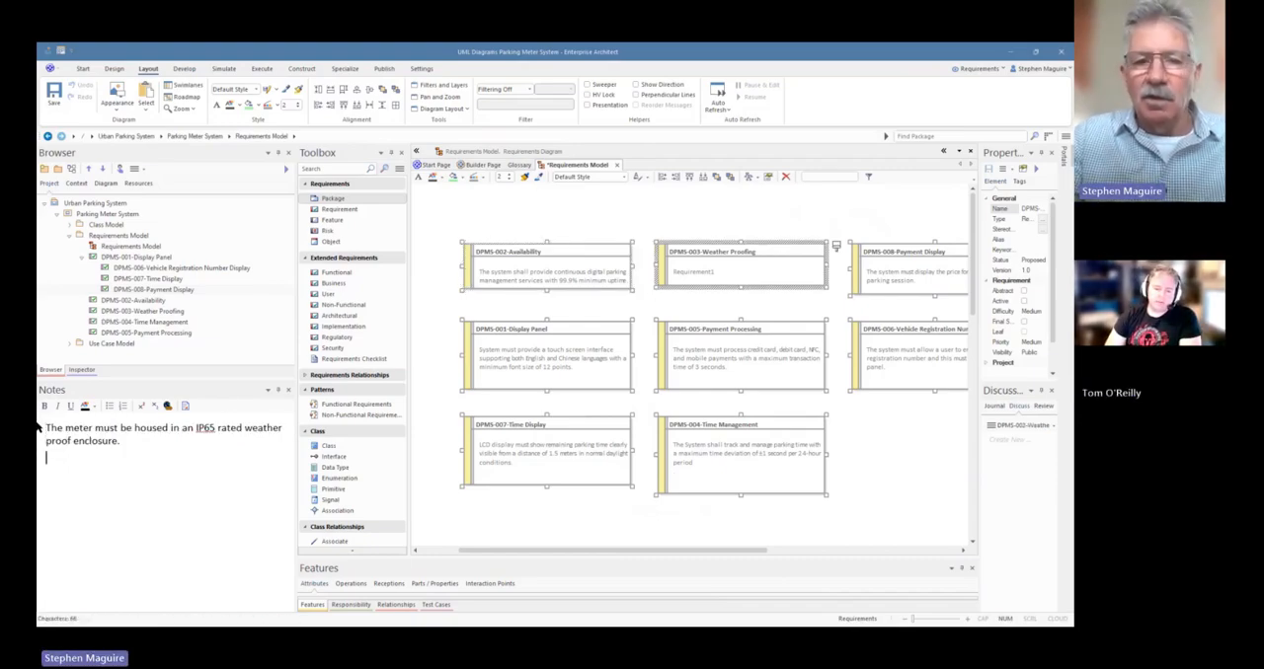
{"action": "left_click", "coordinate": [582, 215]}
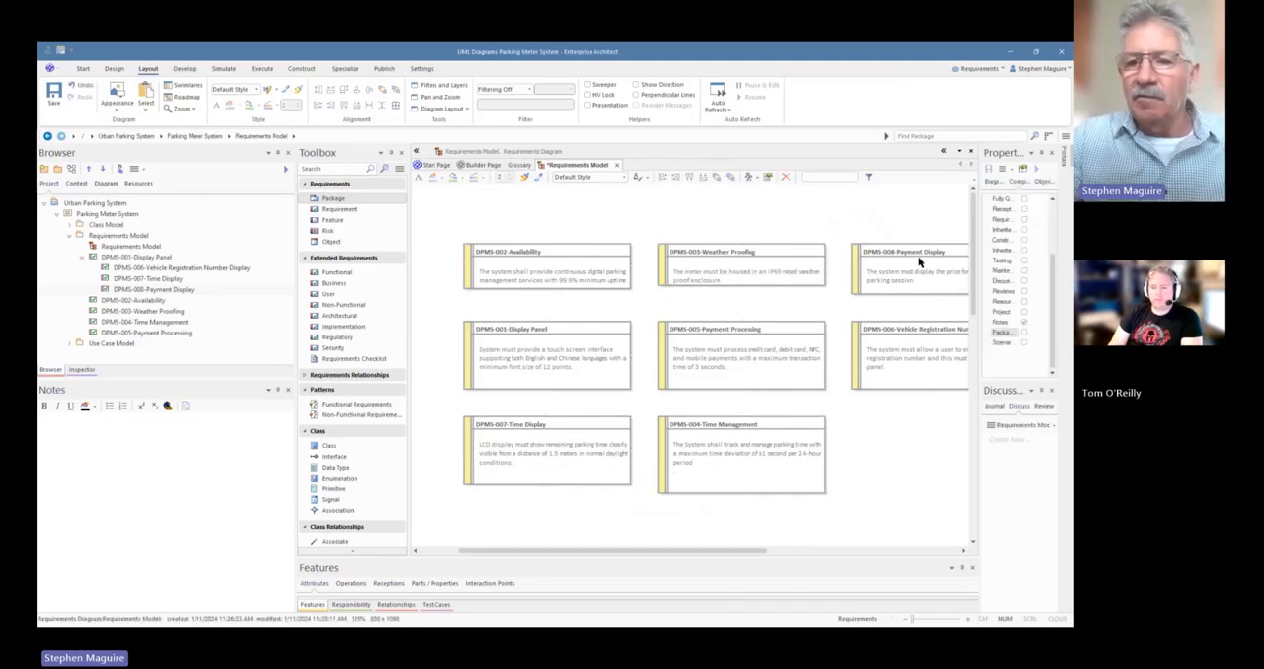
Move DPMS-007-Time Display below DPMS-006, DPMS-001-Display Panel to the first column's bottom row, and DPMS-004-Time Management into the vacated spot above it
{"action": "left_click_drag", "start_coordinate": [978, 391], "coordinate": [1005, 389]}
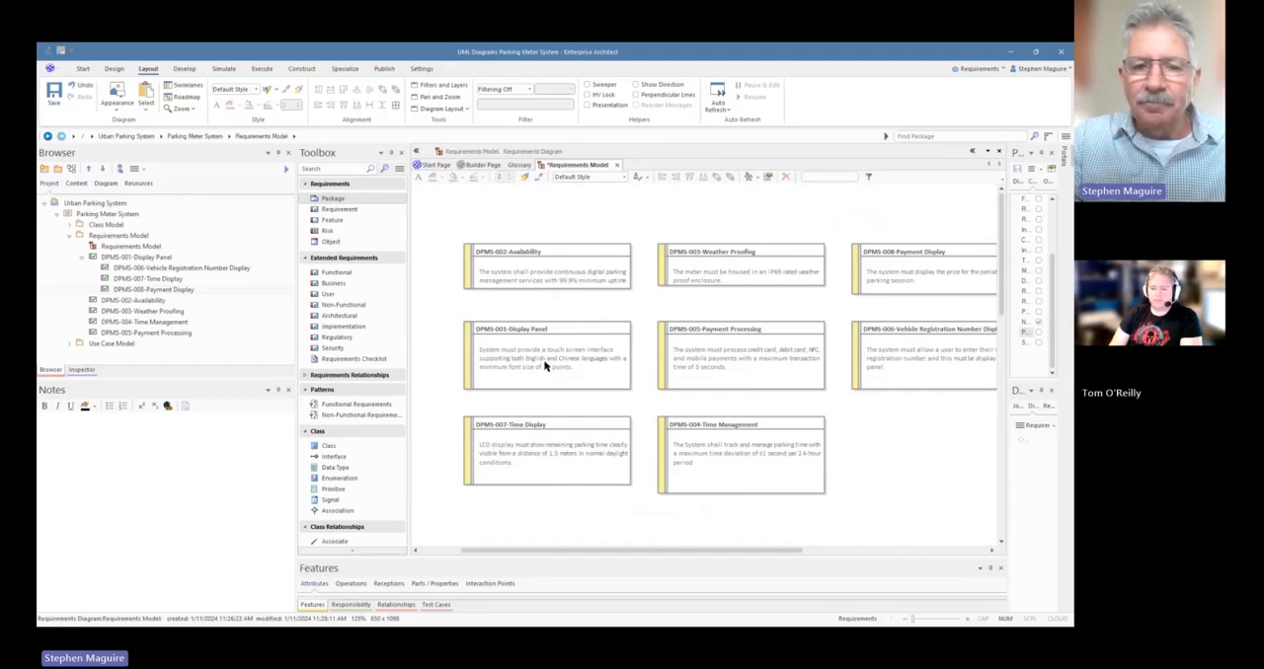
{"action": "left_click_drag", "start_coordinate": [534, 448], "coordinate": [919, 451]}
{"action": "left_click_drag", "start_coordinate": [524, 344], "coordinate": [521, 449]}
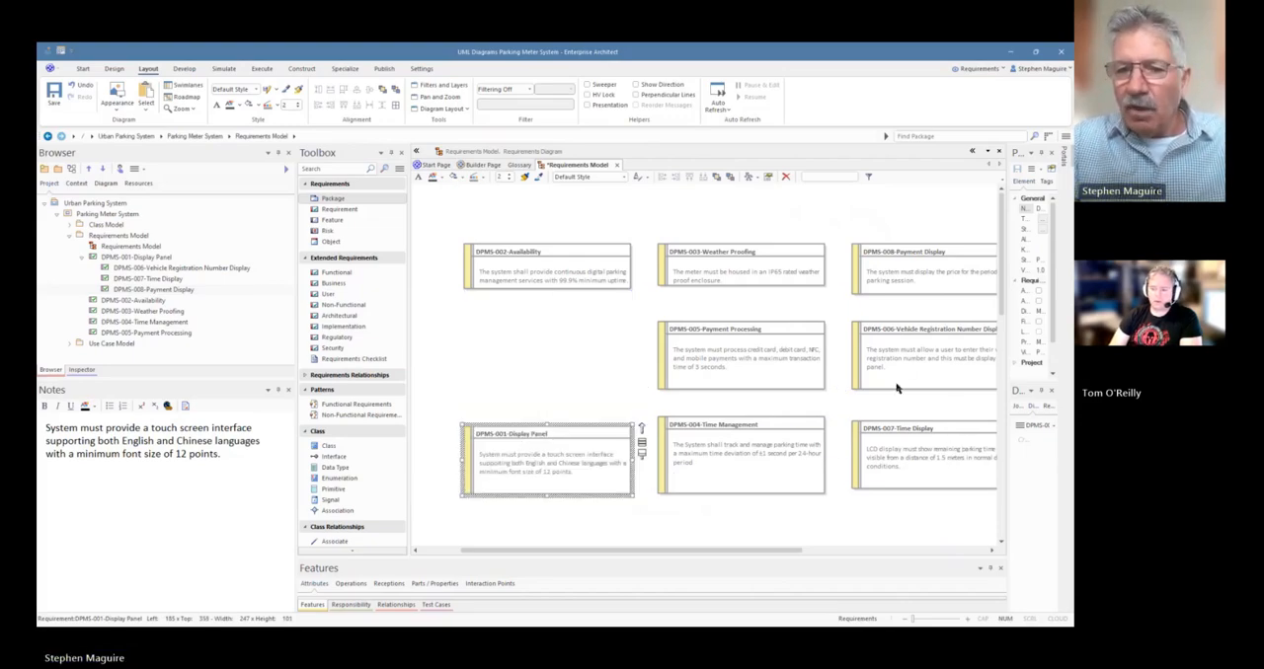
{"action": "left_click_drag", "start_coordinate": [758, 452], "coordinate": [562, 343]}
{"action": "left_click", "coordinate": [582, 447]}
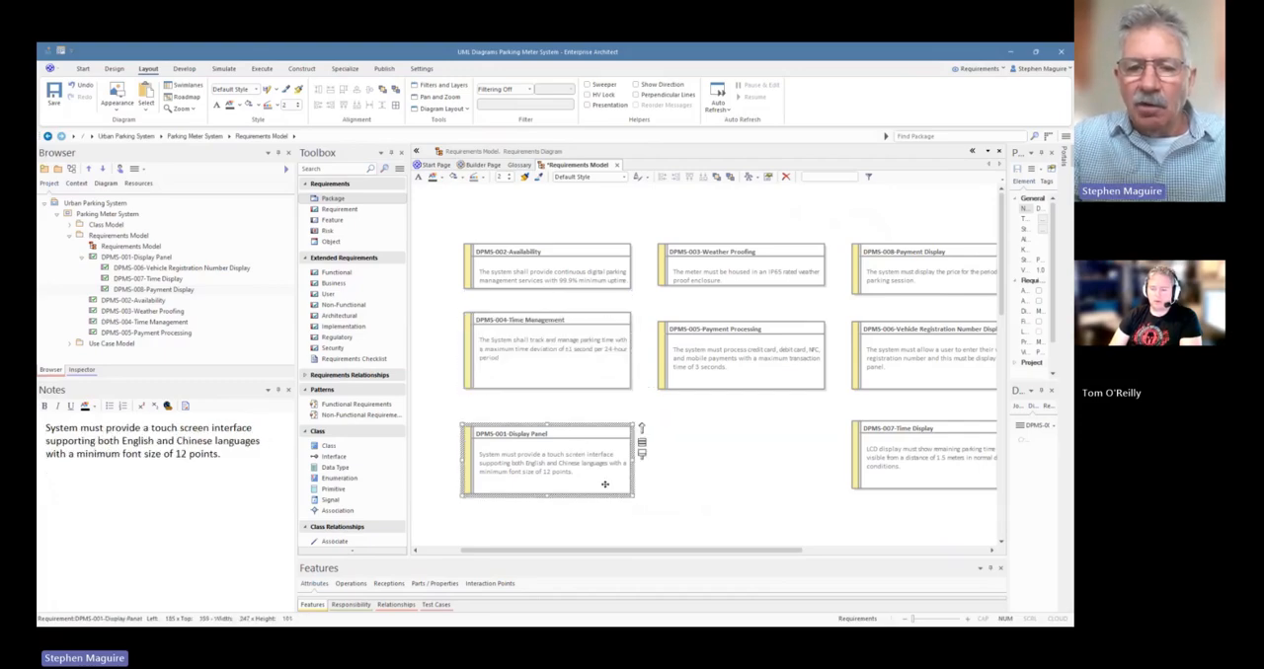
Stretch the DPMS-001-Display Panel requirement downward to a height of about 418 on the diagram
{"action": "left_click_drag", "start_coordinate": [546, 496], "coordinate": [551, 561]}
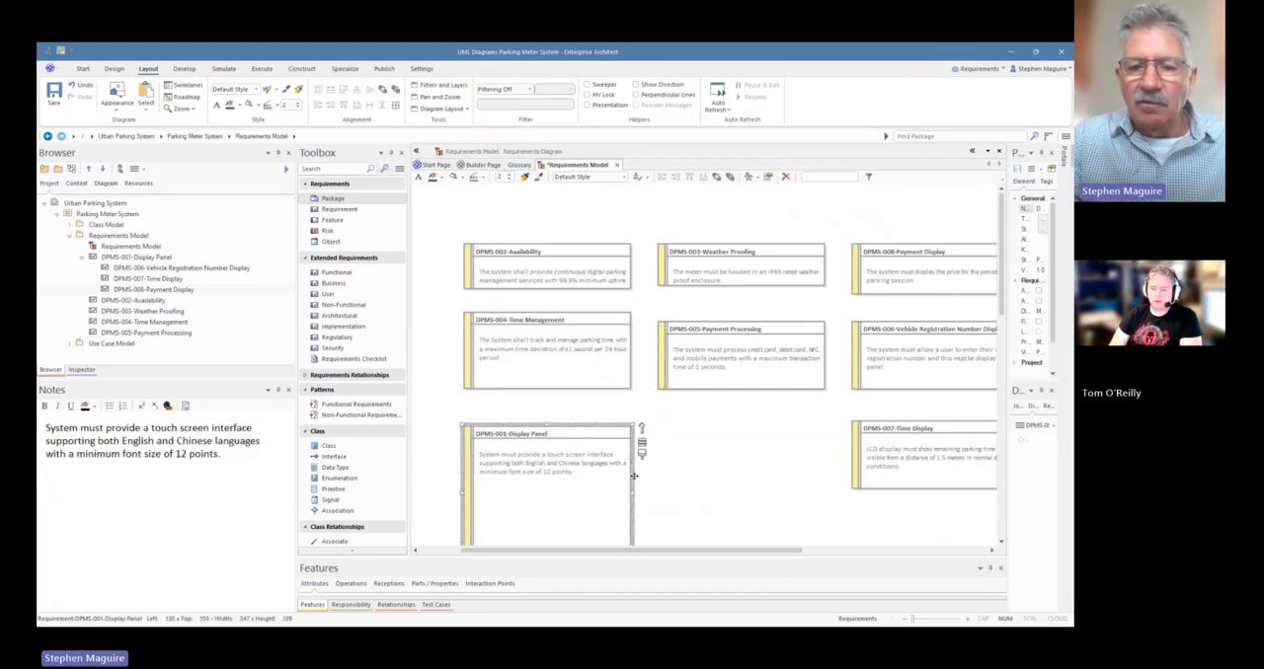
{"action": "scroll", "coordinate": [587, 445], "scroll_direction": "down", "scroll_amount": 2}
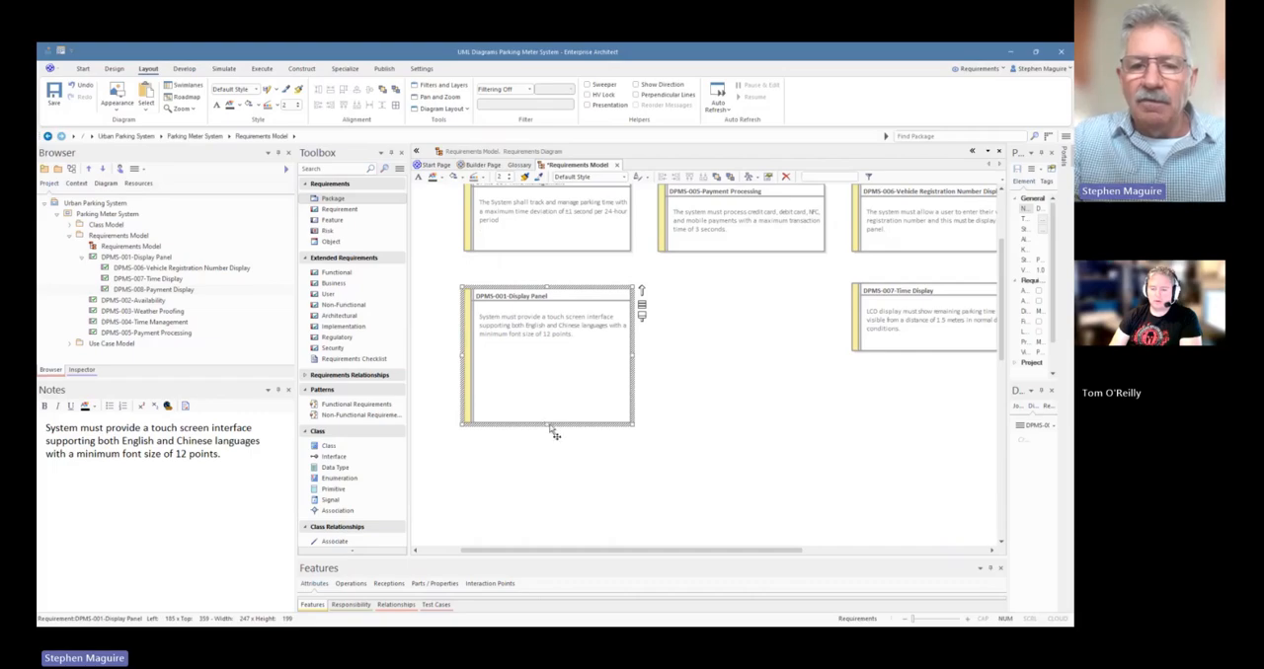
{"action": "left_click_drag", "start_coordinate": [546, 424], "coordinate": [546, 427]}
{"action": "left_click_drag", "start_coordinate": [544, 524], "coordinate": [542, 568]}
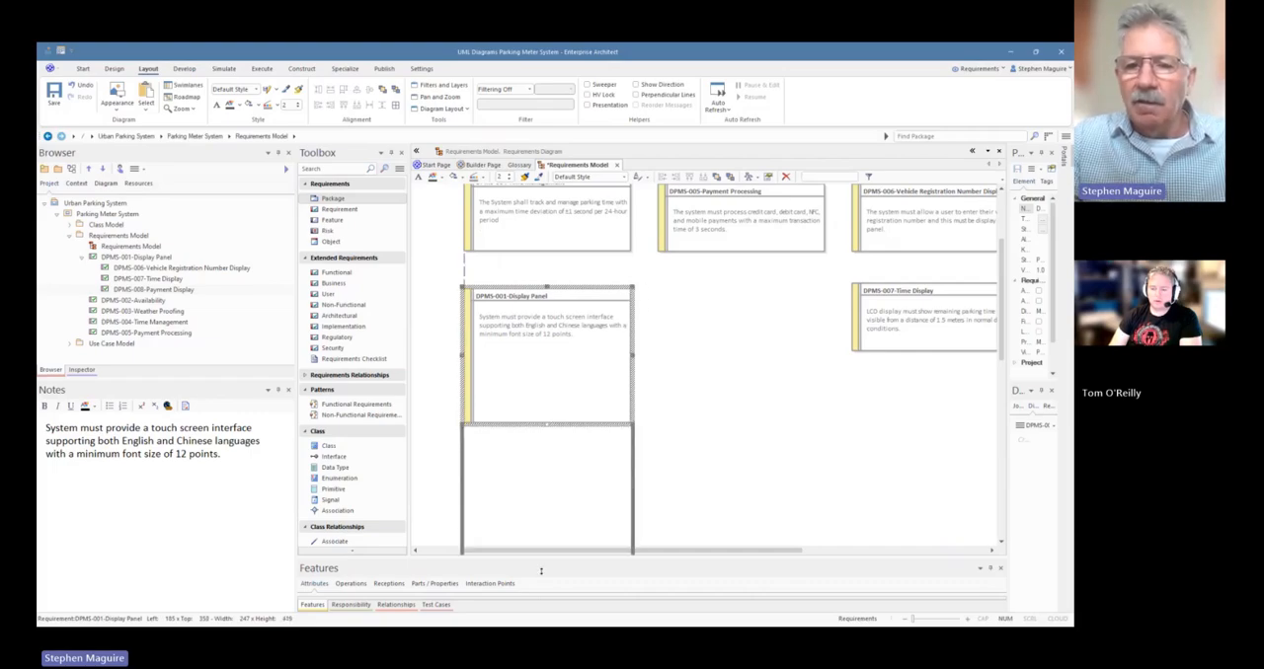
Place DPMS-007-Time Display inside DPMS-001-Display Panel just below its notes and narrow it to a width of 209
{"action": "left_click", "coordinate": [843, 356]}
{"action": "left_click_drag", "start_coordinate": [972, 296], "coordinate": [593, 371]}
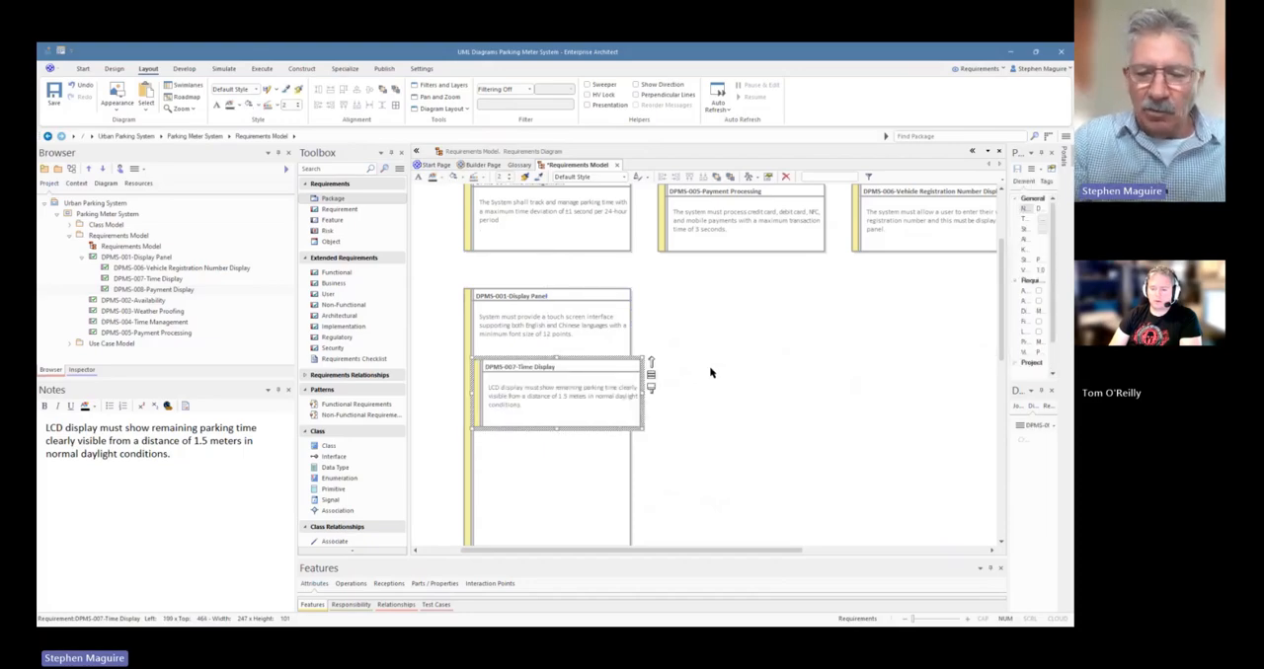
{"action": "key", "text": "ctrl+Left"}
{"action": "key", "text": "ctrl+Left"}
{"action": "key", "text": "ctrl+Left"}
{"action": "key", "text": "ctrl+Left"}
{"action": "key", "text": "ctrl+Left"}
{"action": "key", "text": "ctrl+Left"}
{"action": "key", "text": "ctrl+Left"}
{"action": "key", "text": "ctrl+Left"}
{"action": "key", "text": "ctrl+Left"}
{"action": "key", "text": "ctrl+Left"}
{"action": "key", "text": "ctrl+Left"}
{"action": "key", "text": "ctrl+Left"}
{"action": "key", "text": "ctrl+Left"}
{"action": "key", "text": "ctrl+Left"}
{"action": "key", "text": "ctrl+Left"}
{"action": "key", "text": "ctrl+Left"}
{"action": "key", "text": "ctrl+Left"}
{"action": "key", "text": "ctrl+Left"}
{"action": "key", "text": "ctrl+Left"}
{"action": "key", "text": "ctrl+Left"}
{"action": "key", "text": "ctrl+Left"}
{"action": "key", "text": "ctrl+Left"}
{"action": "key", "text": "ctrl+Left"}
{"action": "key", "text": "ctrl+Left"}
{"action": "key", "text": "ctrl+Left"}
{"action": "key", "text": "ctrl+Left"}
{"action": "key", "text": "ctrl+Left"}
{"action": "key", "text": "ctrl+Left"}
{"action": "key", "text": "ctrl+Left"}
{"action": "key", "text": "ctrl+Left"}
{"action": "key", "text": "ctrl+Left"}
{"action": "key", "text": "ctrl+Left"}
{"action": "key", "text": "ctrl+Left"}
{"action": "key", "text": "ctrl+Left"}
{"action": "key", "text": "ctrl+Left"}
{"action": "key", "text": "ctrl+Left"}
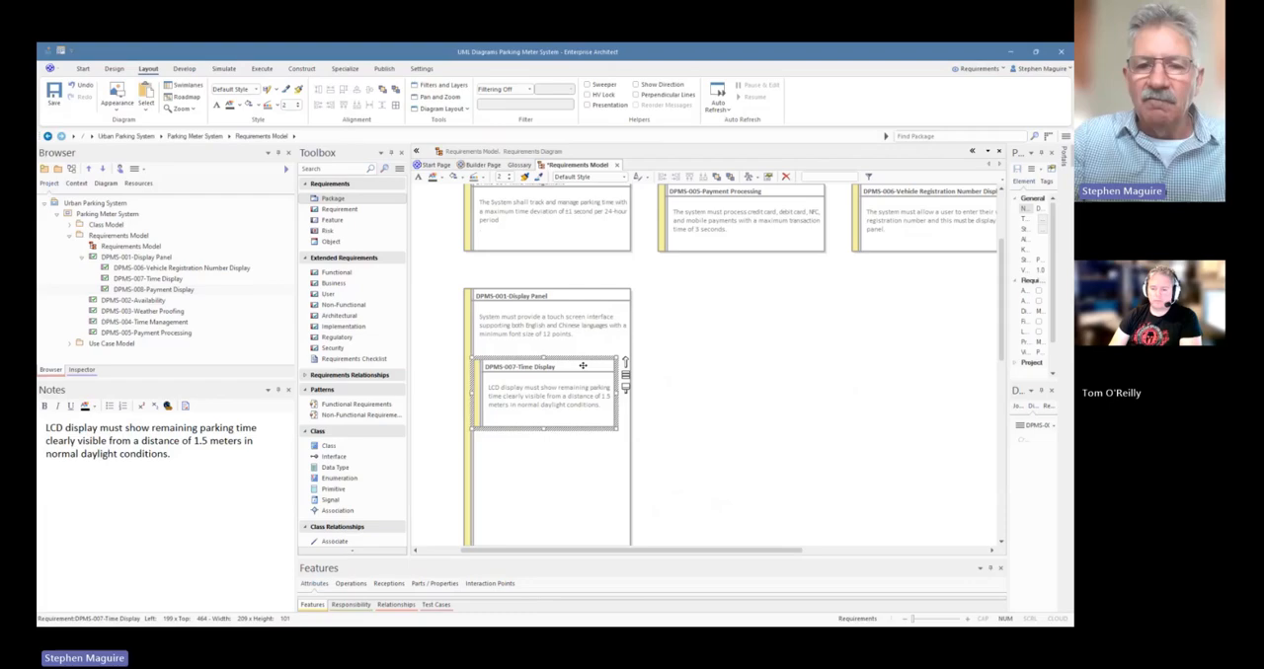
{"action": "left_click_drag", "start_coordinate": [589, 389], "coordinate": [588, 345]}
Move DPMS-008-Payment Display and DPMS-006-Vehicle Registration Number Display together into DPMS-001-Display Panel below DPMS-007-Time Display
{"action": "scroll", "coordinate": [759, 312], "scroll_direction": "up", "scroll_amount": 3}
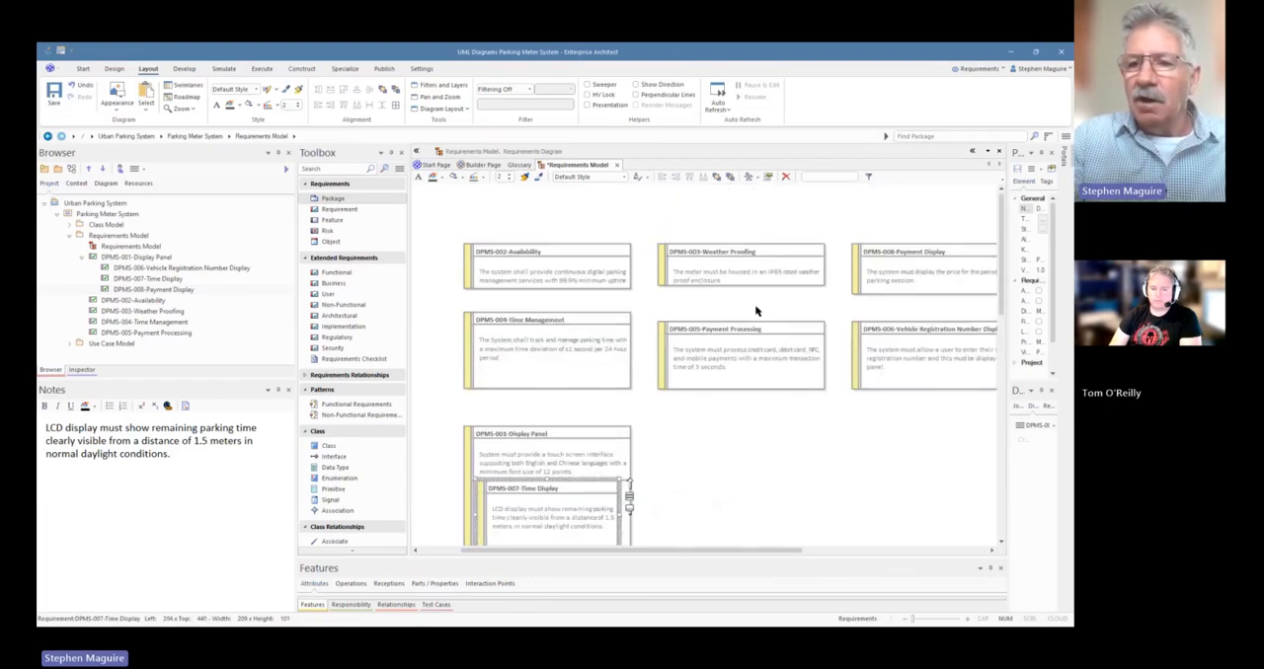
{"action": "left_click", "coordinate": [925, 257]}
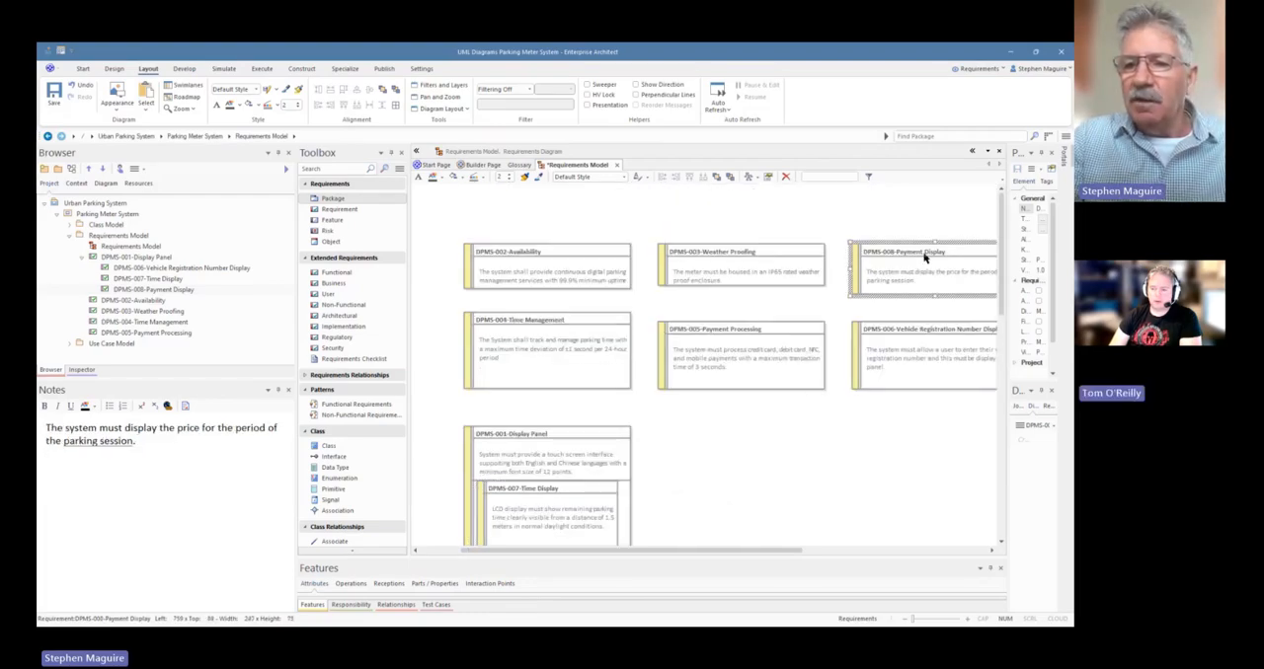
{"action": "left_click", "coordinate": [921, 330]}
{"action": "left_click_drag", "start_coordinate": [914, 291], "coordinate": [726, 540]}
{"action": "scroll", "coordinate": [751, 463], "scroll_direction": "down", "scroll_amount": 6}
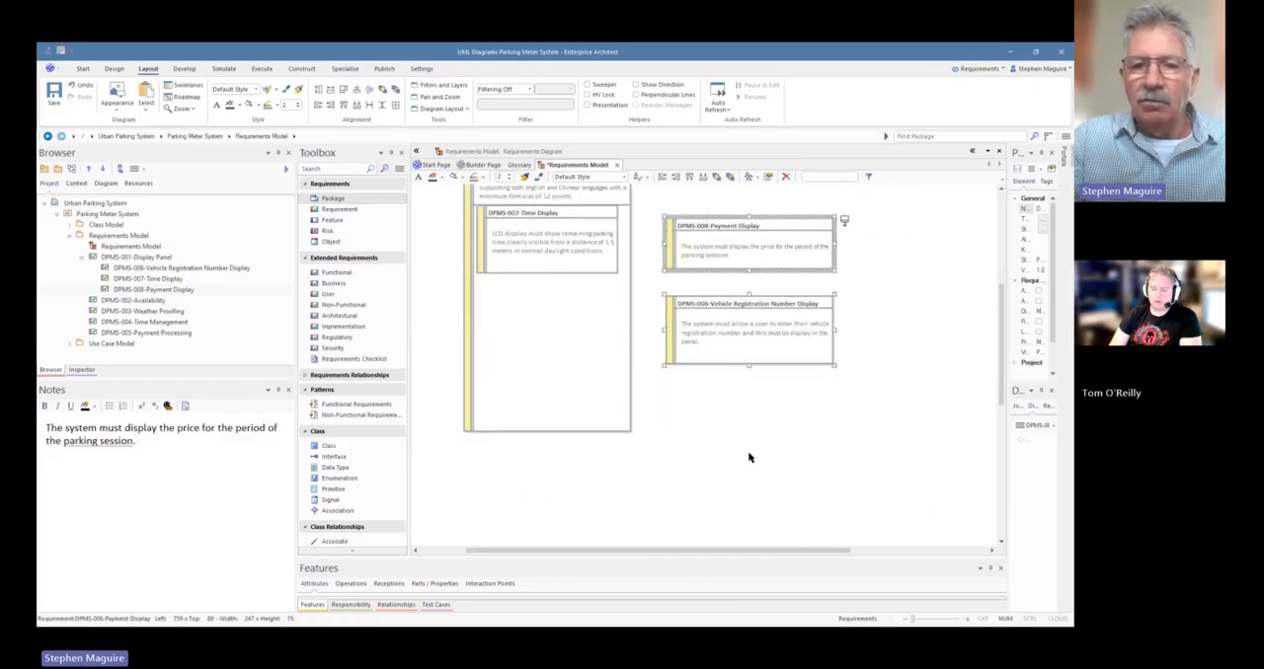
{"action": "left_click_drag", "start_coordinate": [728, 246], "coordinate": [539, 314]}
{"action": "scroll", "coordinate": [917, 275], "scroll_direction": "down", "scroll_amount": 2}
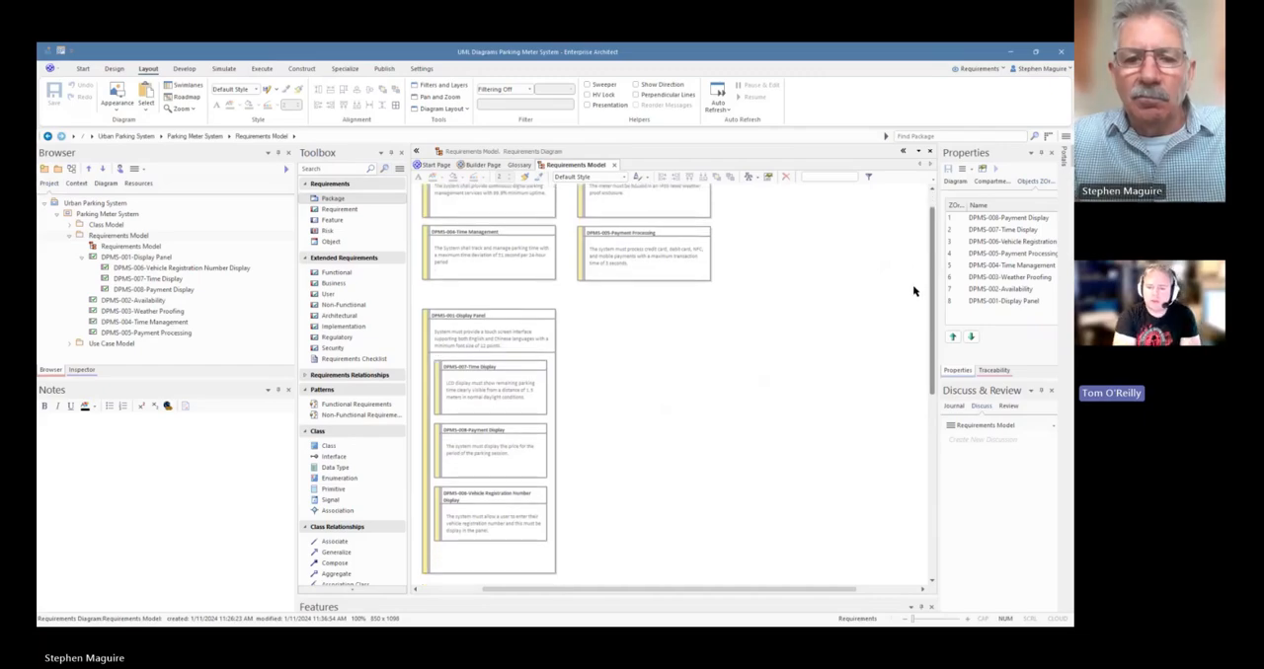
Enlarge DPMS-001-Display Panel to a height of about 541 and widen it beyond its nested requirements
{"action": "scroll", "coordinate": [913, 297], "scroll_direction": "up", "scroll_amount": 2}
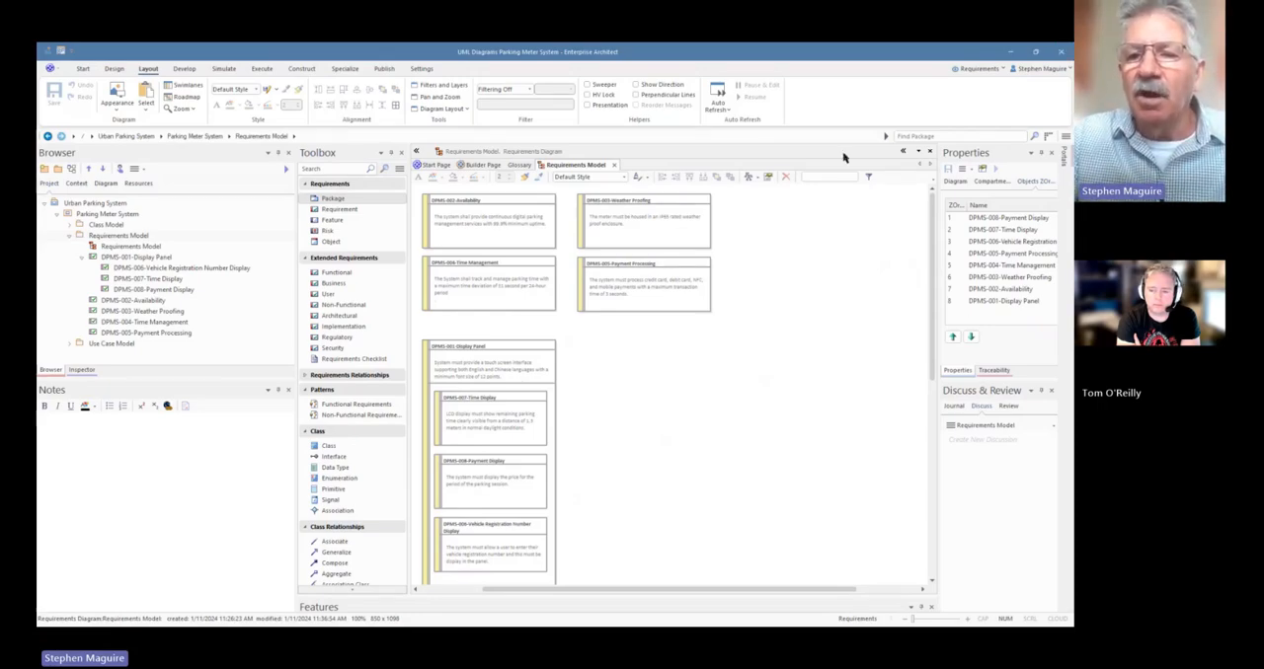
{"action": "left_click_drag", "start_coordinate": [932, 230], "coordinate": [928, 280]}
{"action": "left_click", "coordinate": [469, 506]}
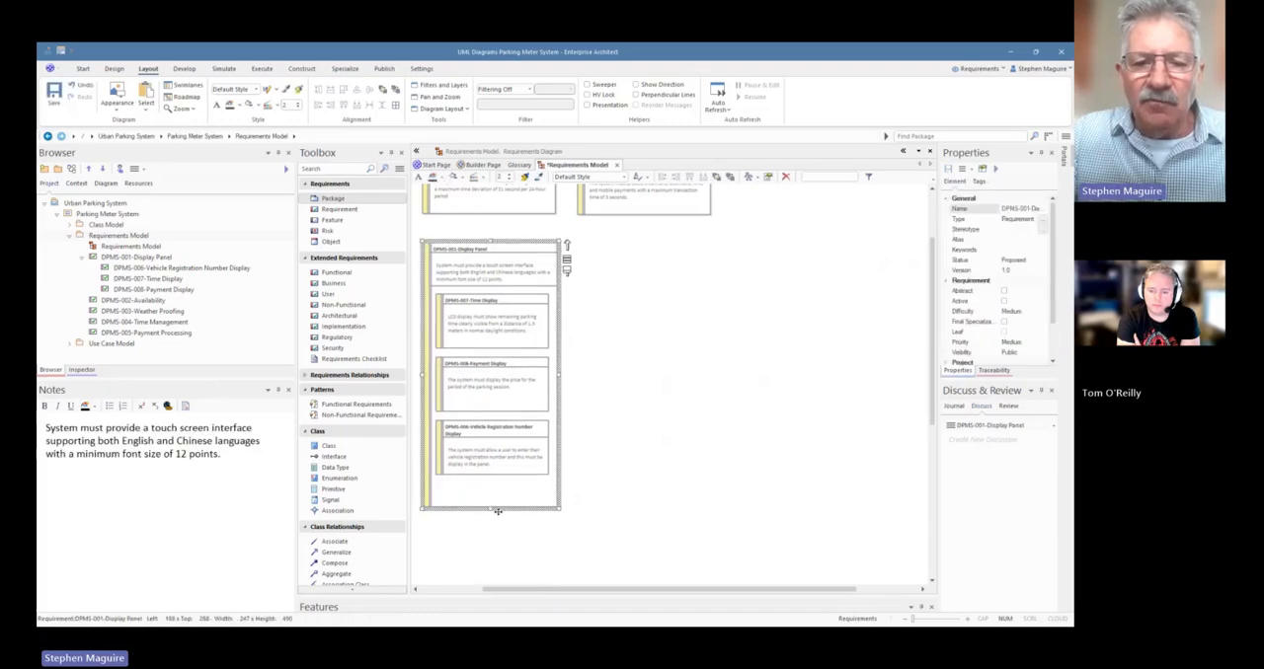
{"action": "left_click_drag", "start_coordinate": [491, 509], "coordinate": [489, 550]}
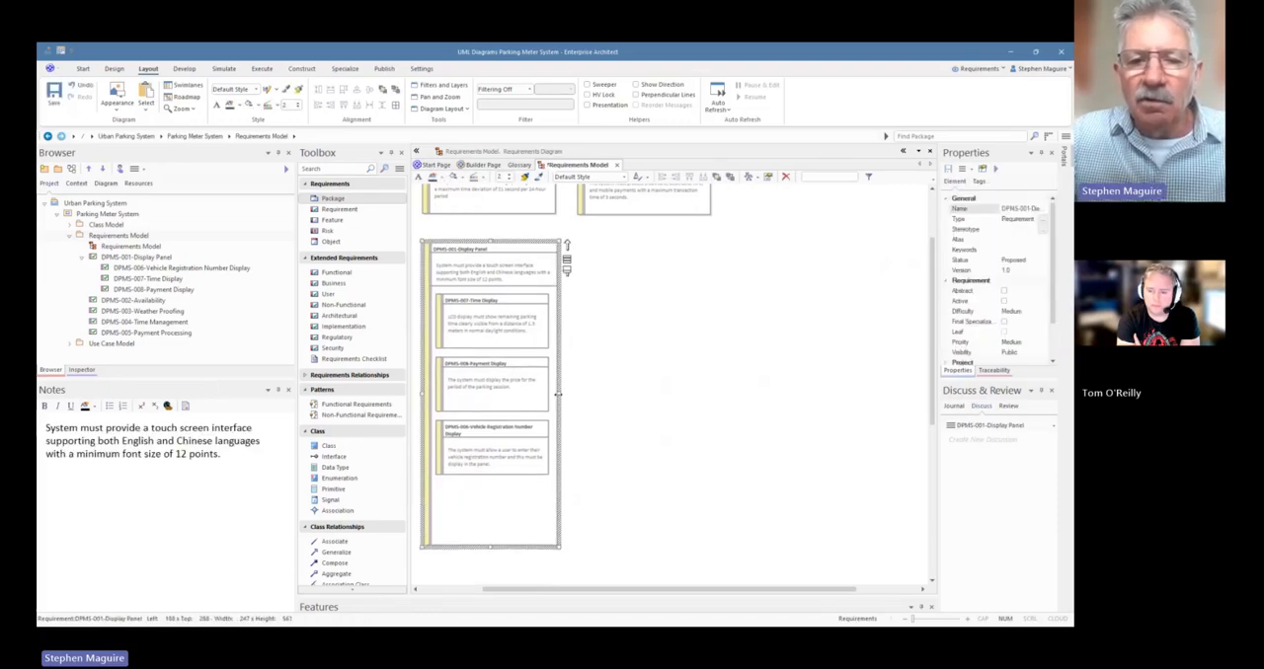
{"action": "left_click_drag", "start_coordinate": [558, 394], "coordinate": [602, 394]}
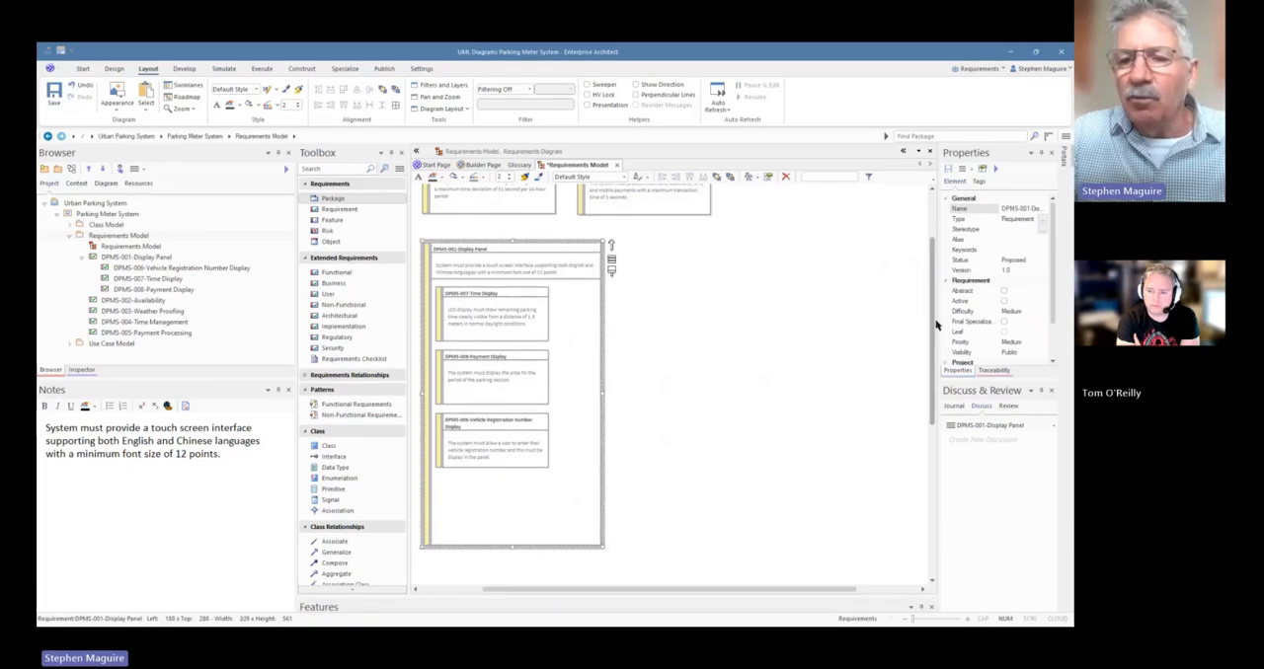
Nest DPMS-003-Weather Proofing inside DPMS-001-Display Panel, below DPMS-006-Vehicle Registration Number Display
{"action": "scroll", "coordinate": [937, 325], "scroll_direction": "up", "scroll_amount": 2}
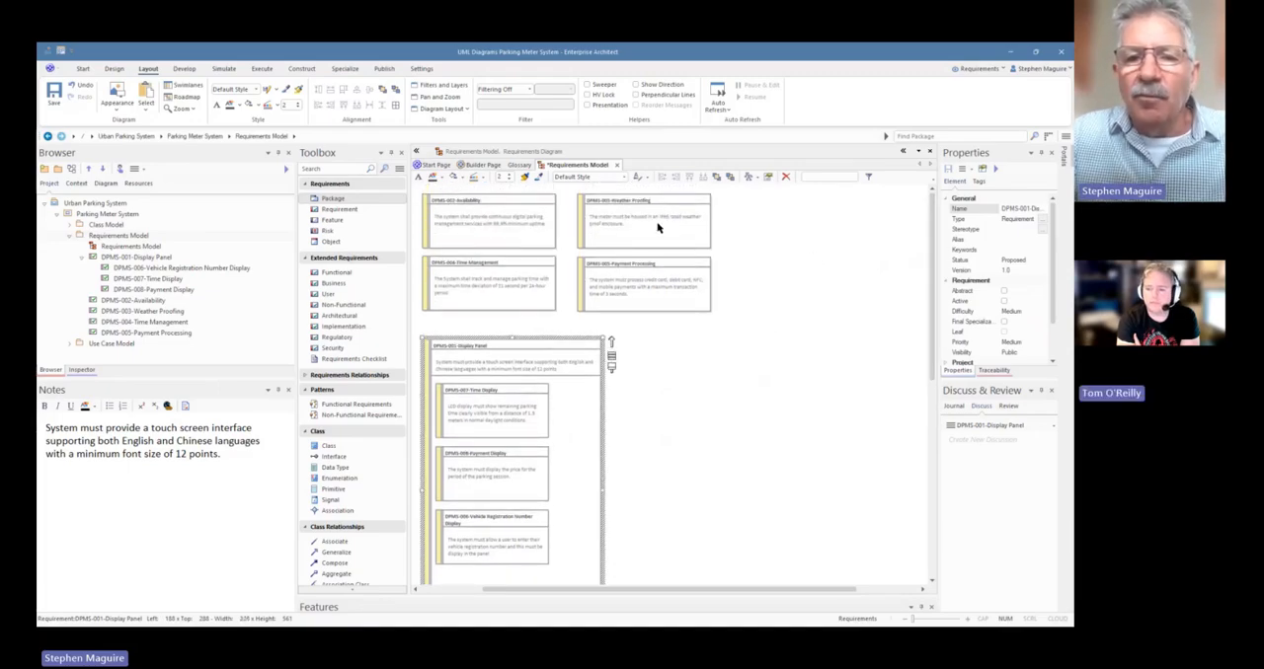
{"action": "left_click_drag", "start_coordinate": [659, 226], "coordinate": [736, 475]}
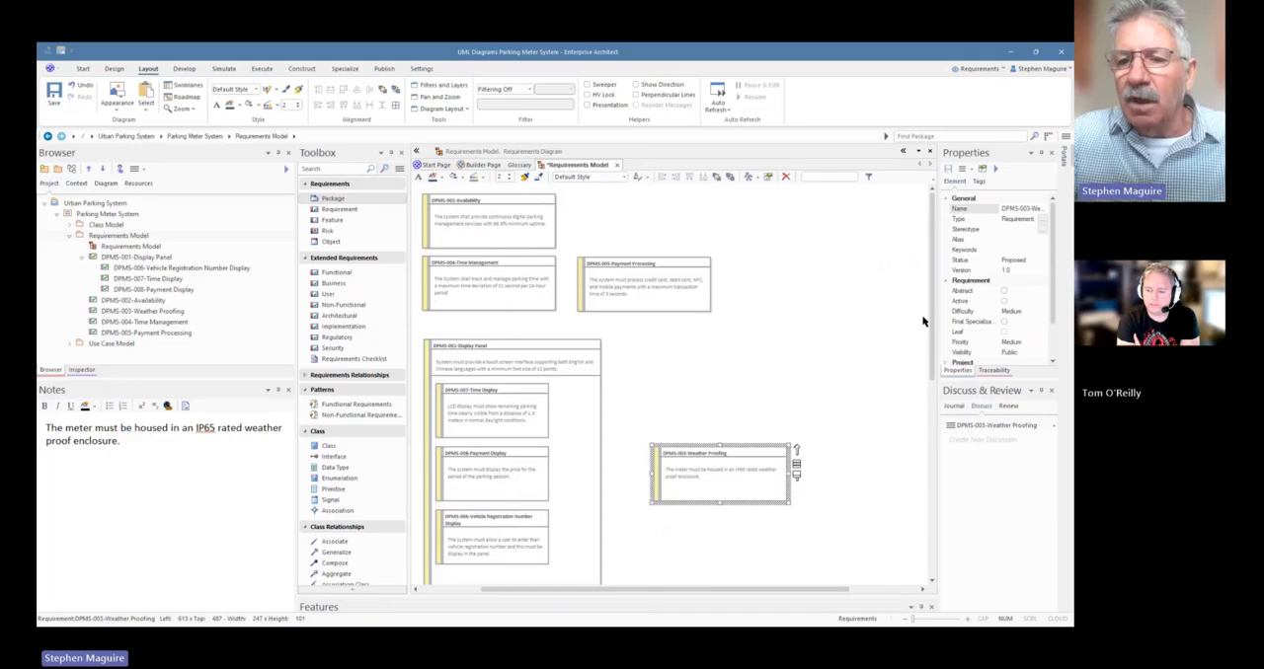
{"action": "left_click_drag", "start_coordinate": [924, 320], "coordinate": [923, 386]}
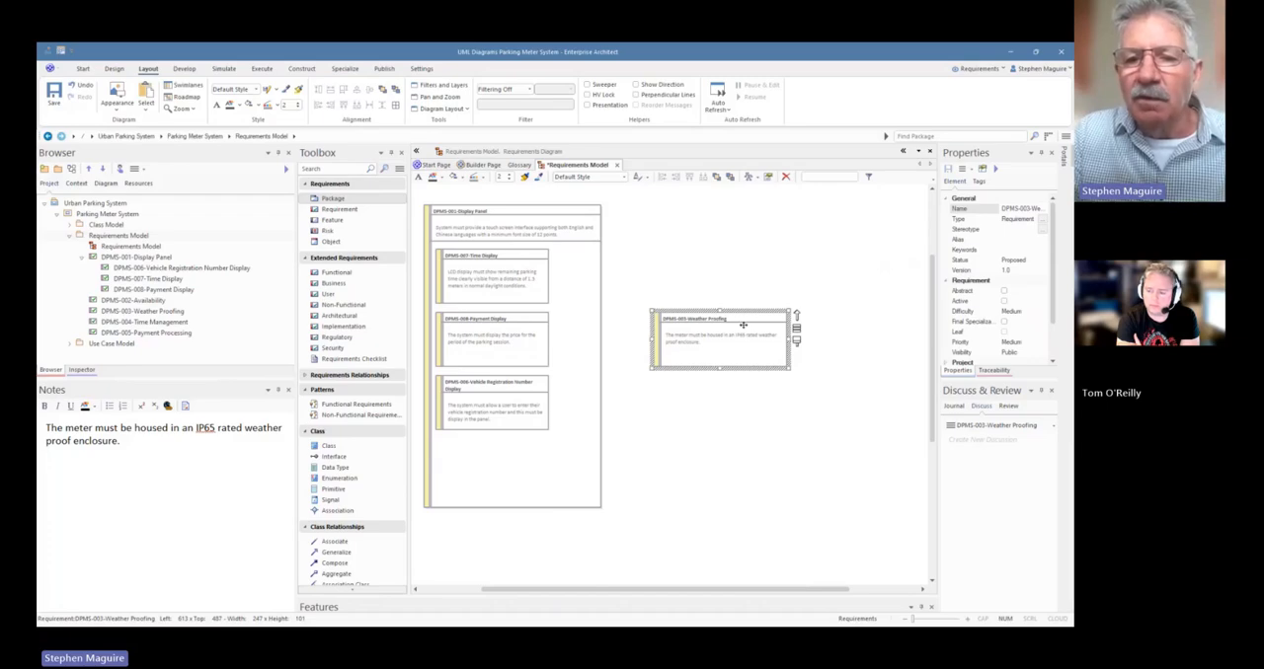
{"action": "left_click_drag", "start_coordinate": [742, 325], "coordinate": [530, 456]}
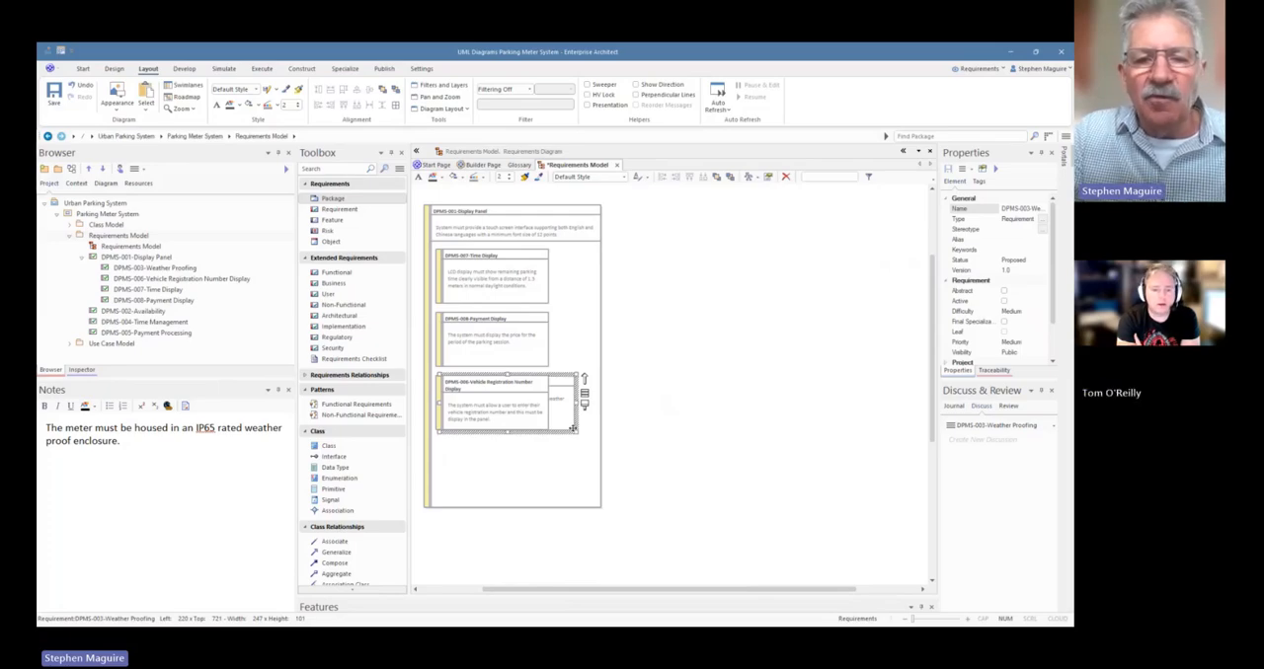
{"action": "left_click", "coordinate": [612, 441]}
{"action": "left_click_drag", "start_coordinate": [570, 418], "coordinate": [573, 481]}
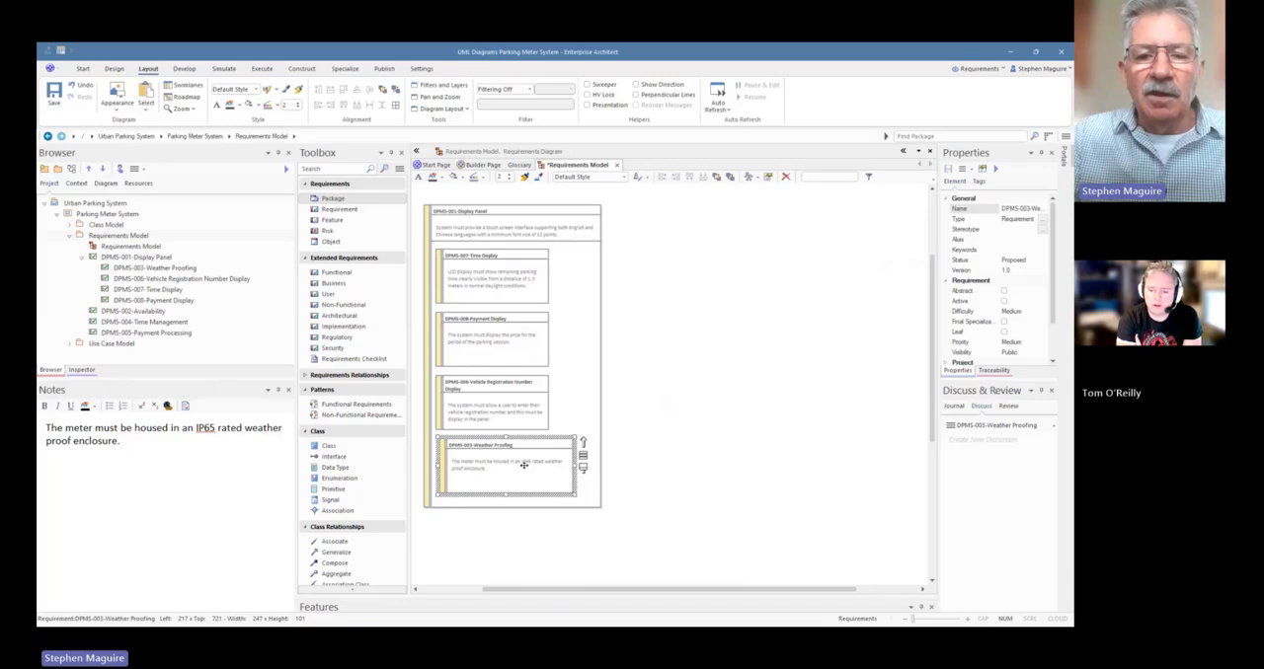
Move DPMS-003-Weather Proofing back out of DPMS-001-Display Panel and undo the last moves on the diagram
{"action": "left_click_drag", "start_coordinate": [523, 465], "coordinate": [736, 389]}
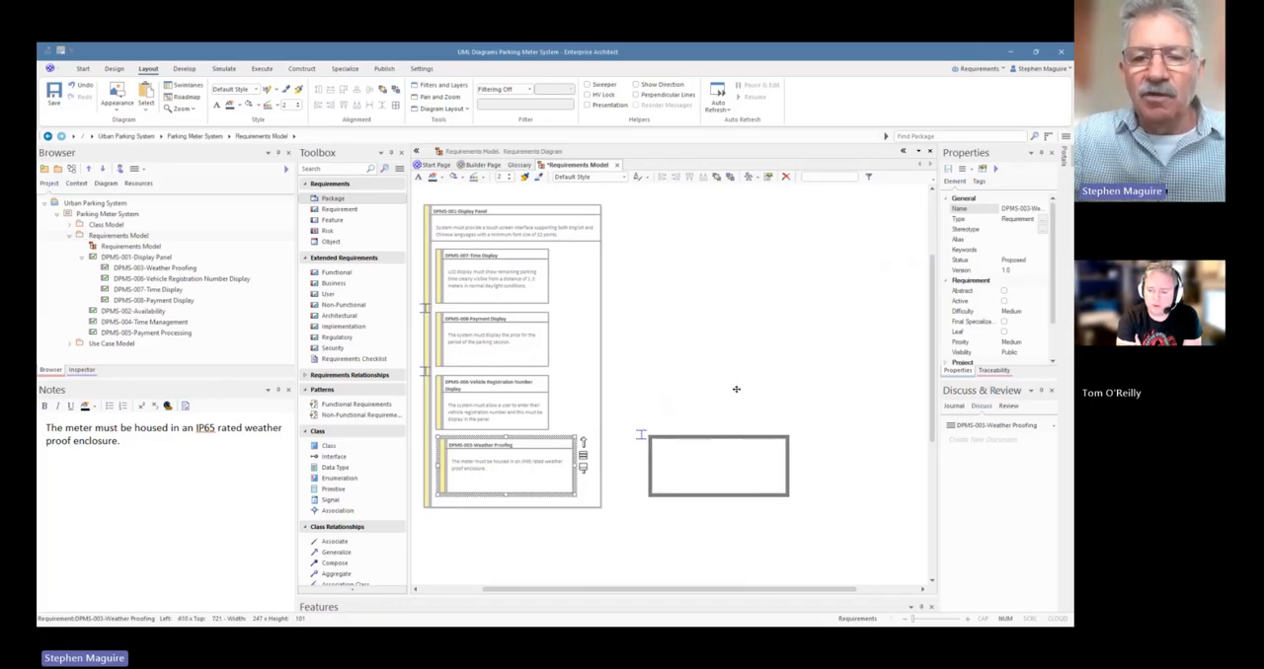
{"action": "left_click_drag", "start_coordinate": [736, 389], "coordinate": [735, 390]}
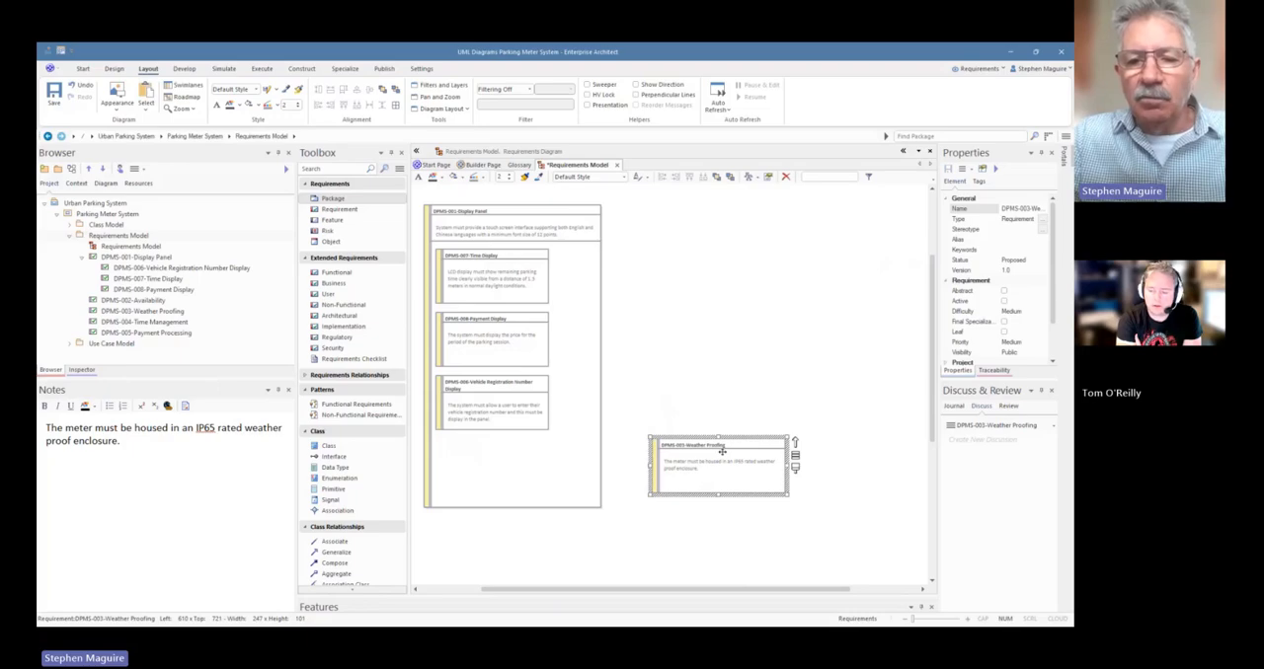
{"action": "left_click", "coordinate": [775, 378]}
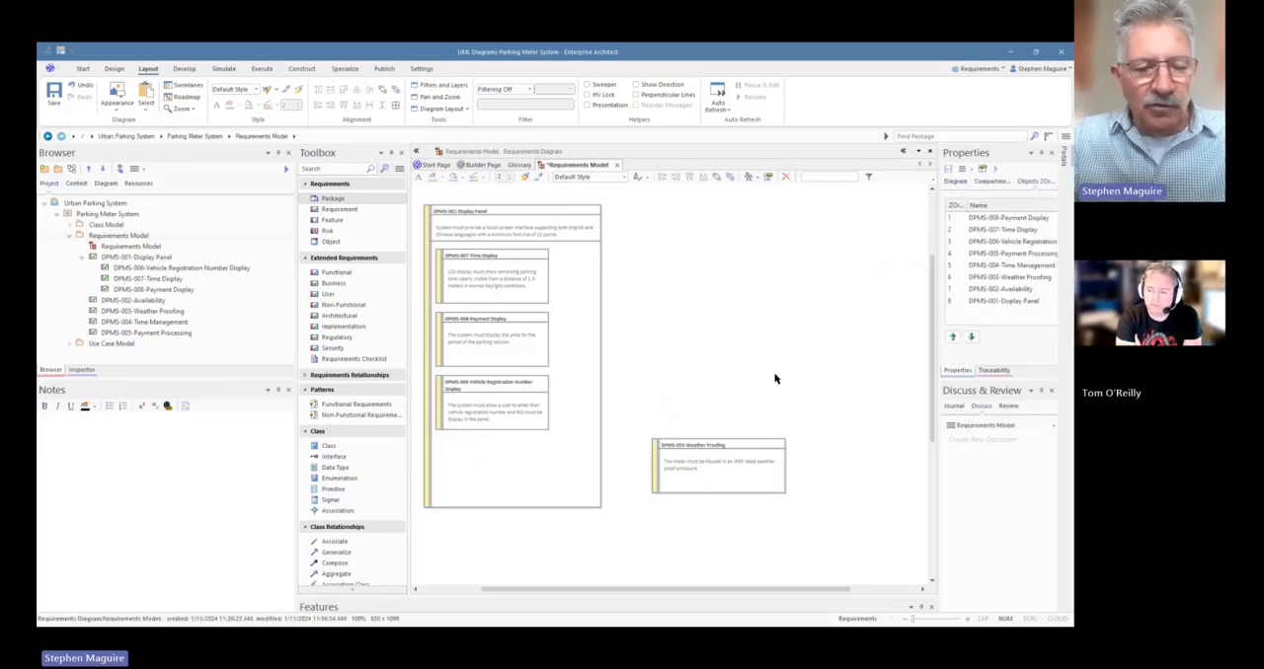
{"action": "key", "text": "ctrl+z"}
{"action": "key", "text": "ctrl+z"}
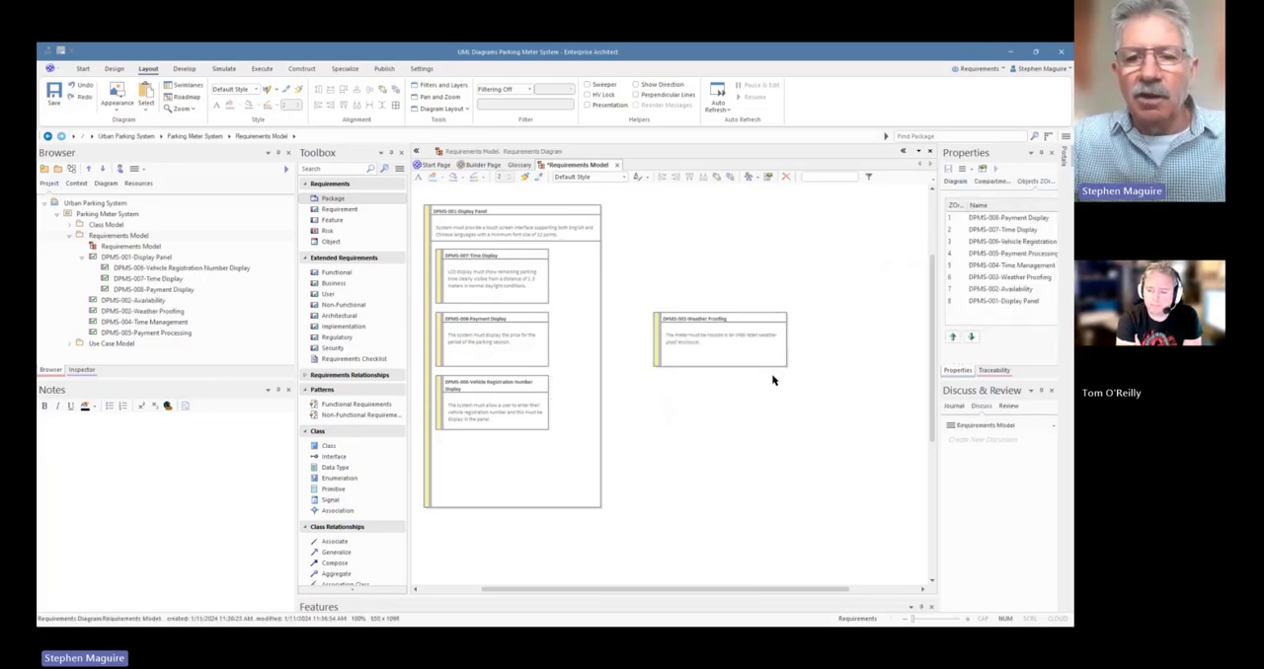
{"action": "key", "text": "ctrl+z"}
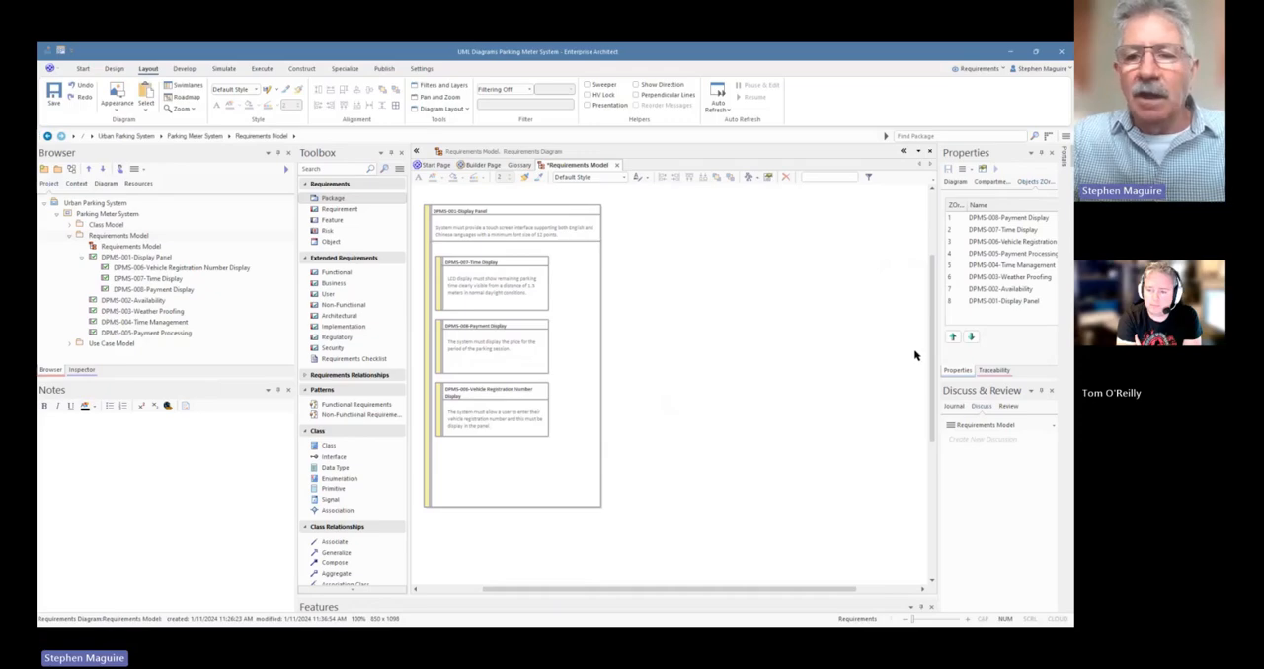
Switch the Requirements Model diagram to List View, saving the diagram
{"action": "left_click_drag", "start_coordinate": [929, 356], "coordinate": [926, 277]}
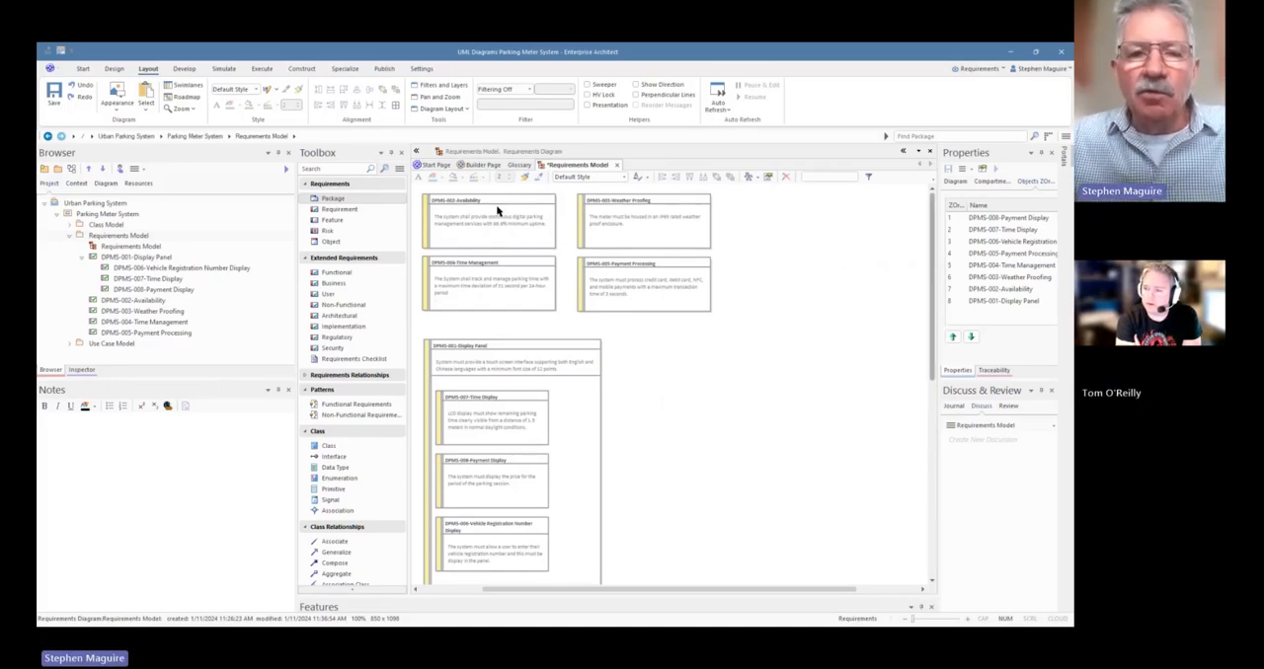
{"action": "right_click", "coordinate": [667, 344]}
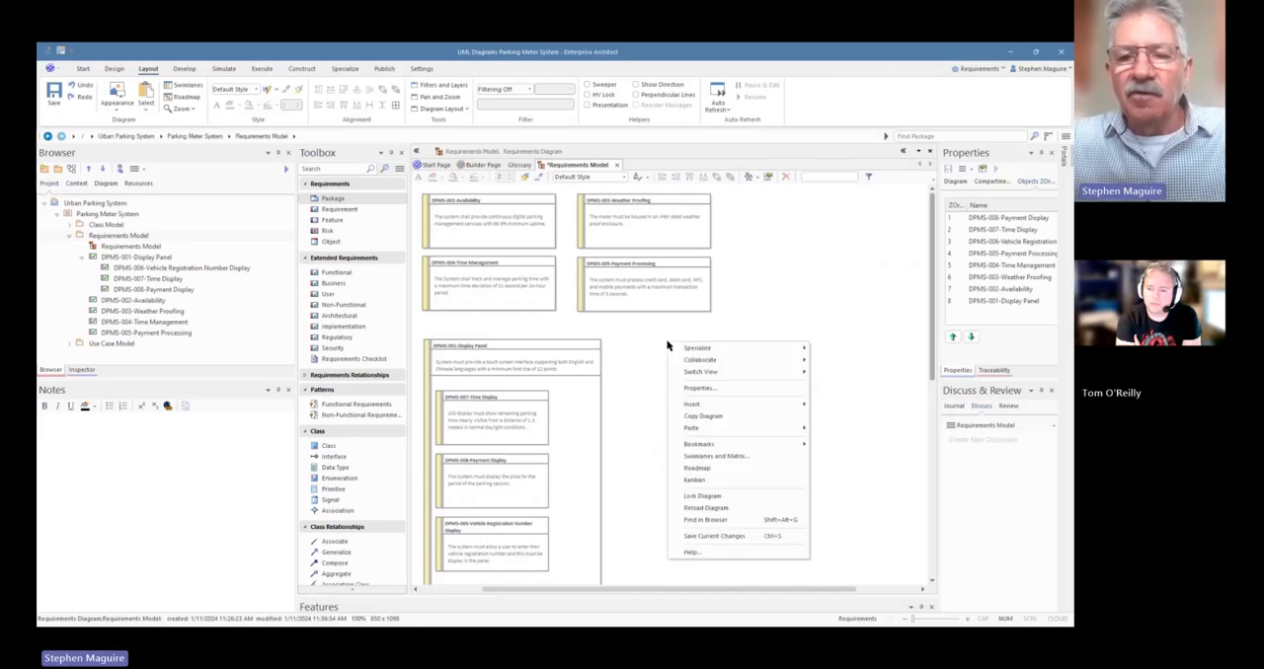
{"action": "mouse_move", "coordinate": [716, 375]}
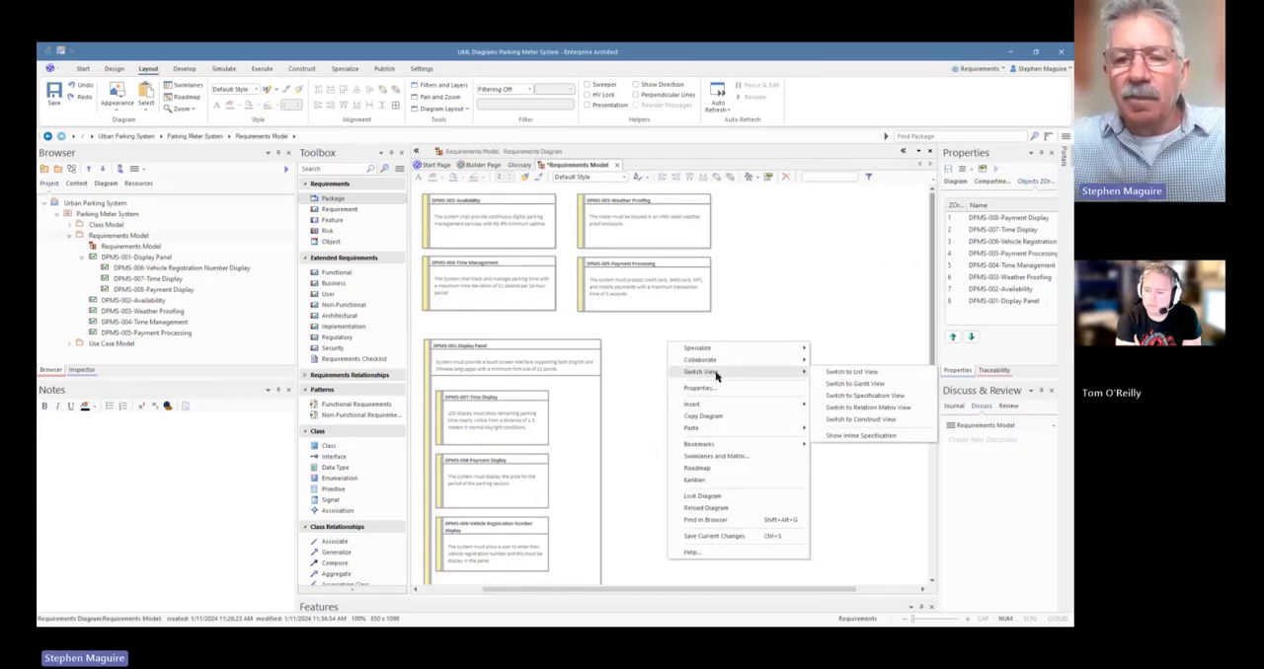
{"action": "left_click", "coordinate": [734, 305]}
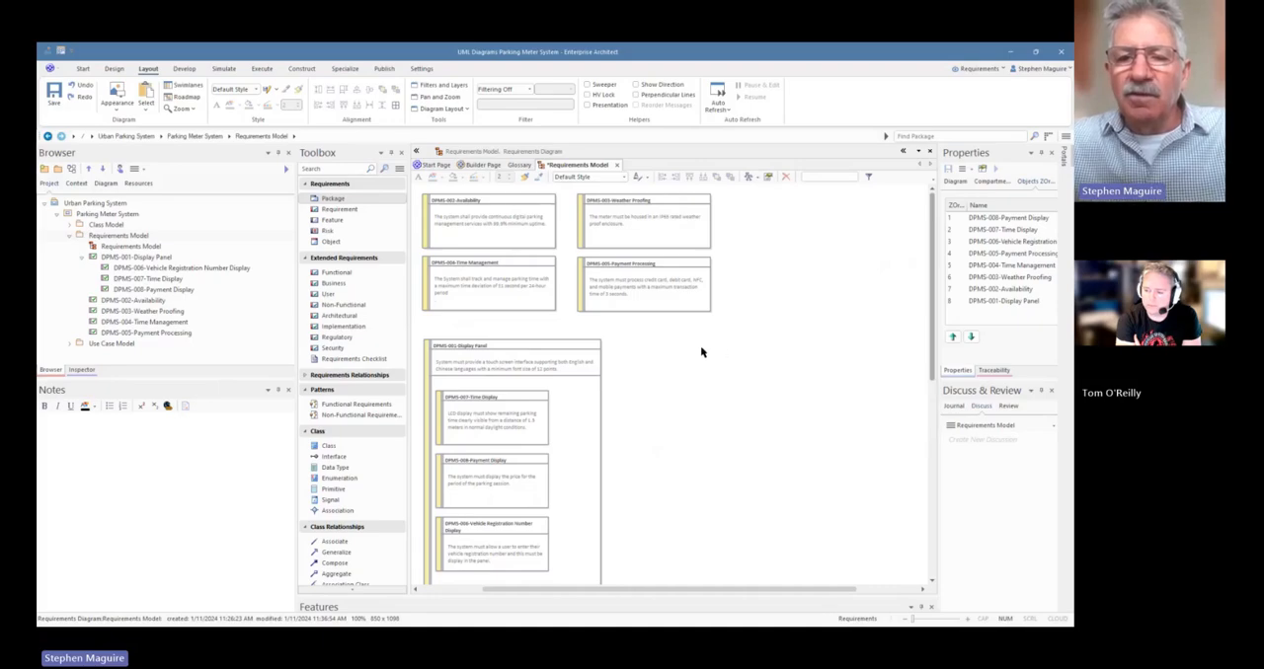
{"action": "right_click", "coordinate": [670, 351]}
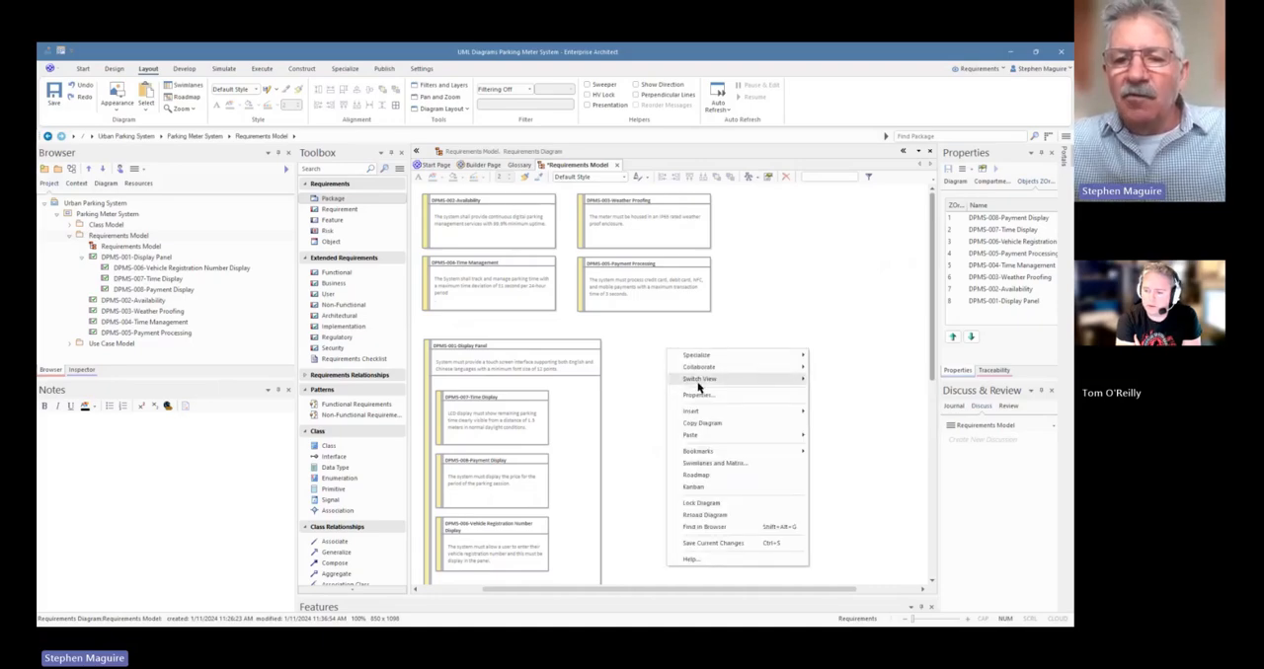
{"action": "mouse_move", "coordinate": [791, 378]}
{"action": "left_click", "coordinate": [840, 379]}
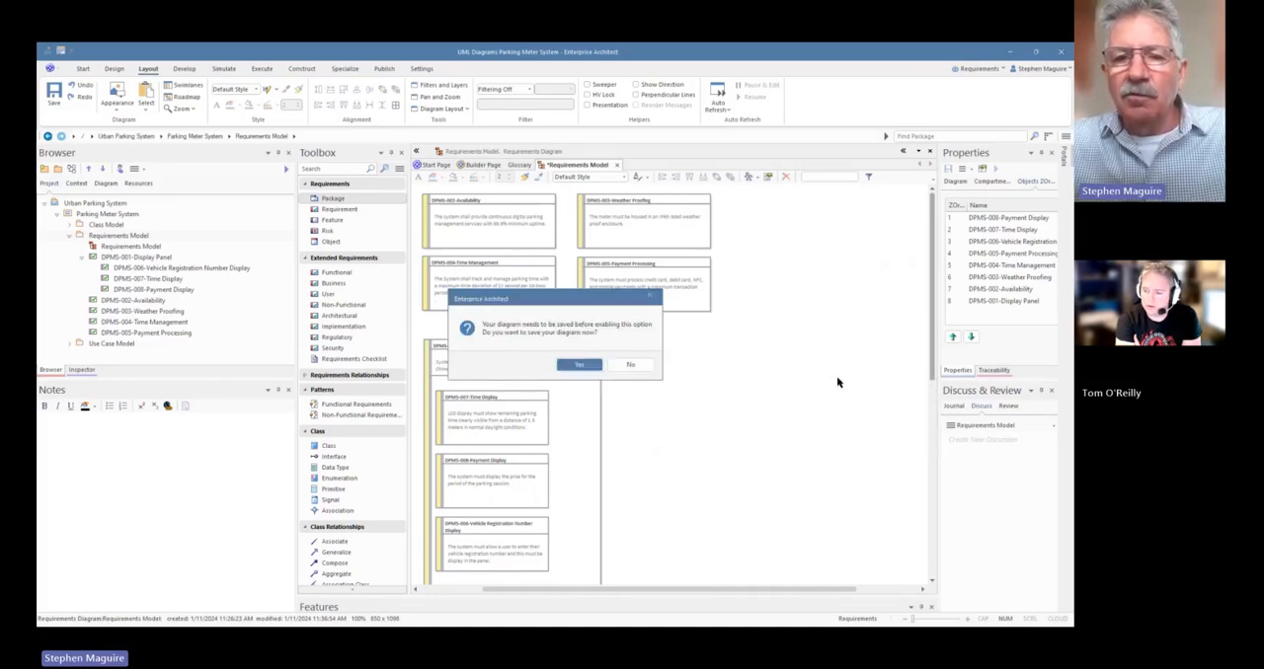
{"action": "left_click", "coordinate": [578, 364]}
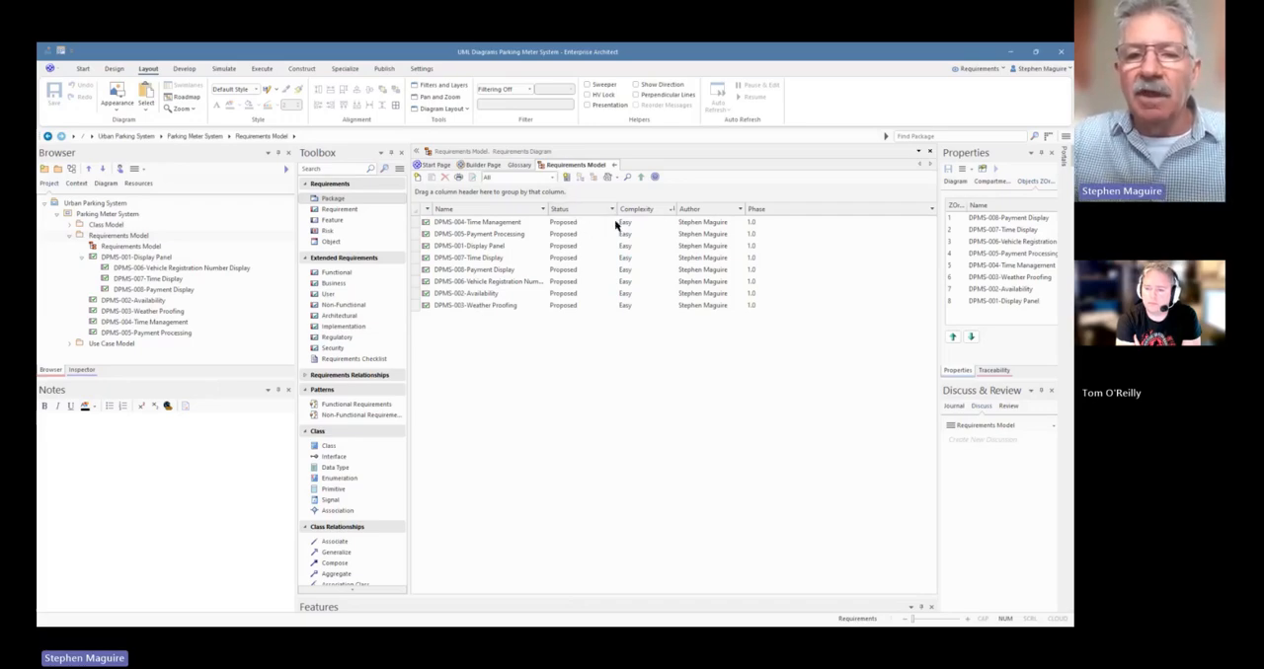
Set the status of DPMS-004-Time Management to Approved in the requirements list
{"action": "left_click", "coordinate": [596, 223]}
{"action": "left_click", "coordinate": [610, 223]}
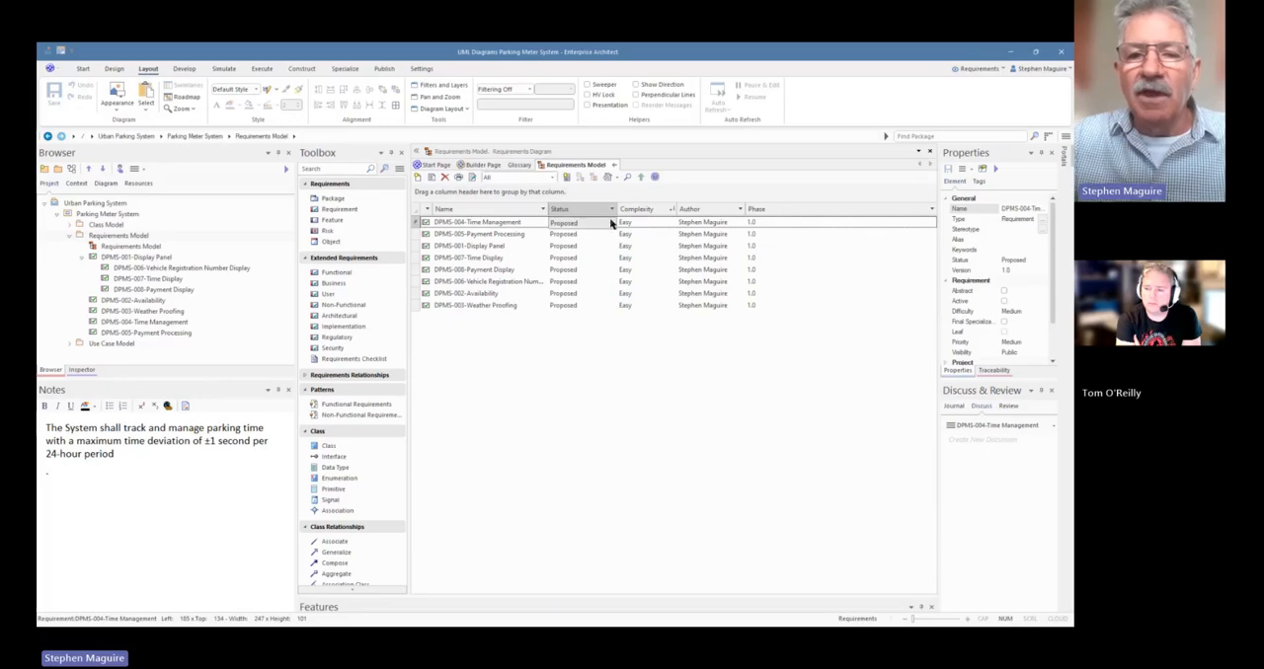
{"action": "left_click", "coordinate": [611, 223]}
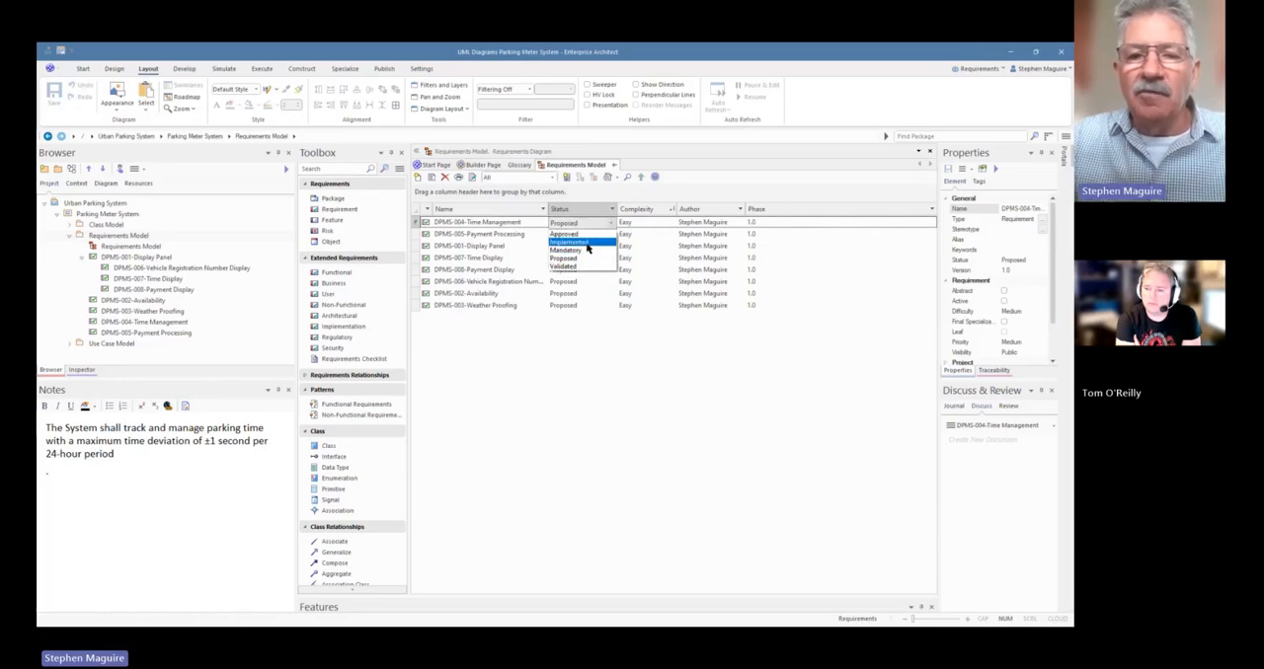
{"action": "left_click", "coordinate": [578, 234]}
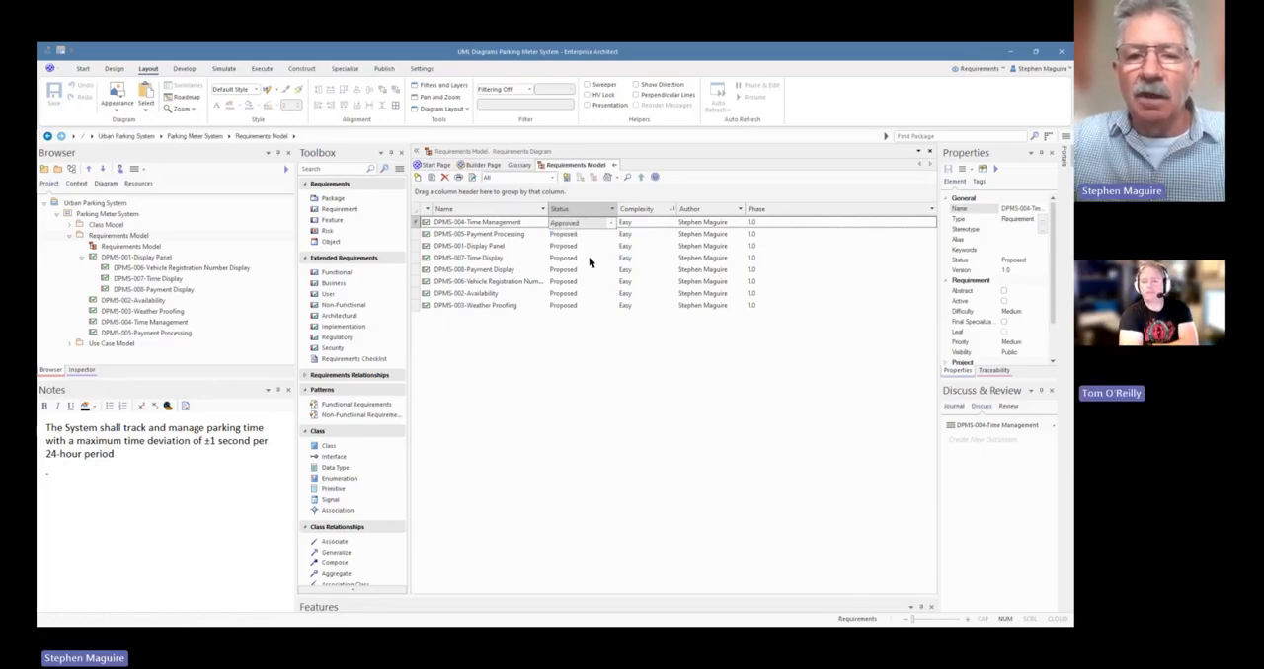
Set the status of DPMS-007-Time Display to Validated in the requirements list
{"action": "left_click", "coordinate": [590, 259]}
{"action": "left_click", "coordinate": [609, 259]}
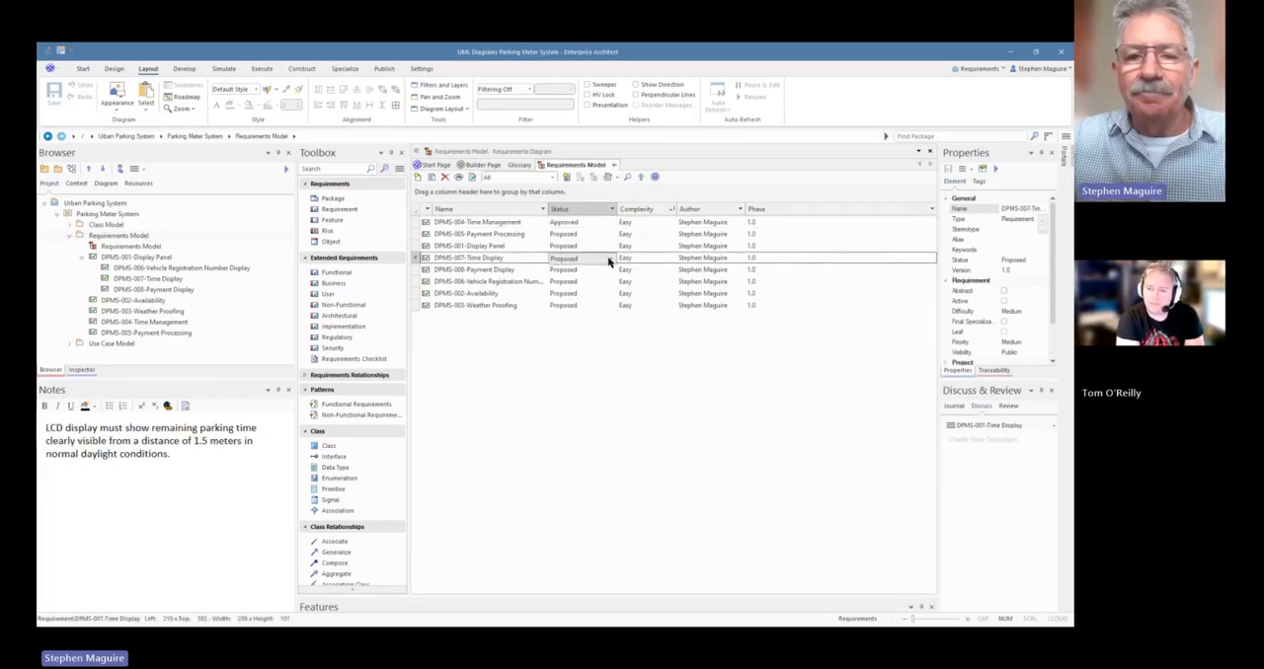
{"action": "left_click", "coordinate": [611, 259]}
{"action": "left_click", "coordinate": [571, 304]}
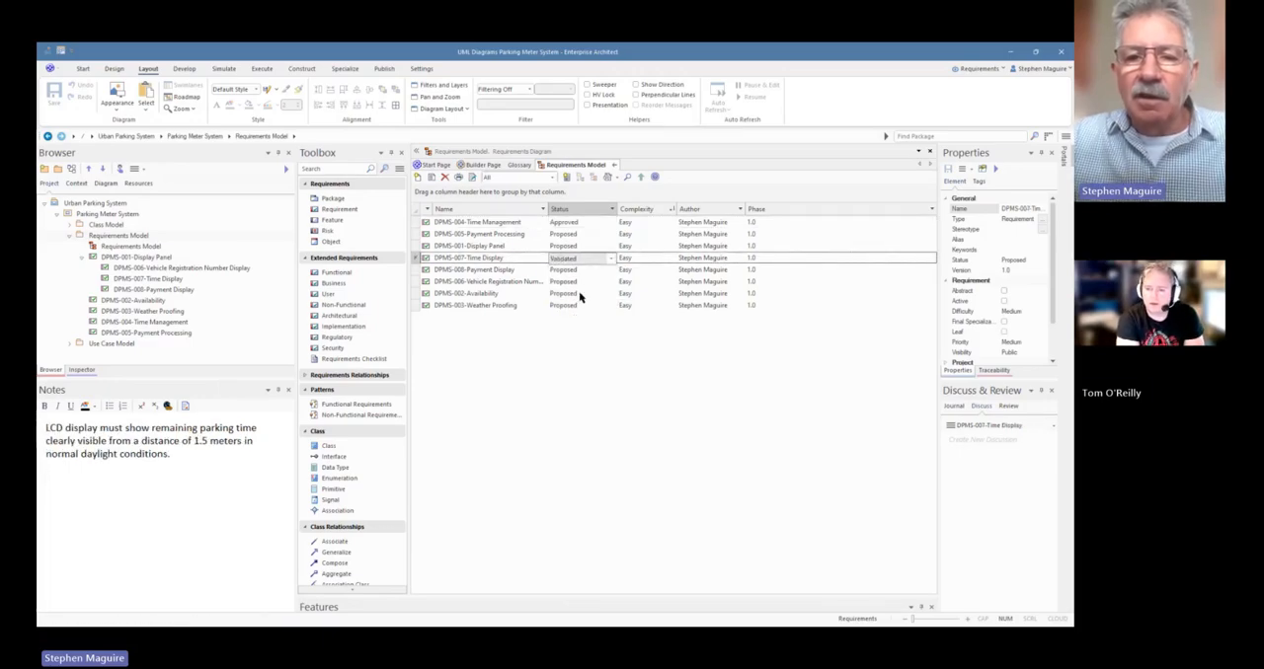
Set the status of DPMS-006-Vehicle Registration Number Display to Implemented in the requirements list
{"action": "left_click", "coordinate": [606, 281]}
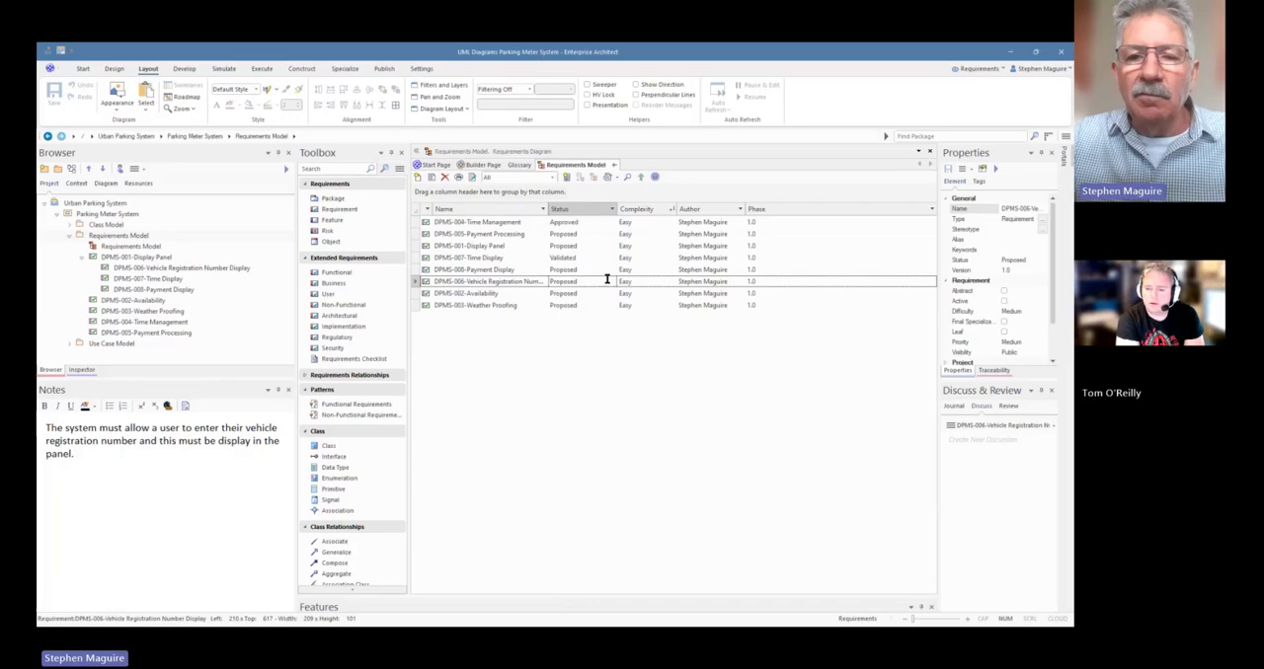
{"action": "left_click", "coordinate": [606, 280]}
{"action": "left_click", "coordinate": [609, 282]}
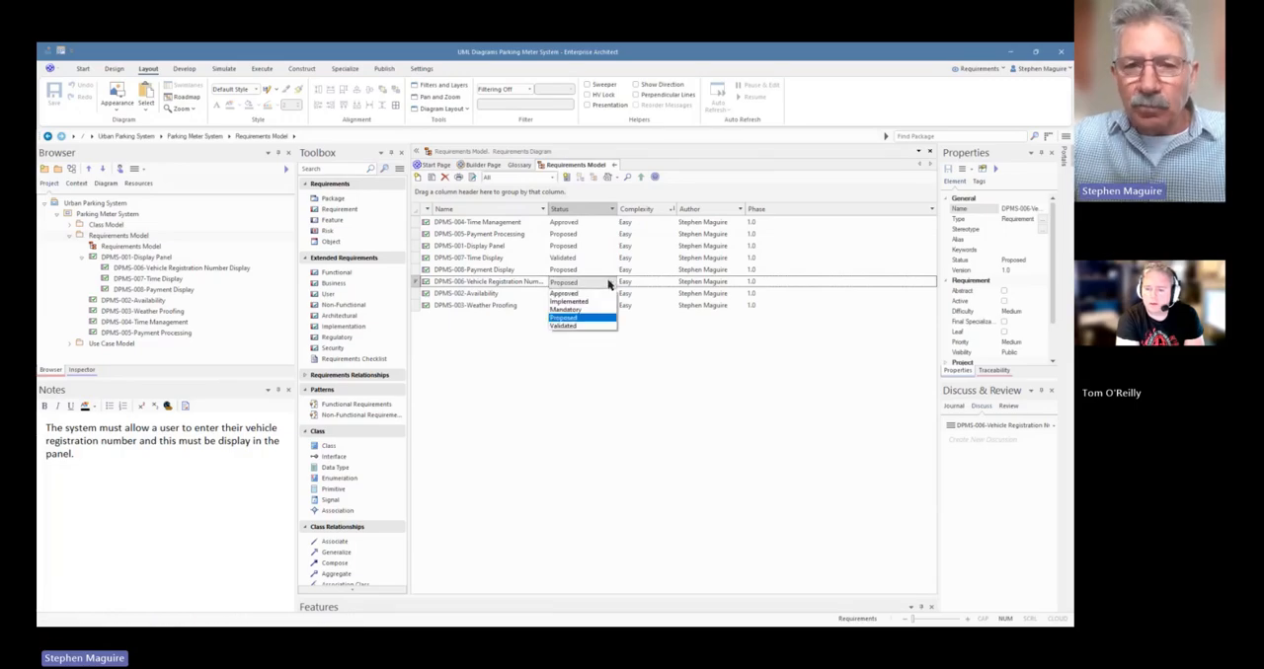
{"action": "left_click", "coordinate": [577, 301]}
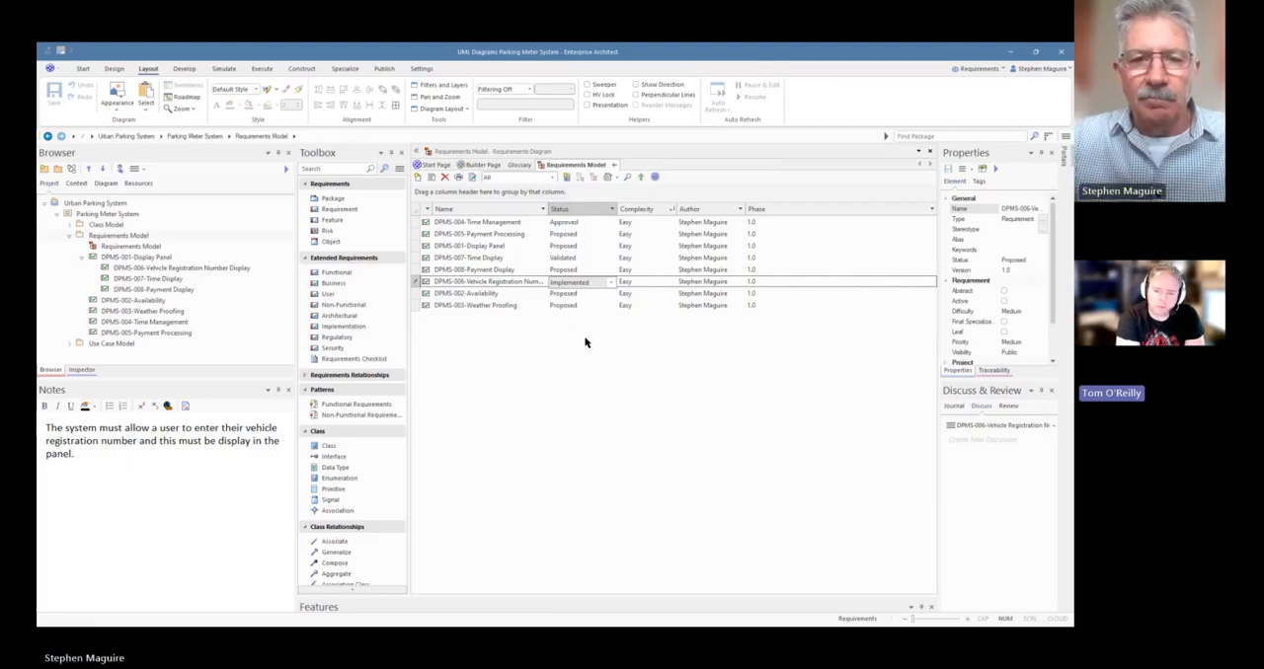
Widen the Name column slightly and close the requirements list to return to the graphical diagram
{"action": "left_click", "coordinate": [550, 211]}
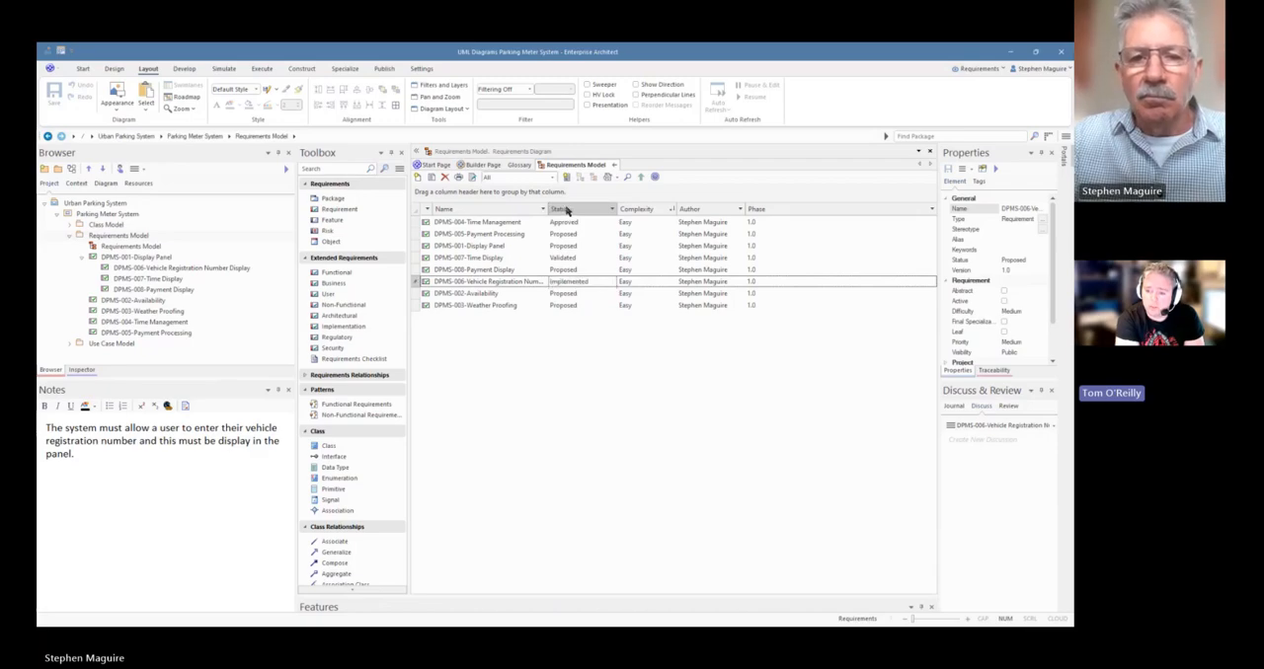
{"action": "left_click_drag", "start_coordinate": [550, 212], "coordinate": [564, 211]}
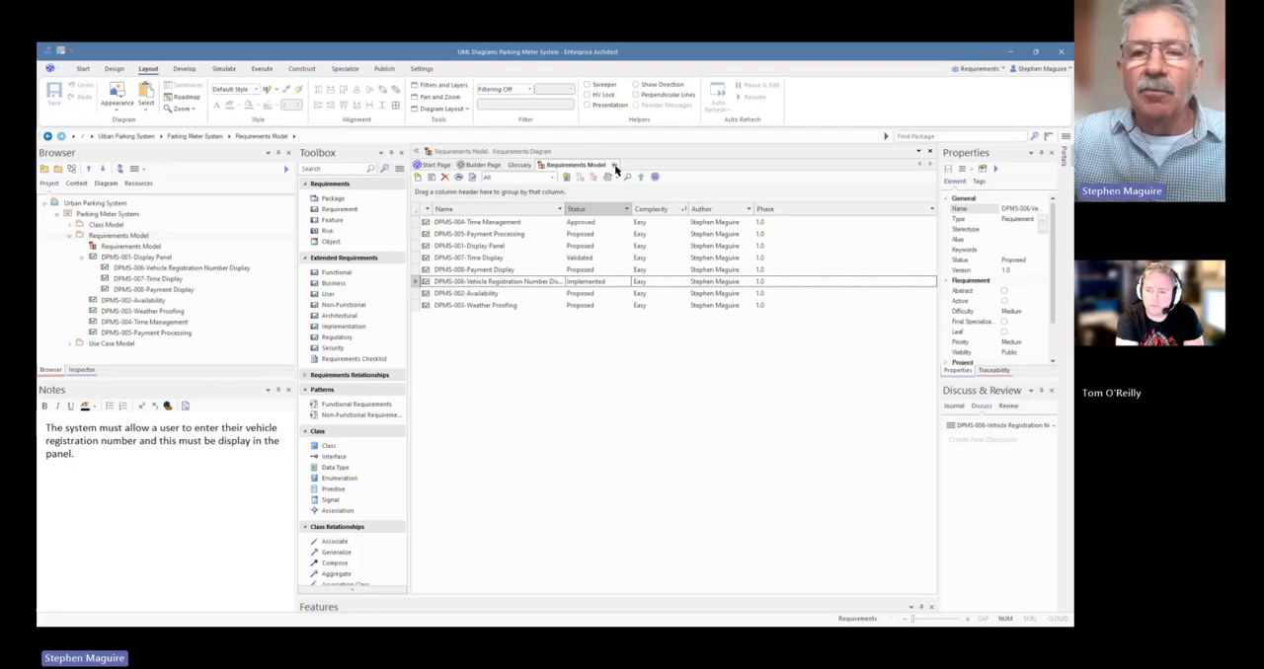
{"action": "left_click", "coordinate": [615, 169]}
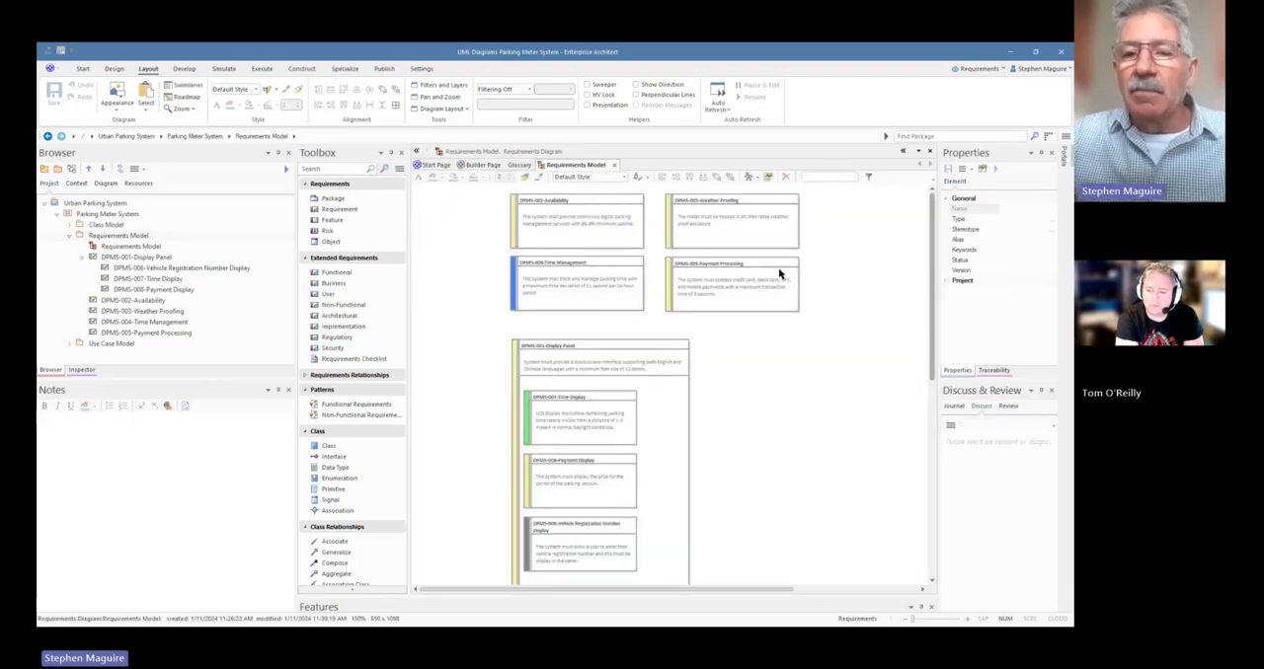
Try Approved as the status of DPMS-003-Weather Proofing in its properties and settle on Validated
{"action": "left_click", "coordinate": [587, 282]}
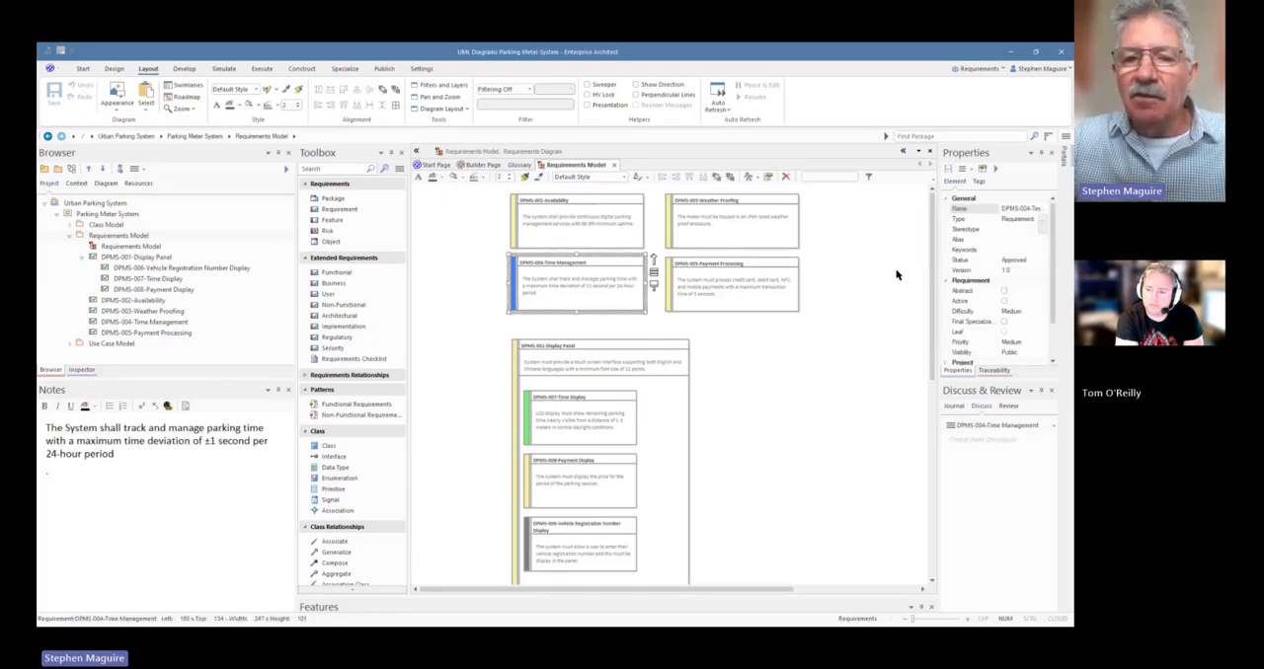
{"action": "left_click", "coordinate": [722, 236]}
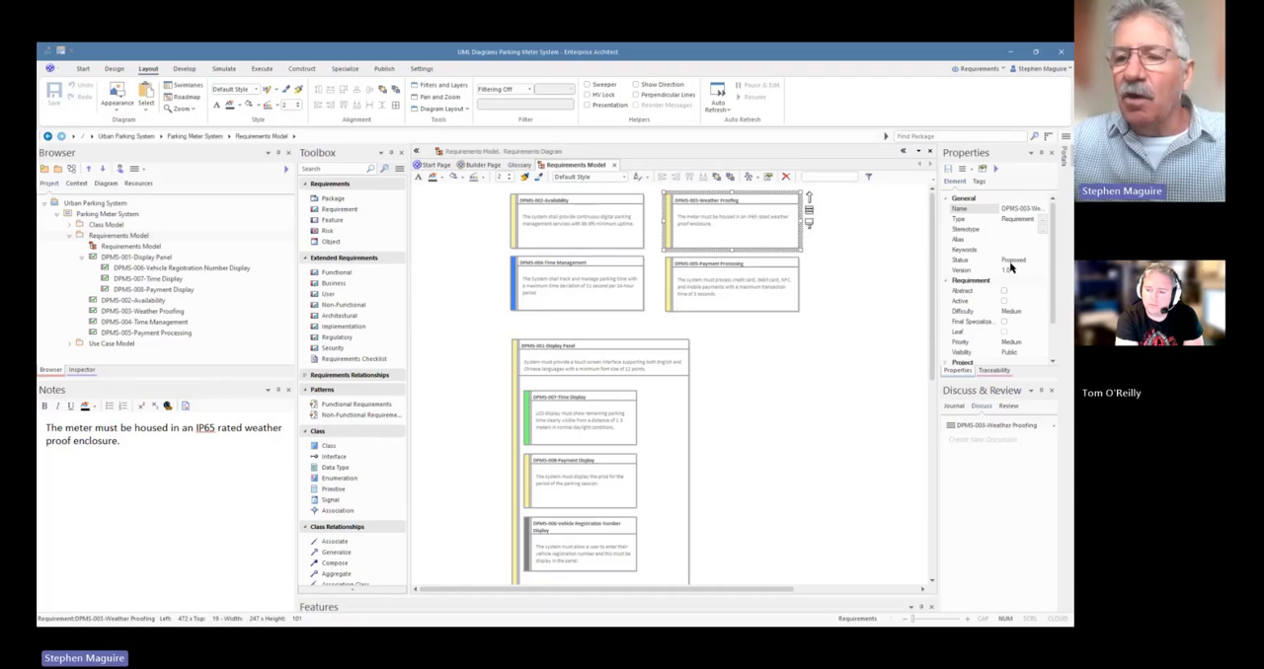
{"action": "left_click", "coordinate": [1043, 263]}
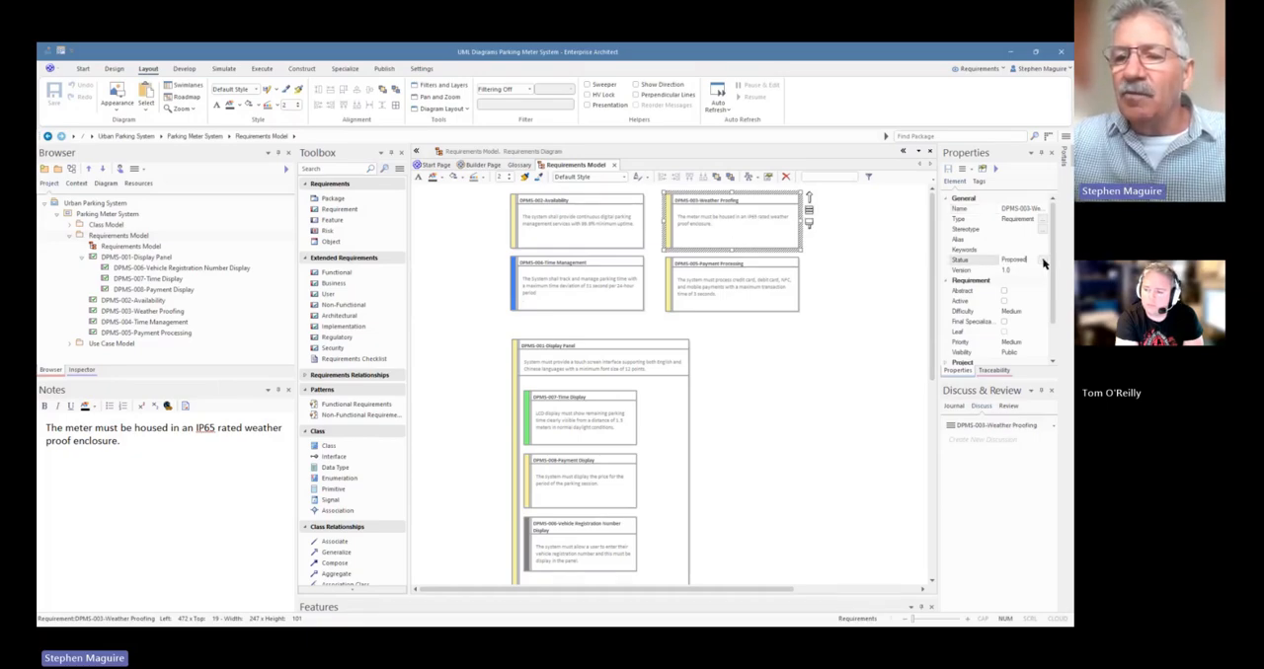
{"action": "left_click", "coordinate": [1043, 261]}
{"action": "left_click", "coordinate": [1027, 272]}
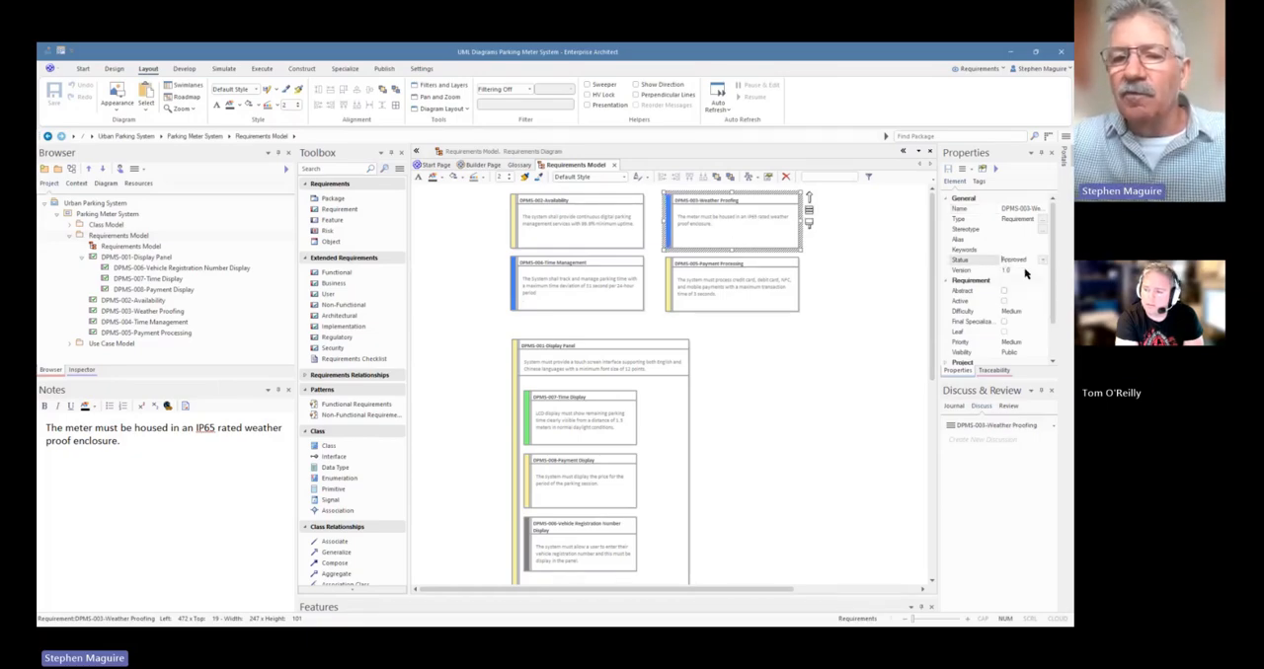
{"action": "left_click", "coordinate": [1044, 262]}
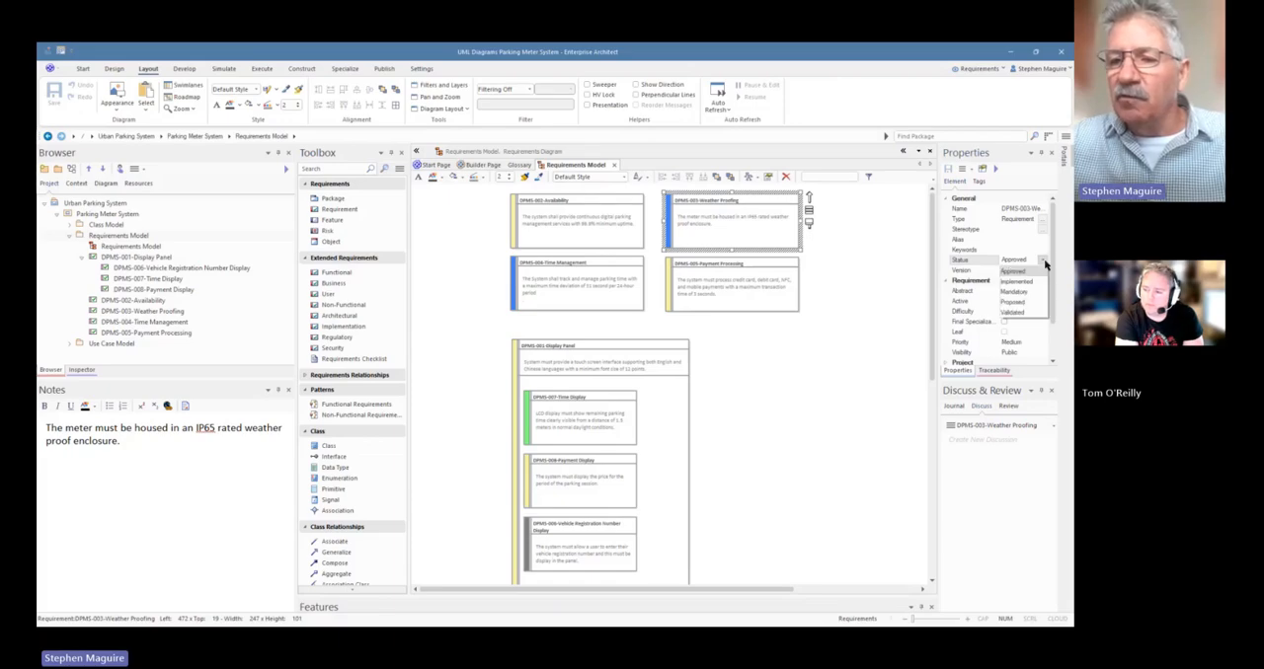
{"action": "left_click", "coordinate": [1020, 312]}
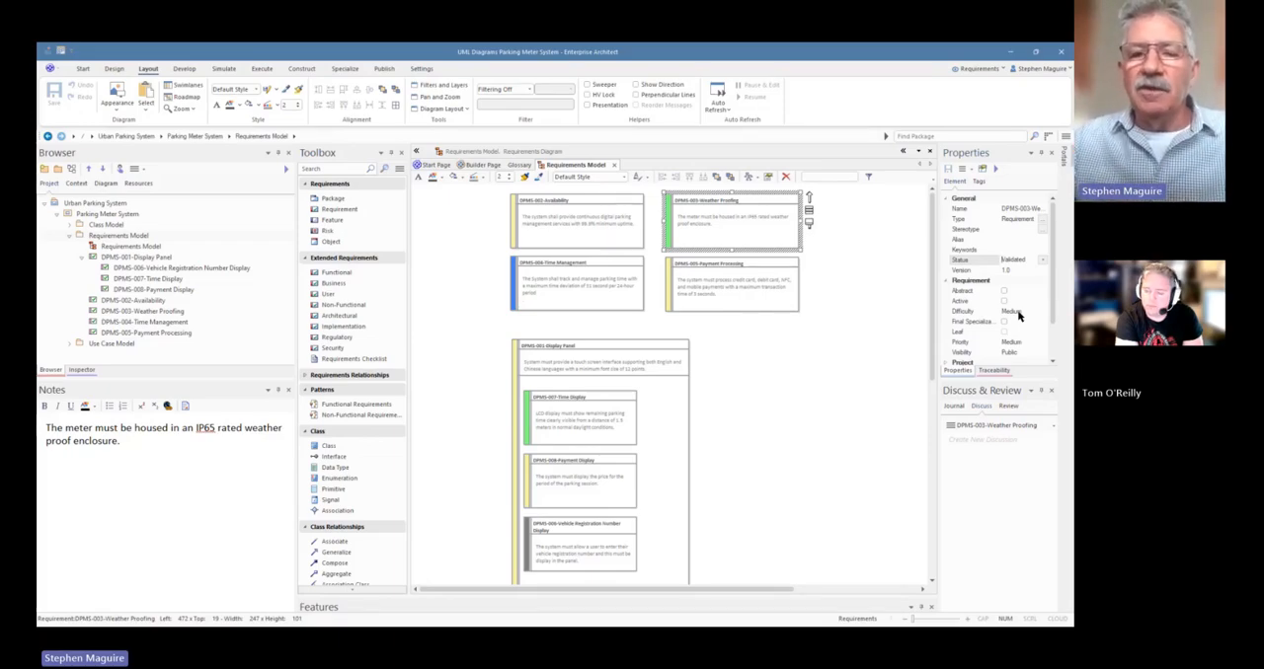
Switch the diagram to List View and set the complexity of DPMS-005-Payment Processing to Medium
{"action": "right_click", "coordinate": [757, 342]}
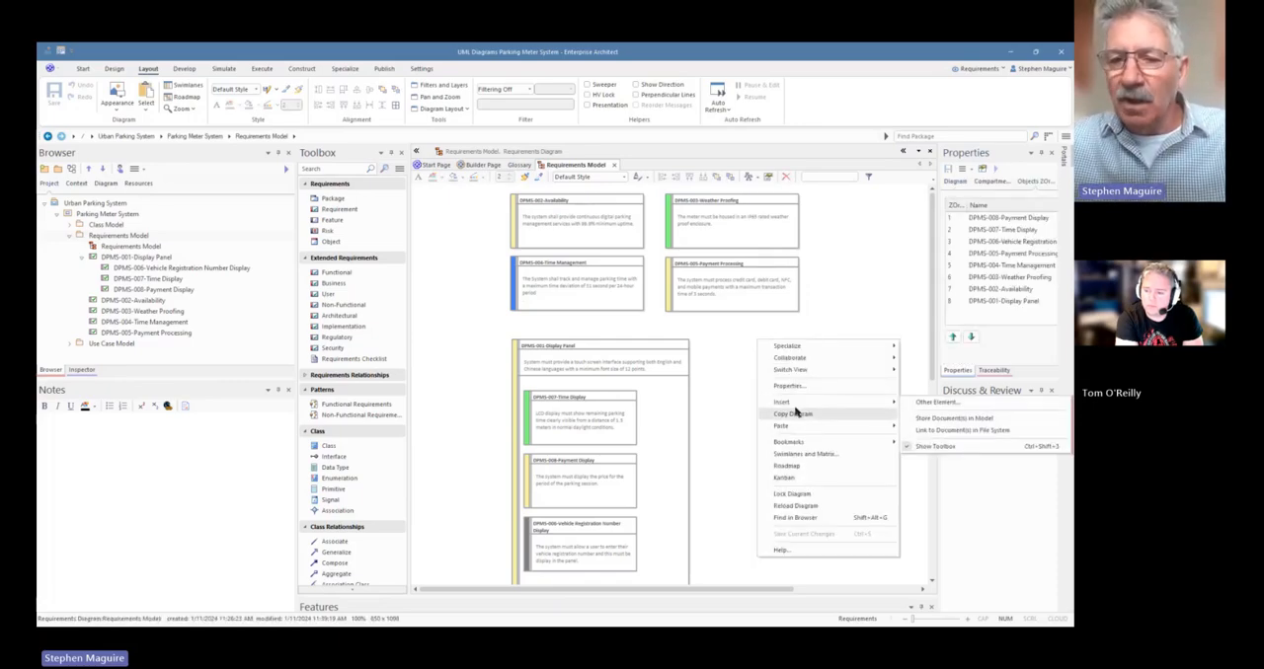
{"action": "mouse_move", "coordinate": [810, 371]}
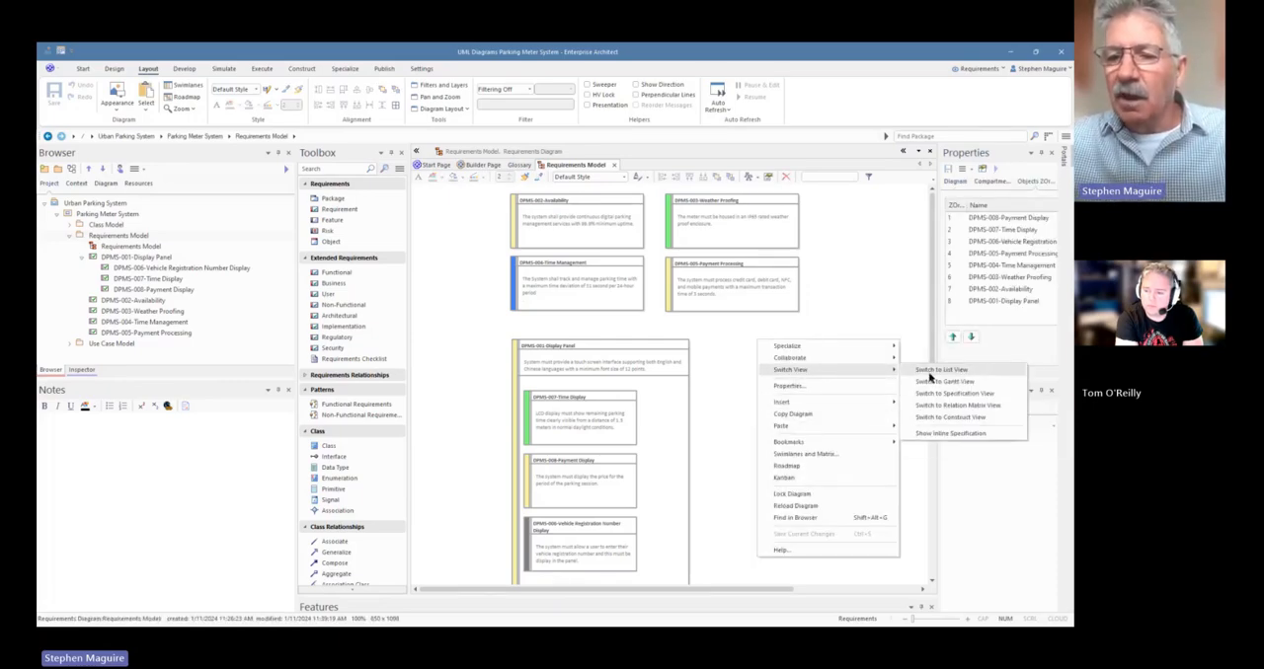
{"action": "left_click", "coordinate": [920, 373]}
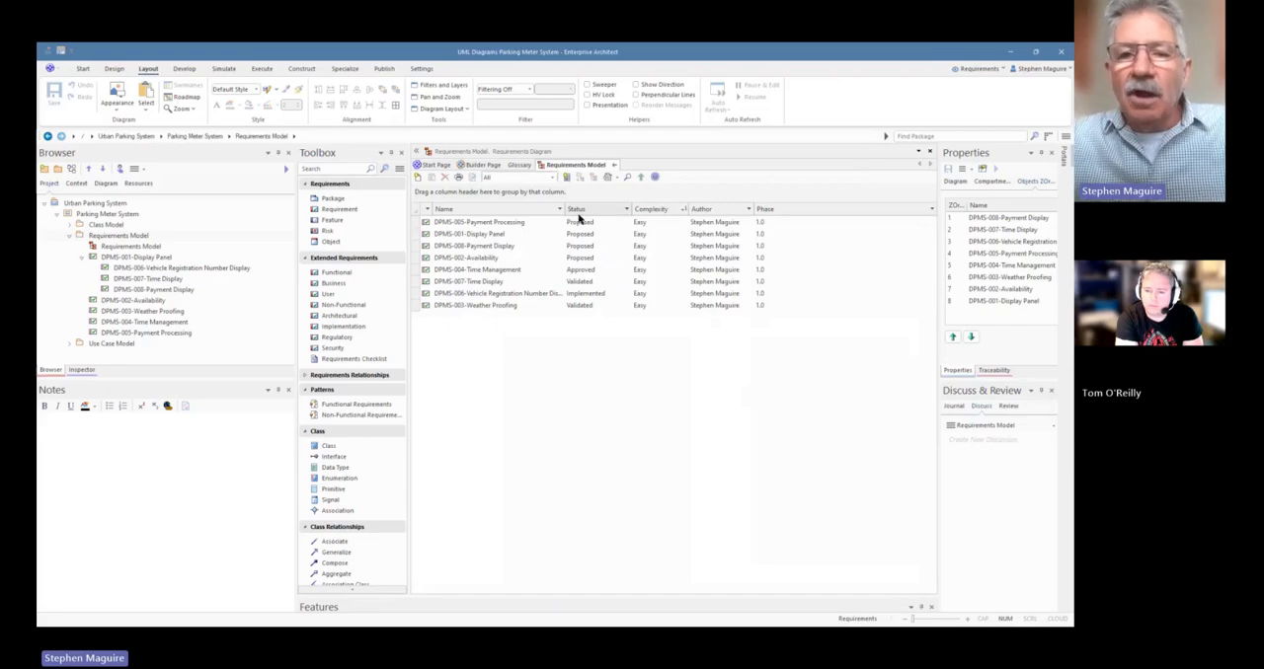
{"action": "left_click", "coordinate": [658, 225]}
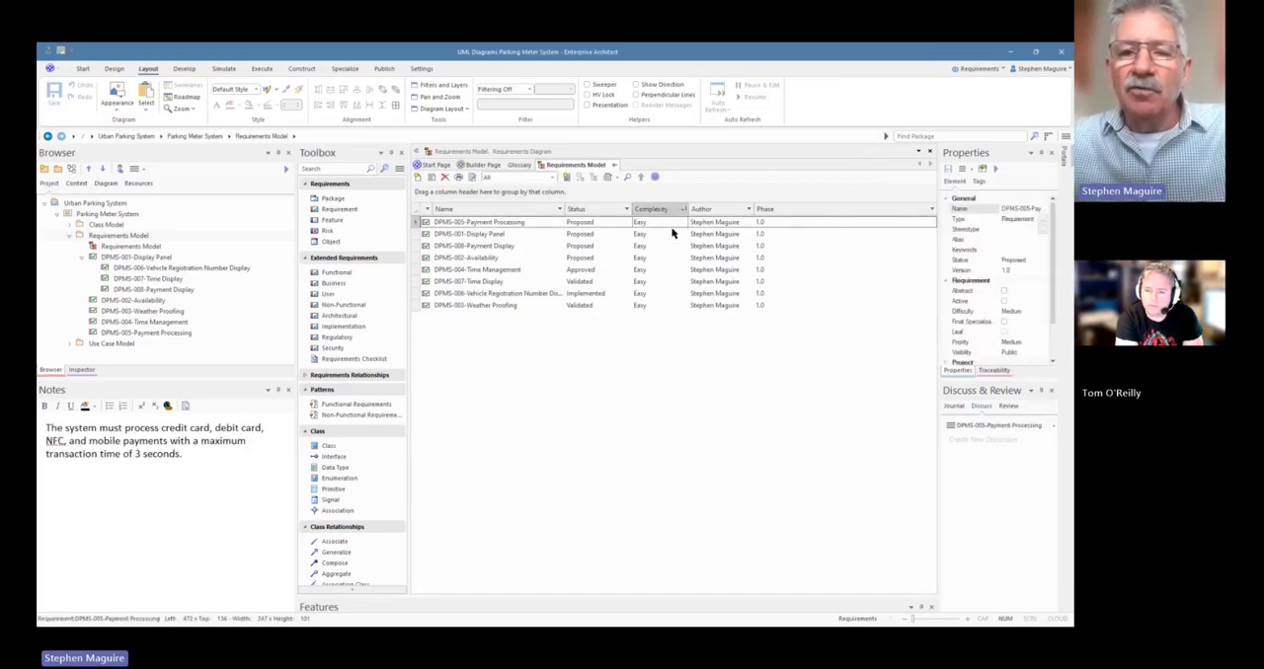
{"action": "left_click", "coordinate": [680, 227]}
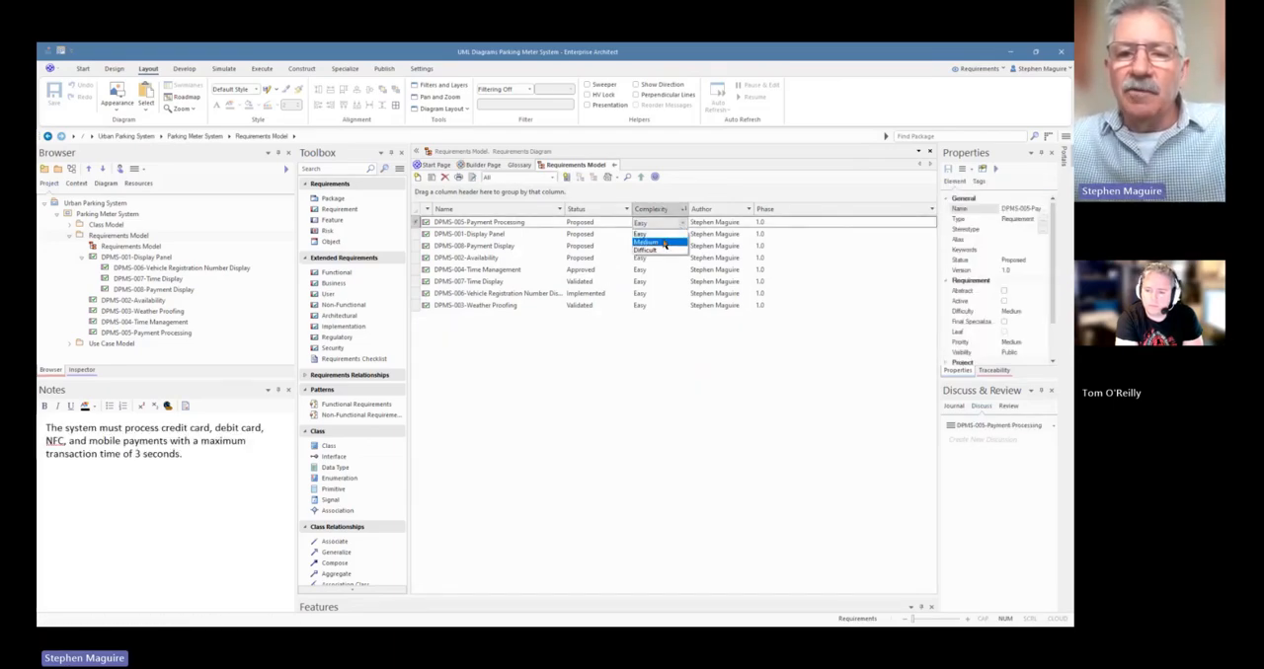
{"action": "left_click", "coordinate": [664, 245]}
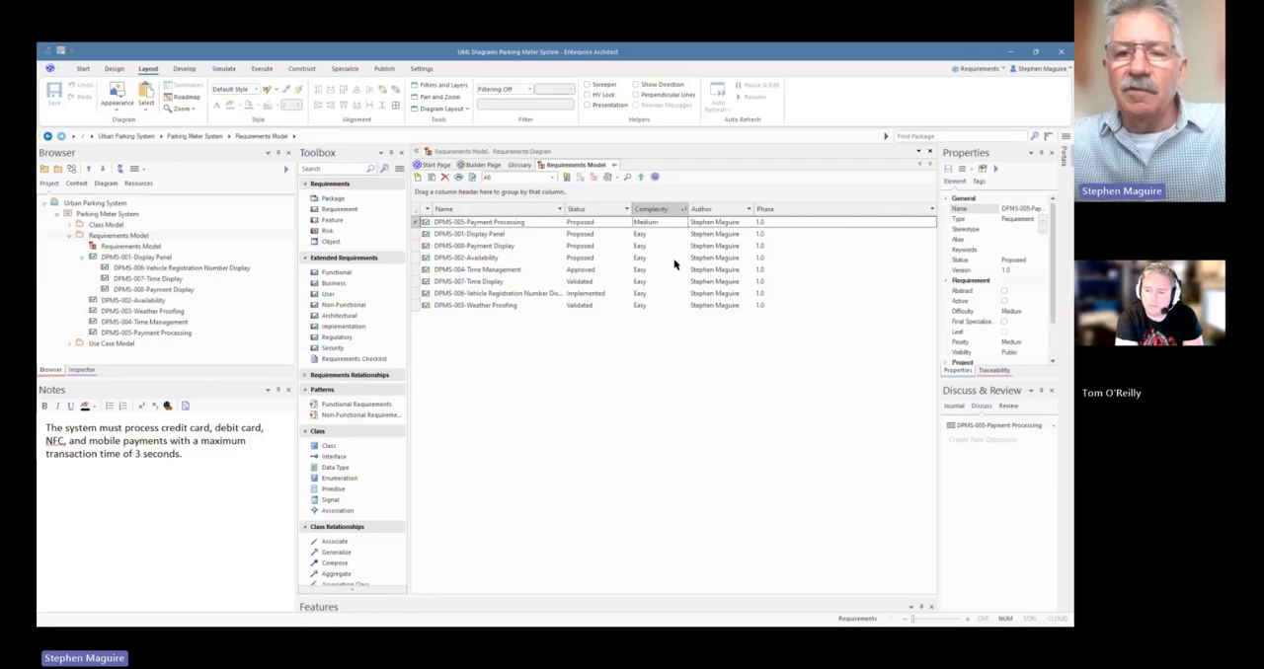
Set the complexity of DPMS-002-Availability to Difficult and close the list to return to the graphical diagram
{"action": "left_click", "coordinate": [676, 257]}
{"action": "left_click", "coordinate": [680, 258]}
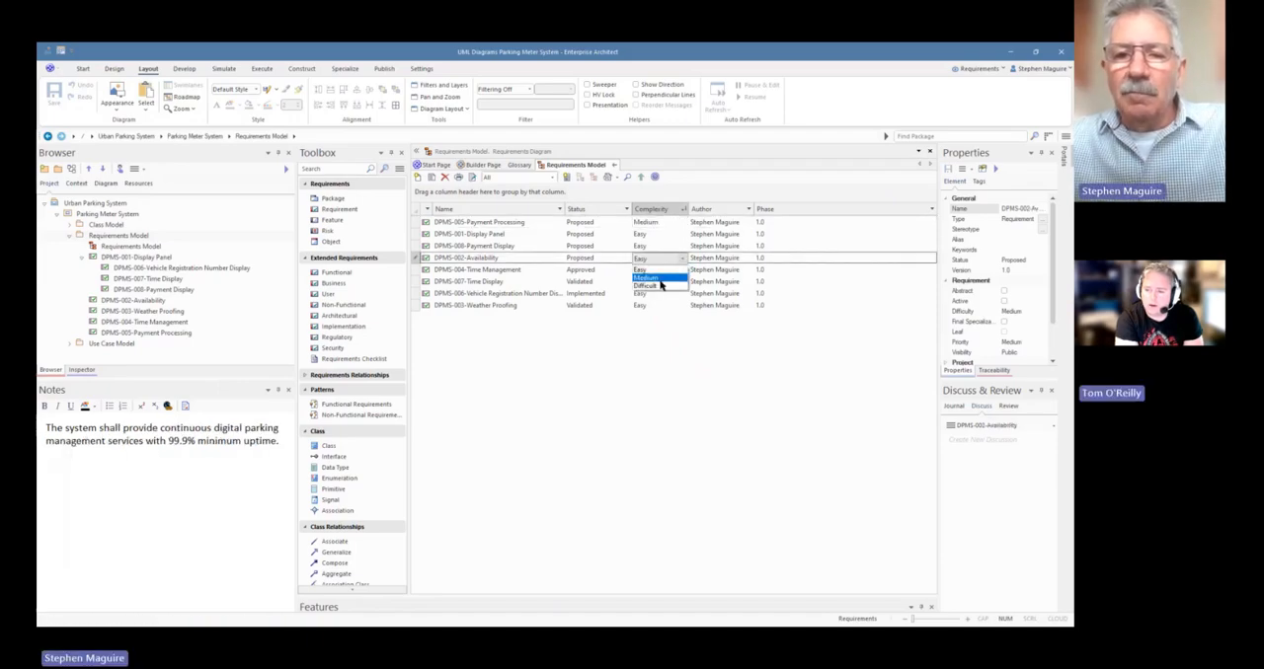
{"action": "left_click", "coordinate": [660, 287]}
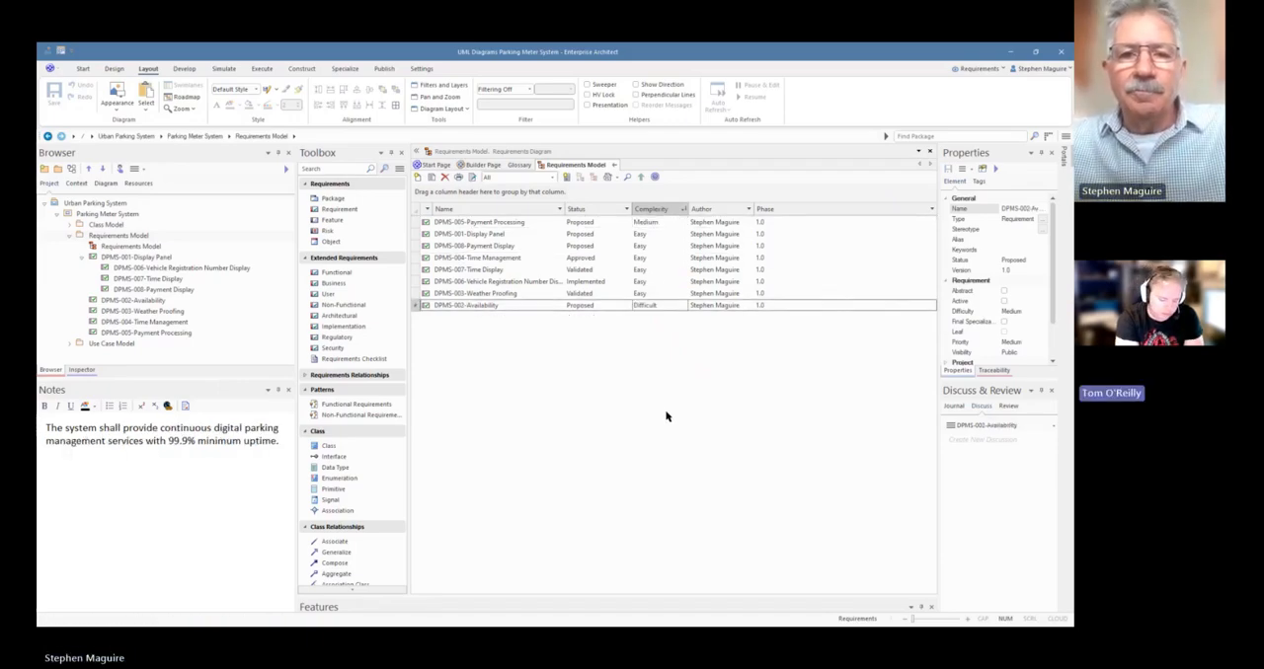
{"action": "left_click", "coordinate": [614, 165]}
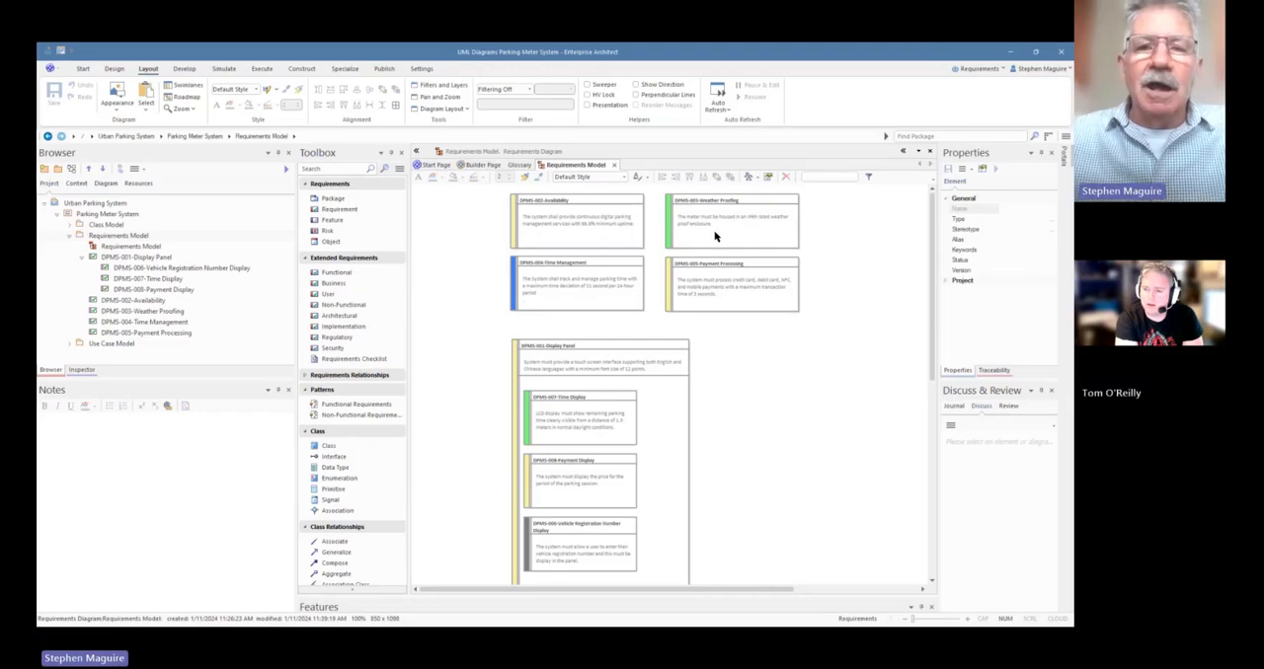
Switch the Requirements Model diagram to Specification View
{"action": "left_click", "coordinate": [488, 232]}
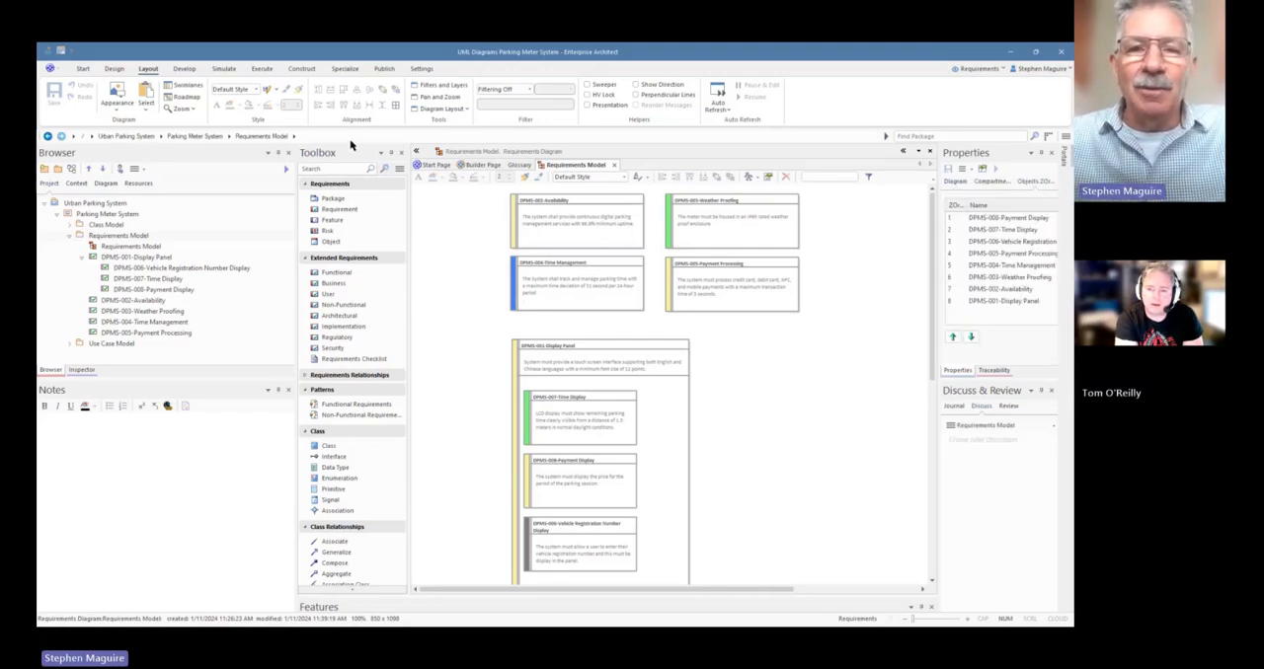
{"action": "left_click", "coordinate": [113, 69]}
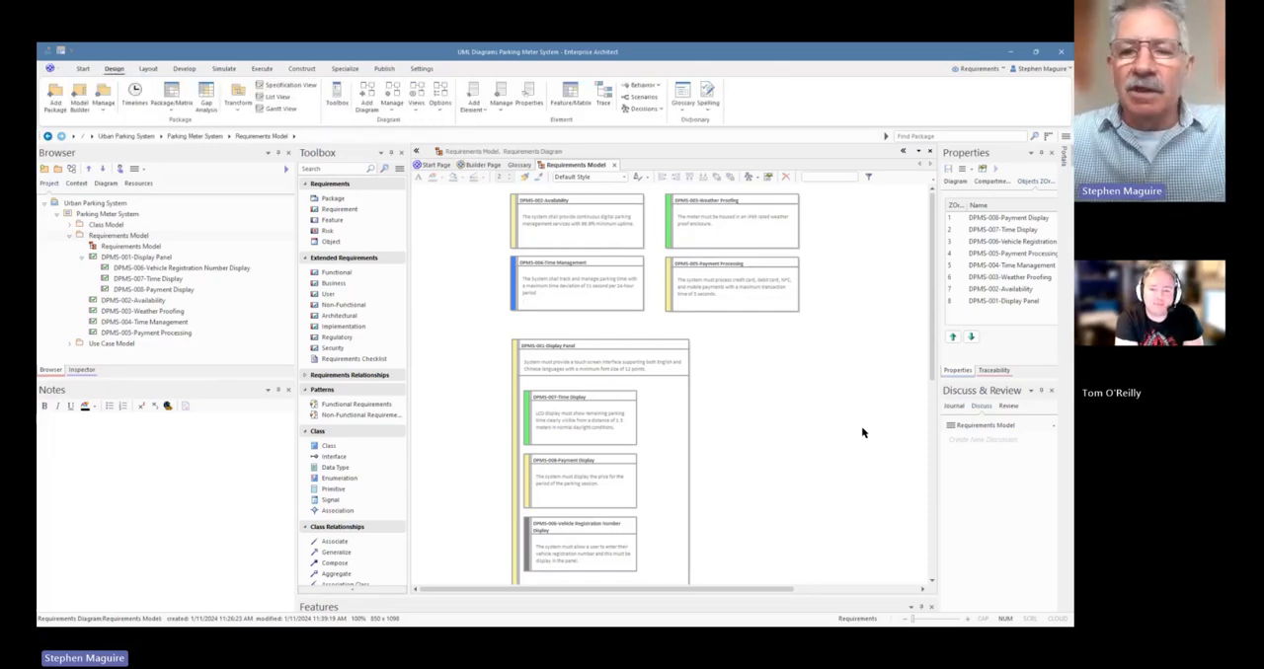
{"action": "right_click", "coordinate": [780, 373]}
{"action": "mouse_move", "coordinate": [815, 403]}
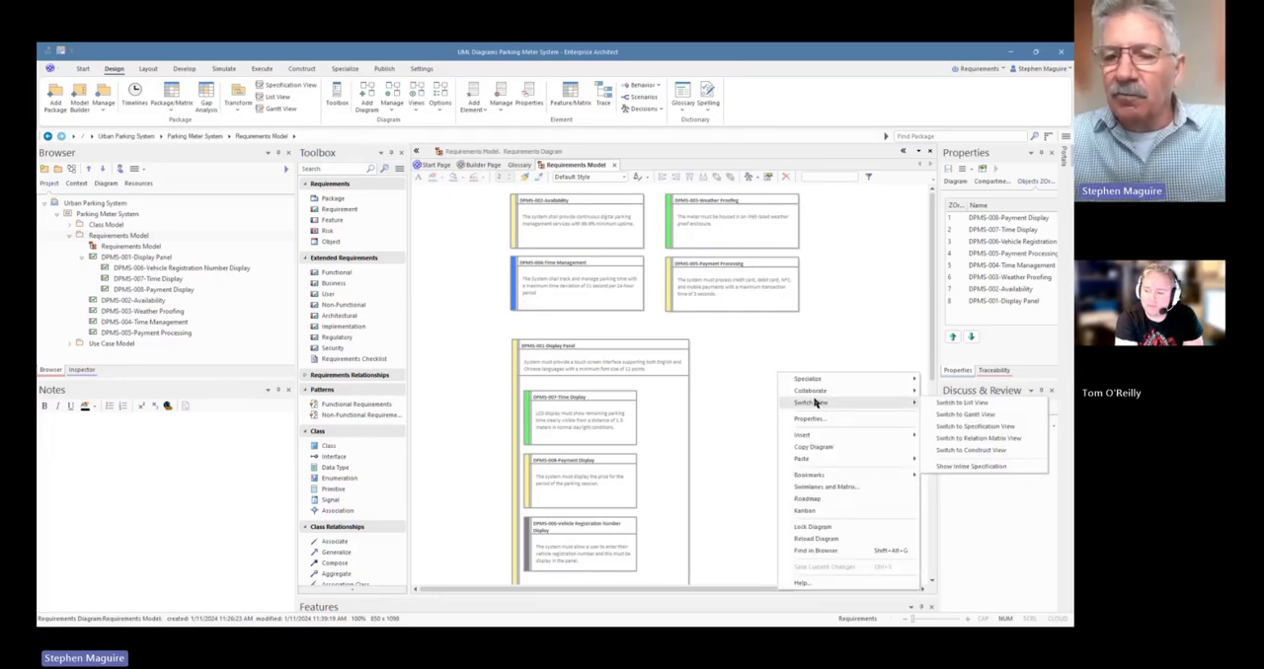
{"action": "left_click", "coordinate": [957, 432]}
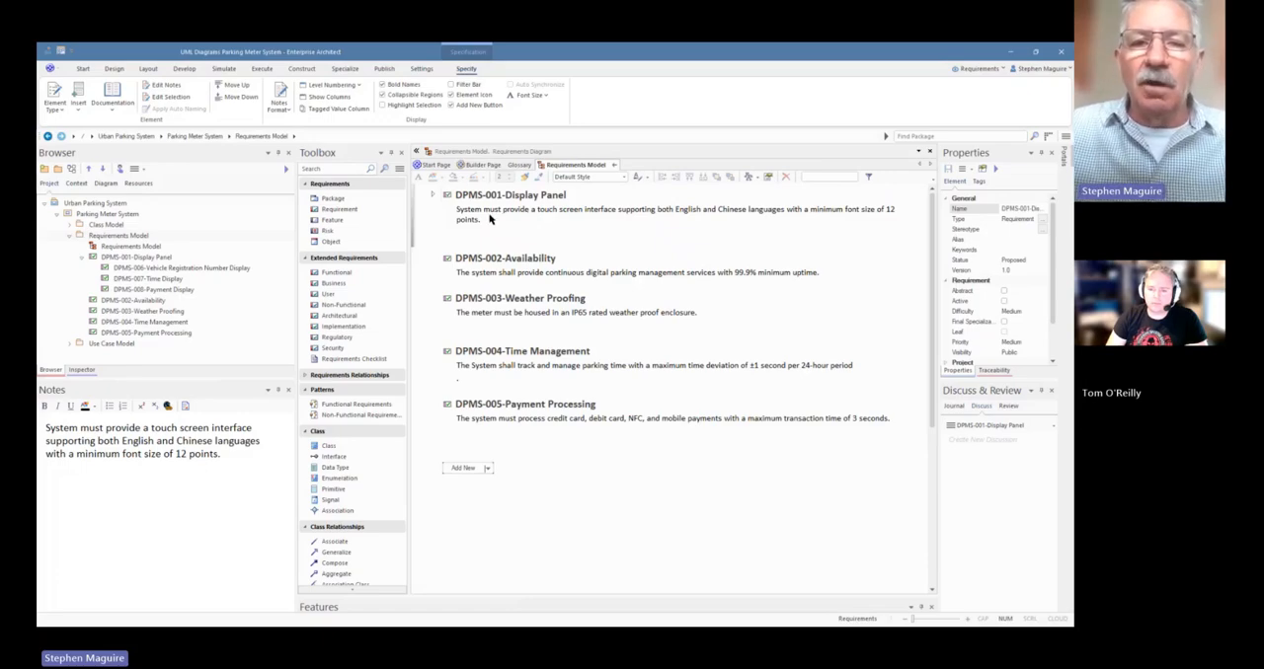
Edit the DPMS-001-Display Panel description so that the supported languages read "English, Spanish, Chinese languages"
{"action": "left_click", "coordinate": [494, 219]}
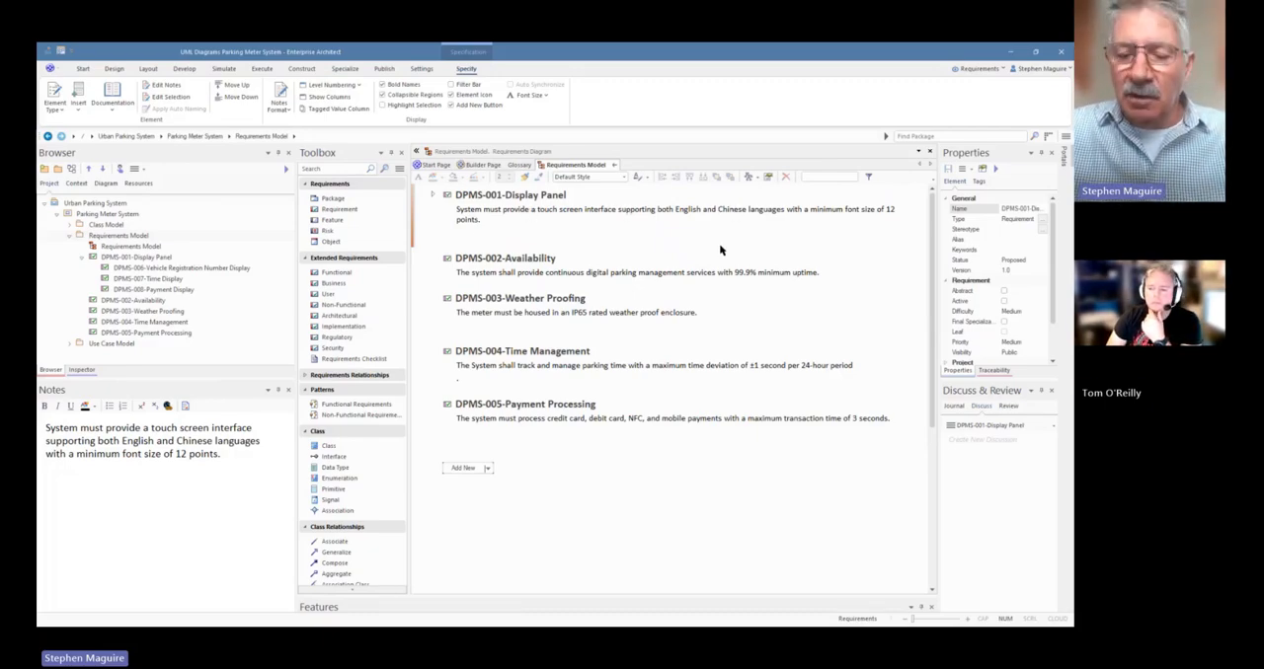
{"action": "key", "text": "BackSpace"}
{"action": "key", "text": "BackSpace"}
{"action": "key", "text": "BackSpace"}
{"action": "key", "text": "BackSpace"}
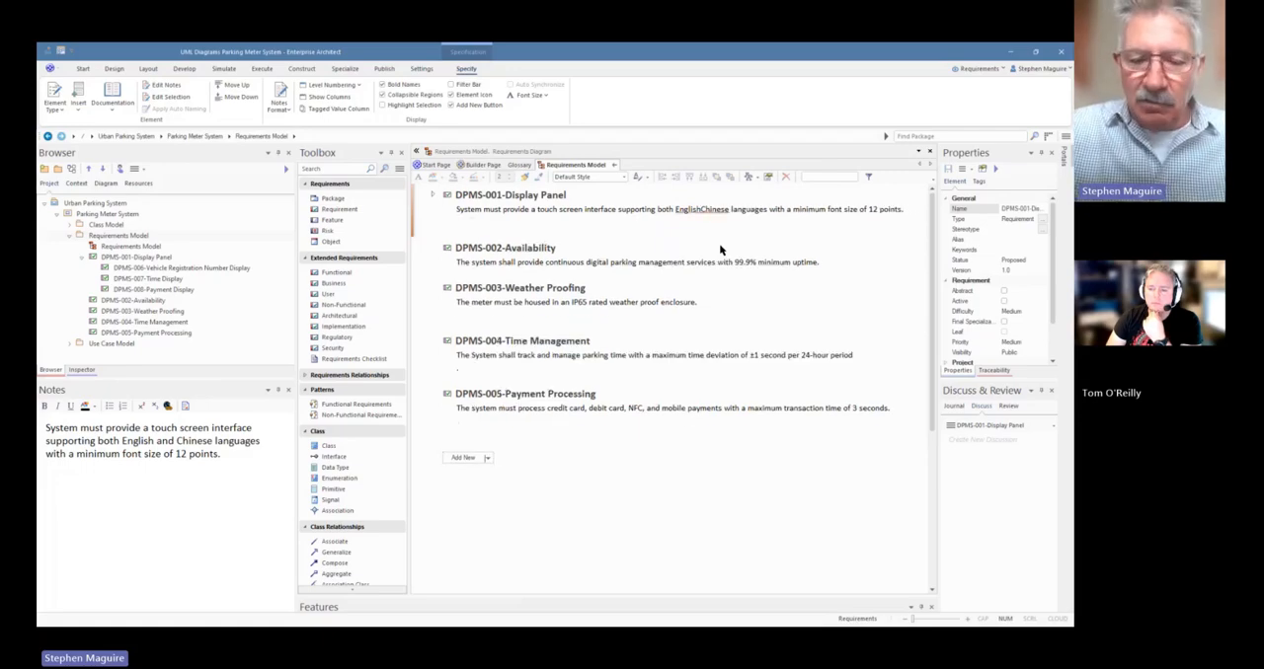
{"action": "type", "text": ", "}
{"action": "type", "text": "Span"}
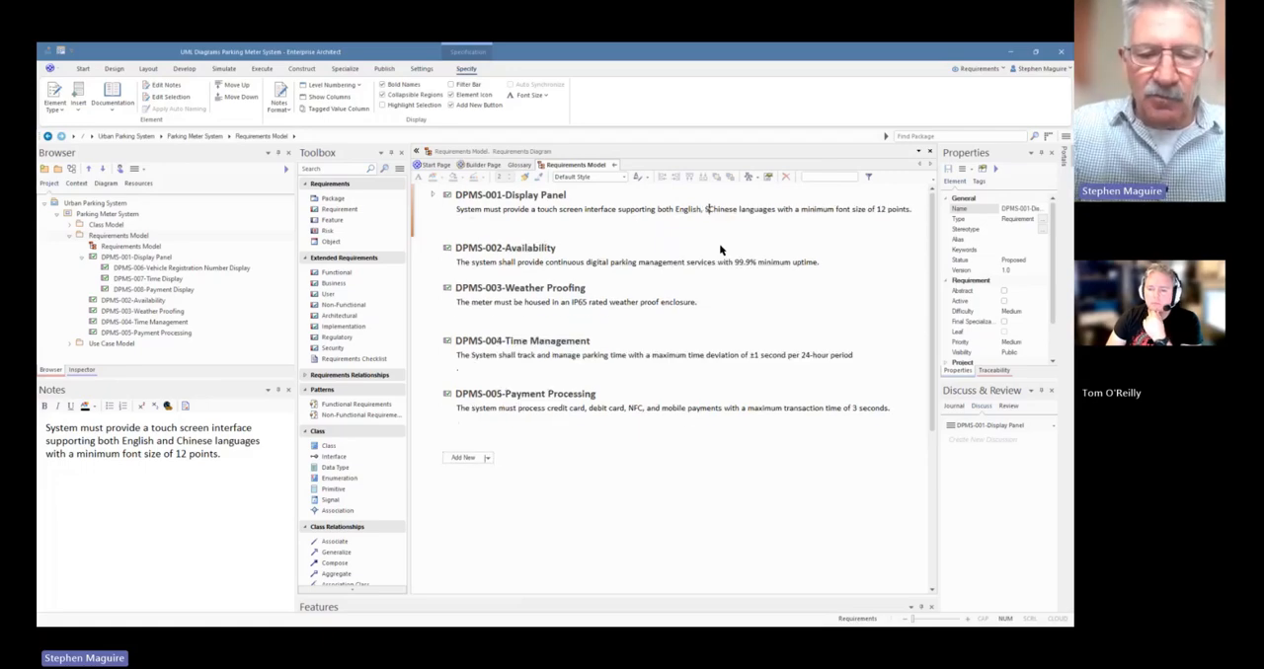
{"action": "type", "text": "i"}
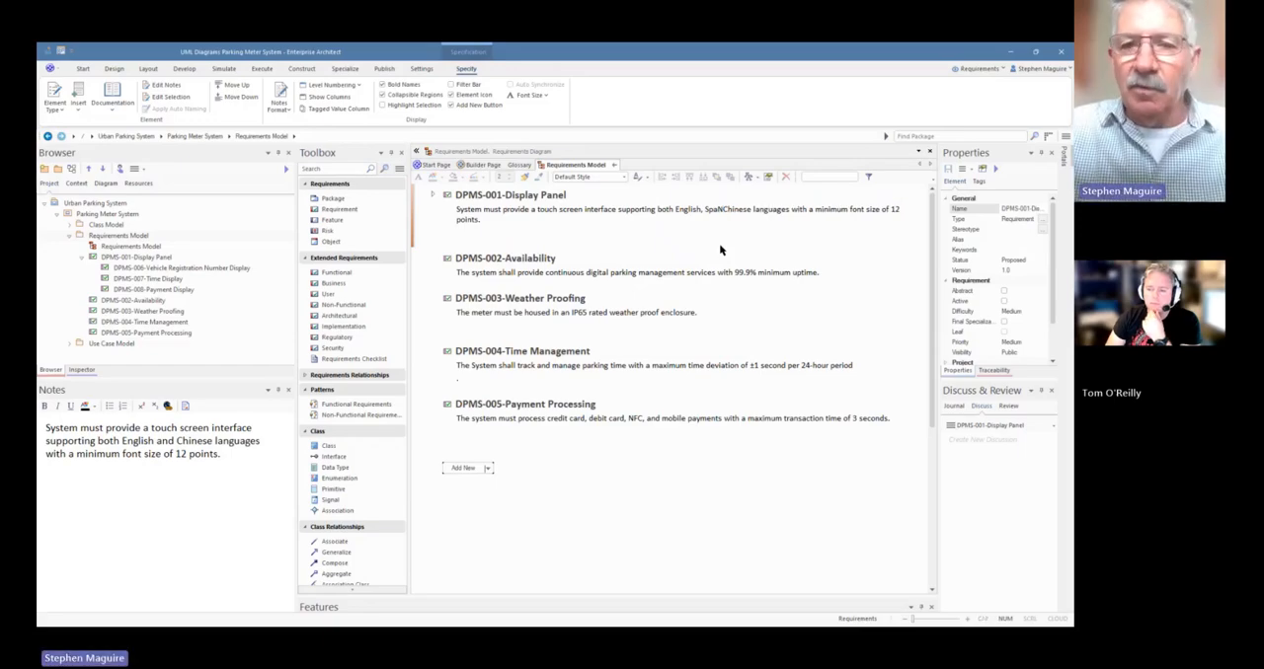
{"action": "key", "text": "BackSpace"}
{"action": "type", "text": "nish,"}
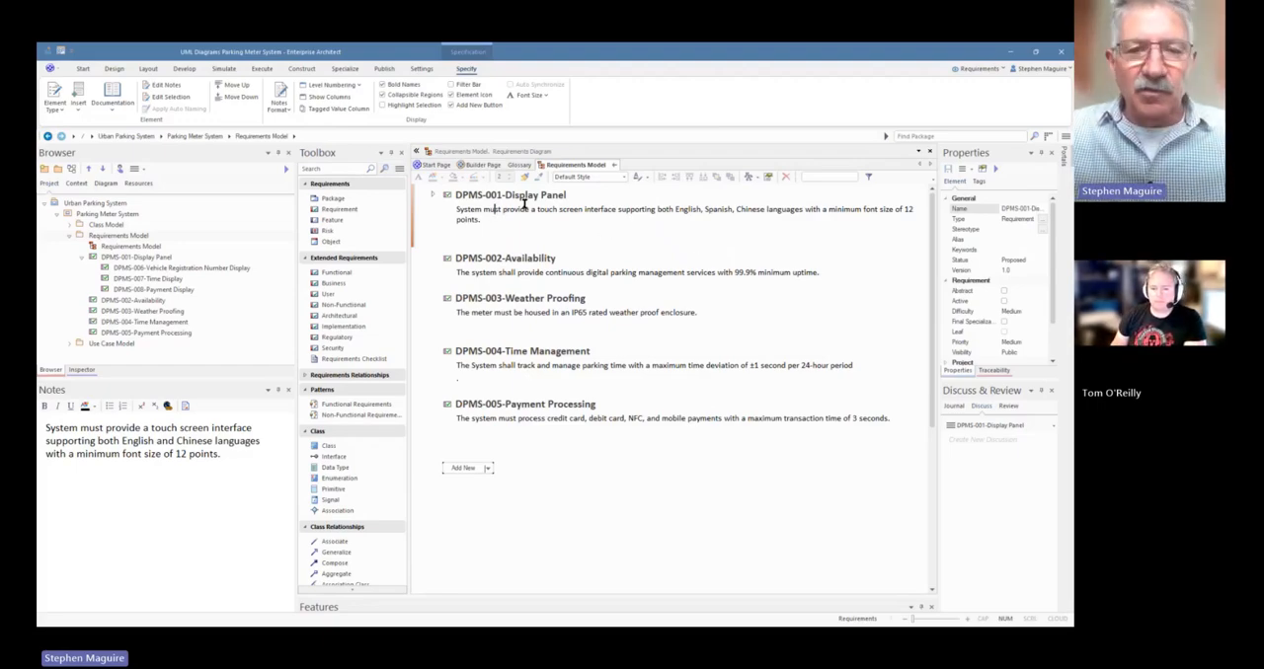
Close the Specification View and reload the Requirements Model diagram to refresh its requirement descriptions
{"action": "left_click", "coordinate": [616, 168]}
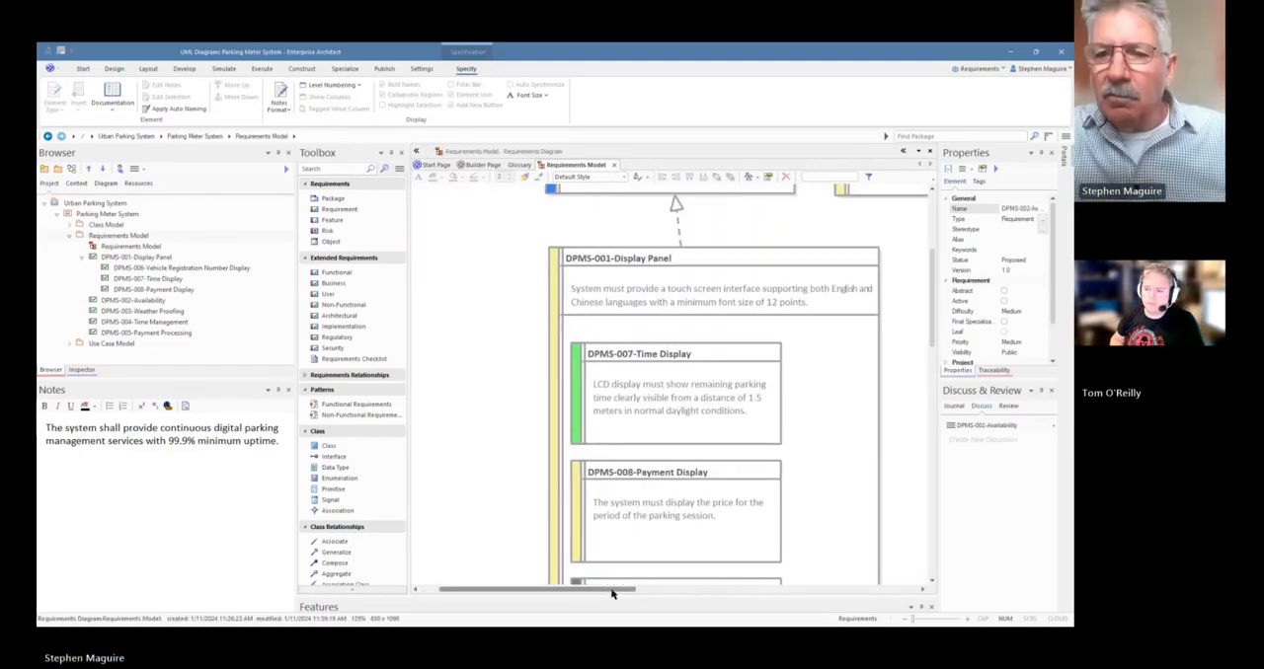
{"action": "right_click", "coordinate": [565, 168]}
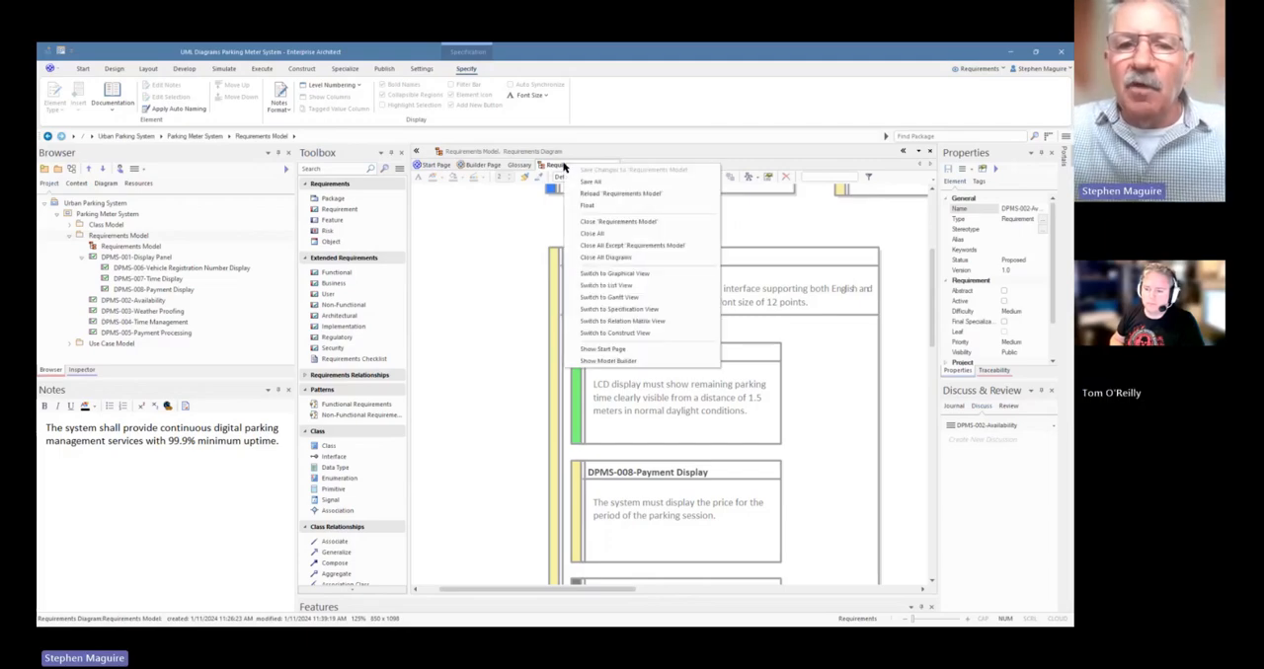
{"action": "left_click", "coordinate": [606, 193]}
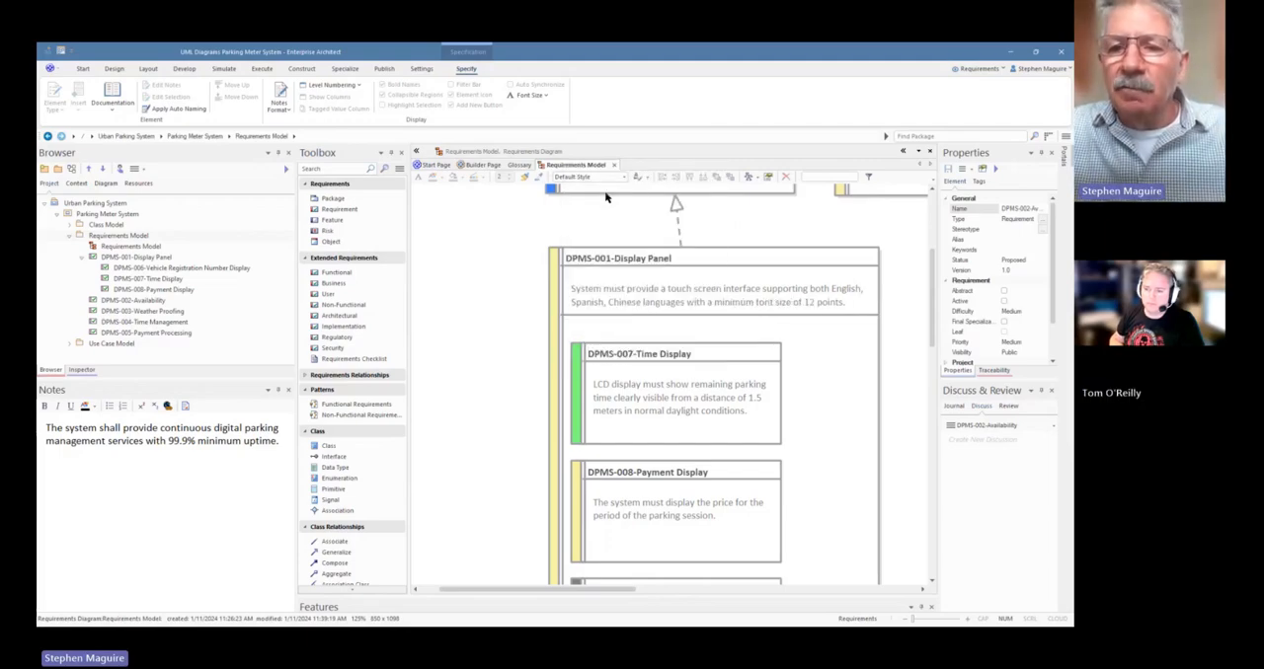
Move DPMS-001-Display Panel with its nested requirements slightly up and to the left on the diagram and save it
{"action": "left_click", "coordinate": [671, 262]}
{"action": "left_click_drag", "start_coordinate": [670, 262], "coordinate": [665, 261]}
{"action": "left_click_drag", "start_coordinate": [660, 259], "coordinate": [648, 256]}
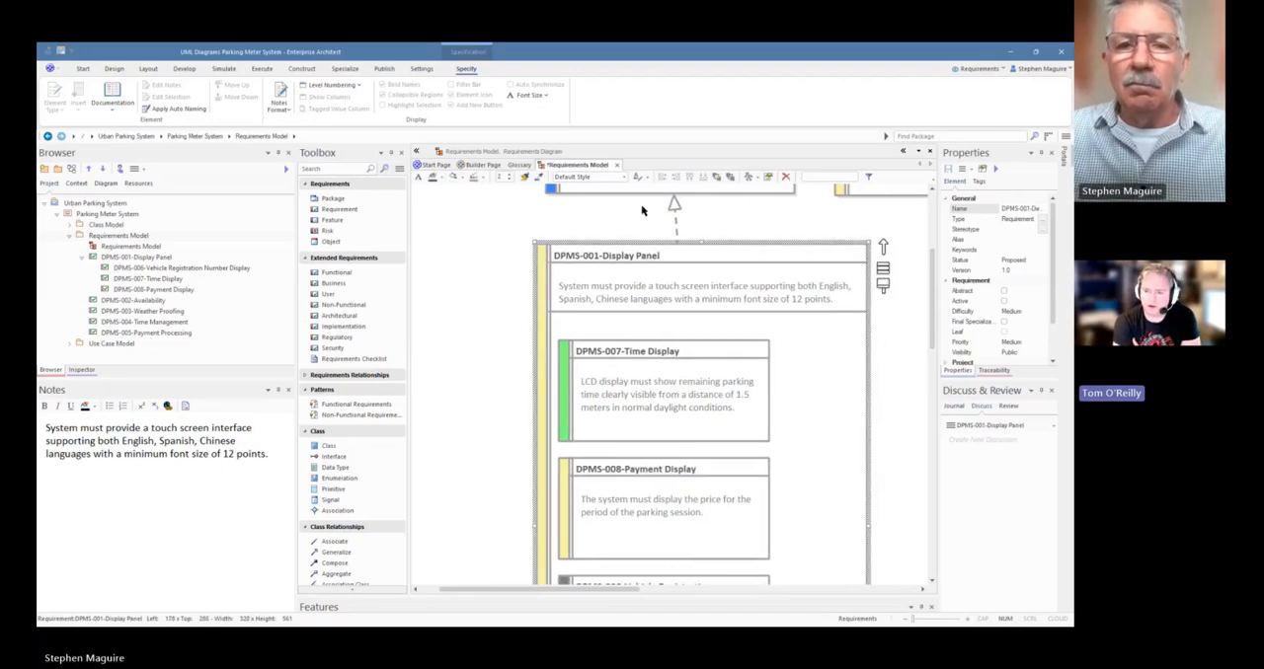
{"action": "key", "text": "ctrl+s"}
Switch the Requirements Model diagram to Specification View and review the requirements nested under DPMS-001-Display Panel, leaving them collapsed
{"action": "right_click", "coordinate": [610, 221]}
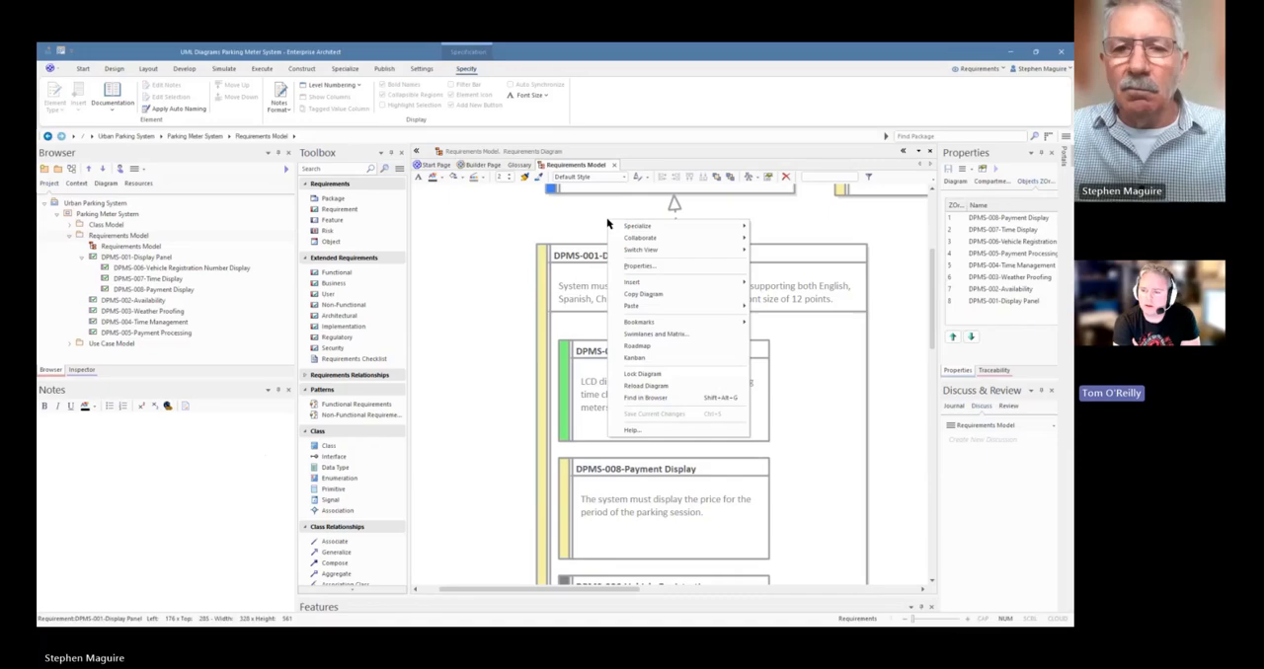
{"action": "mouse_move", "coordinate": [657, 254]}
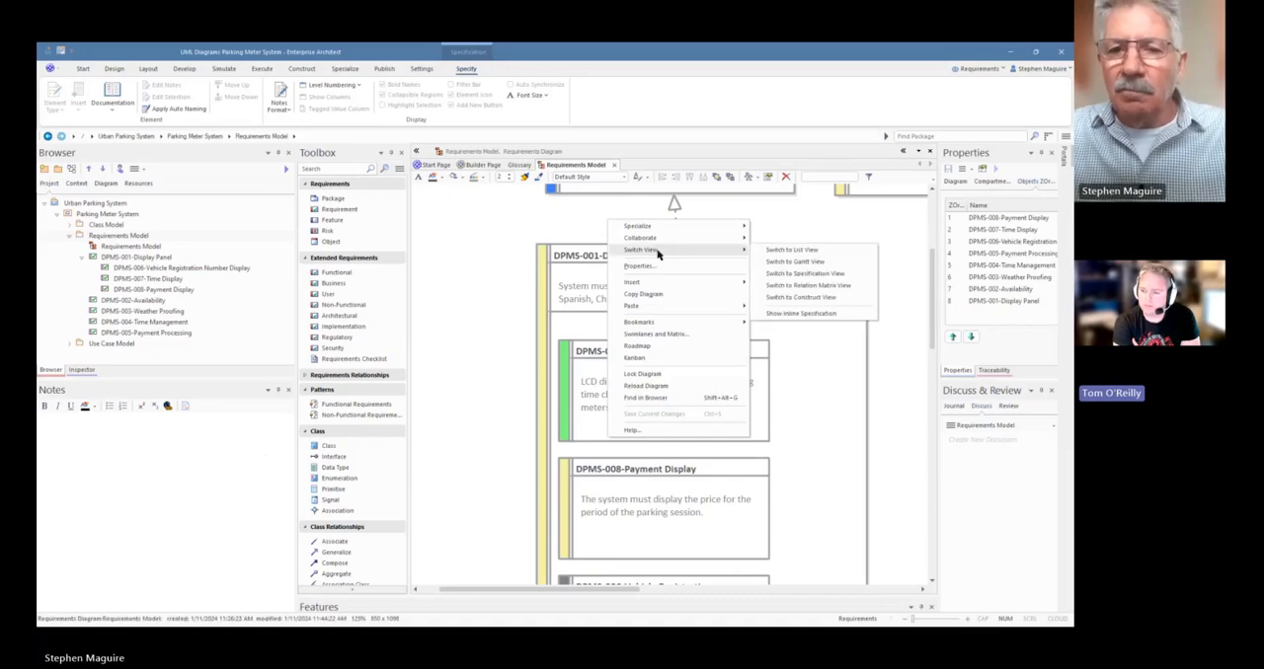
{"action": "left_click", "coordinate": [806, 274]}
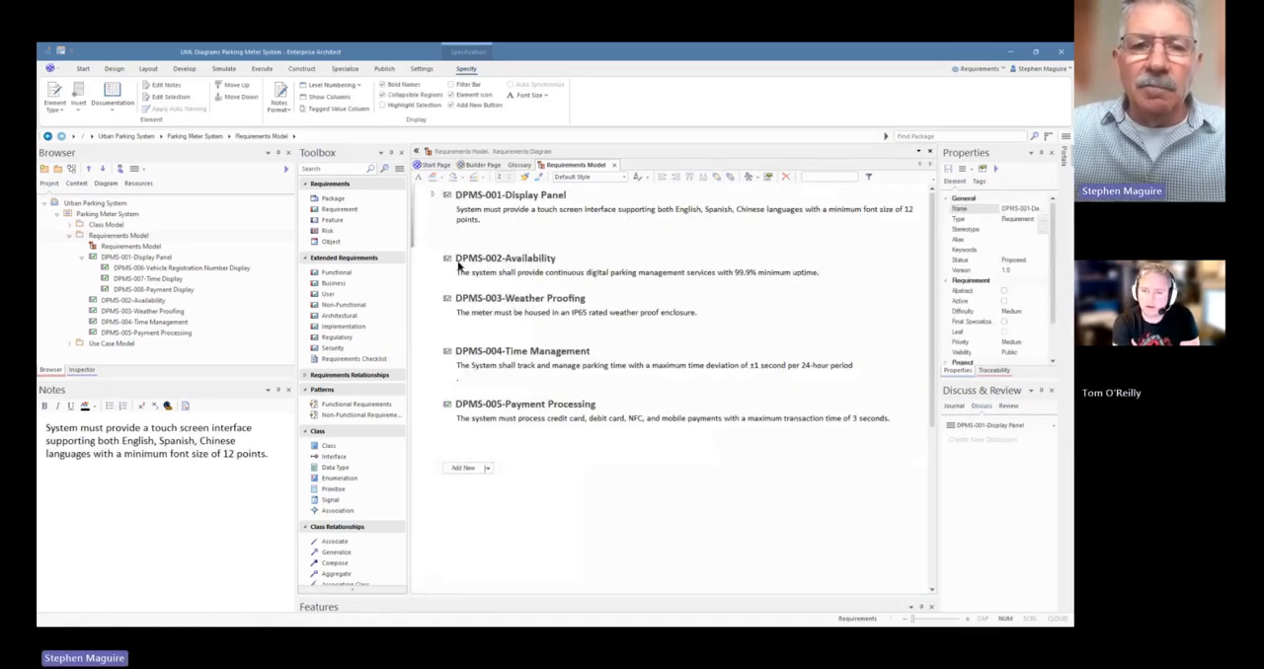
{"action": "left_click", "coordinate": [433, 195]}
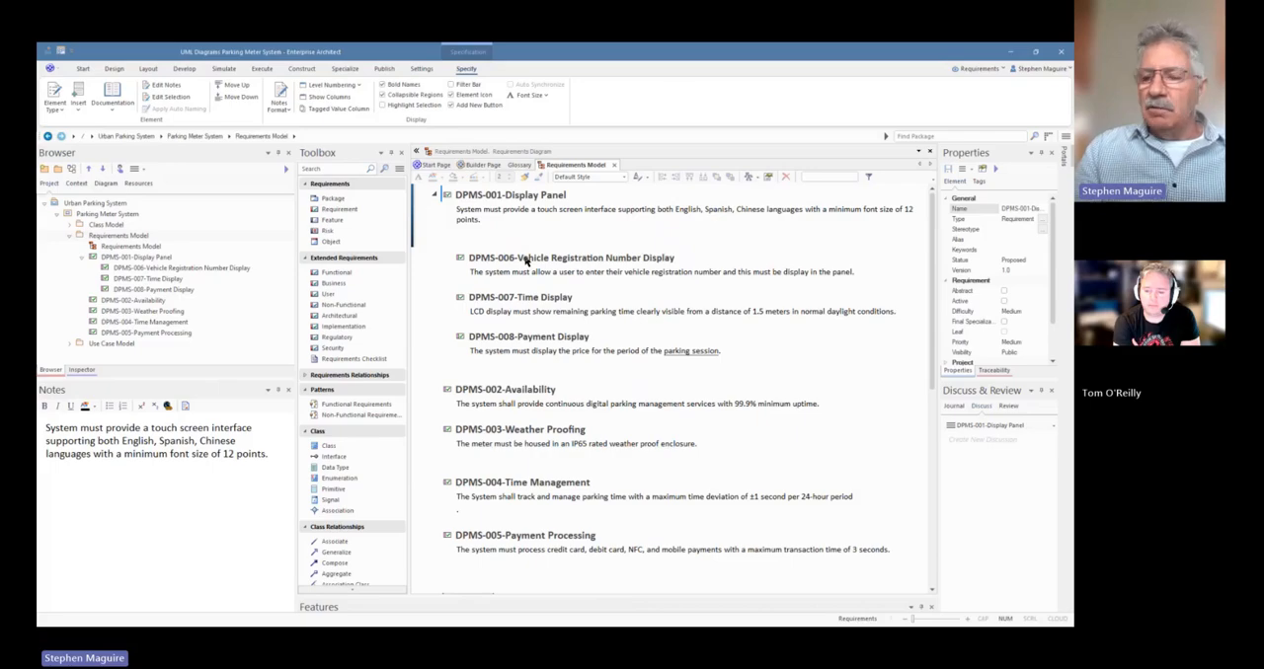
{"action": "left_click", "coordinate": [436, 195]}
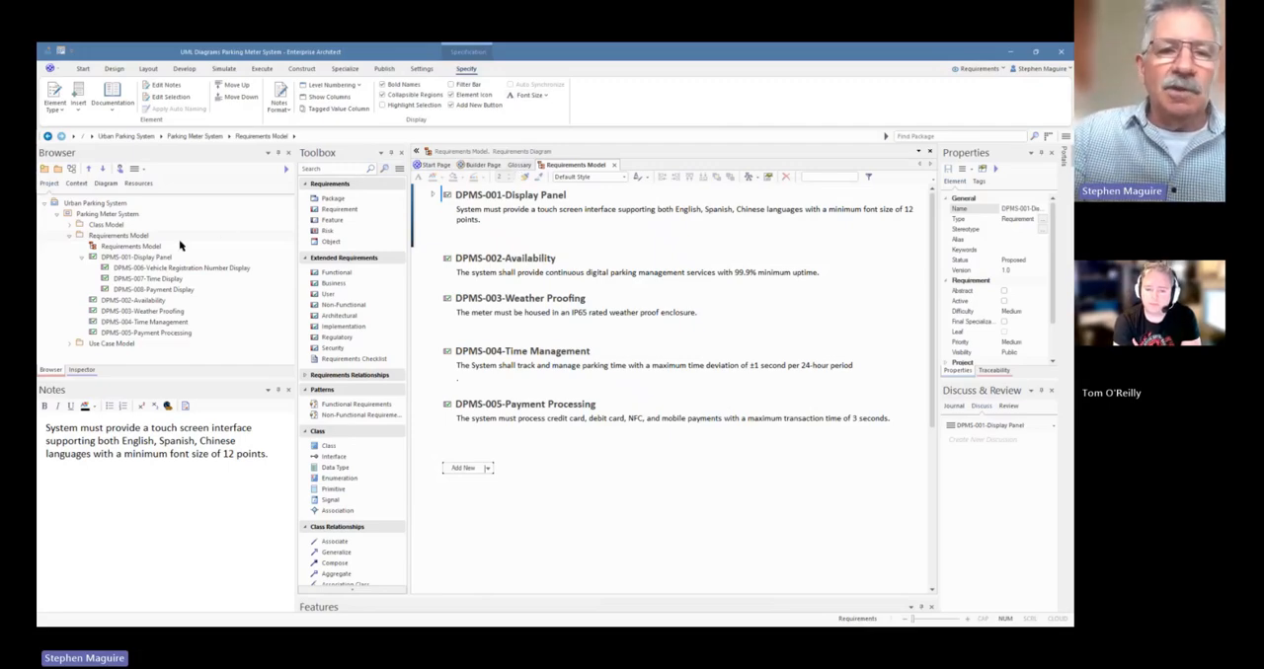
Close the Specification View and return to the graphical Requirements Model diagram
{"action": "left_click", "coordinate": [127, 247]}
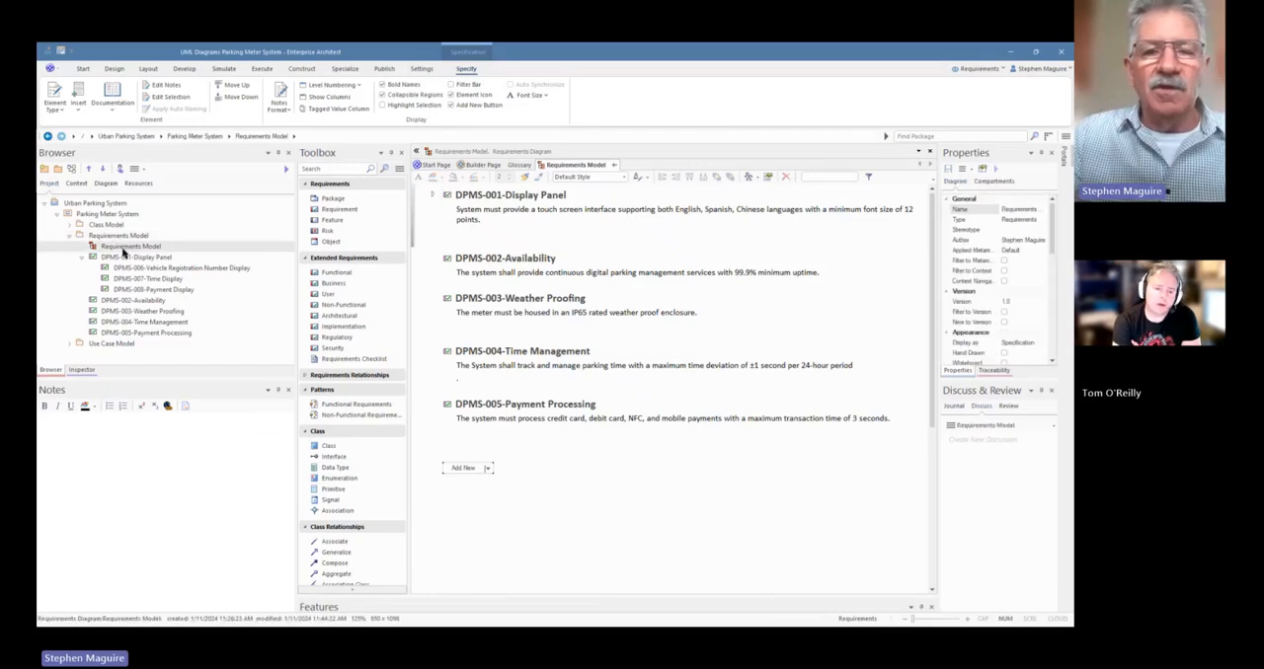
{"action": "left_click", "coordinate": [614, 166]}
{"action": "scroll", "coordinate": [649, 209], "scroll_direction": "down", "scroll_amount": 4}
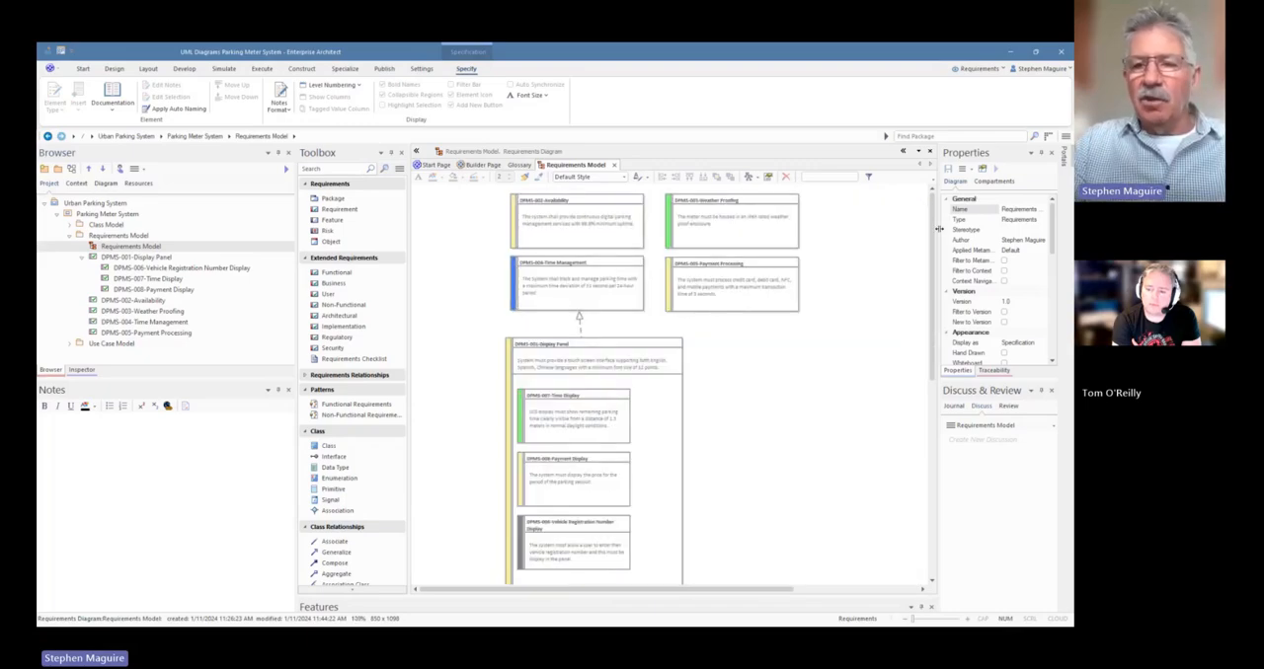
Shorten DPMS-001-Display Panel to a height of about 449 so it ends just below its nested requirements, and save the diagram
{"action": "left_click_drag", "start_coordinate": [933, 233], "coordinate": [925, 271]}
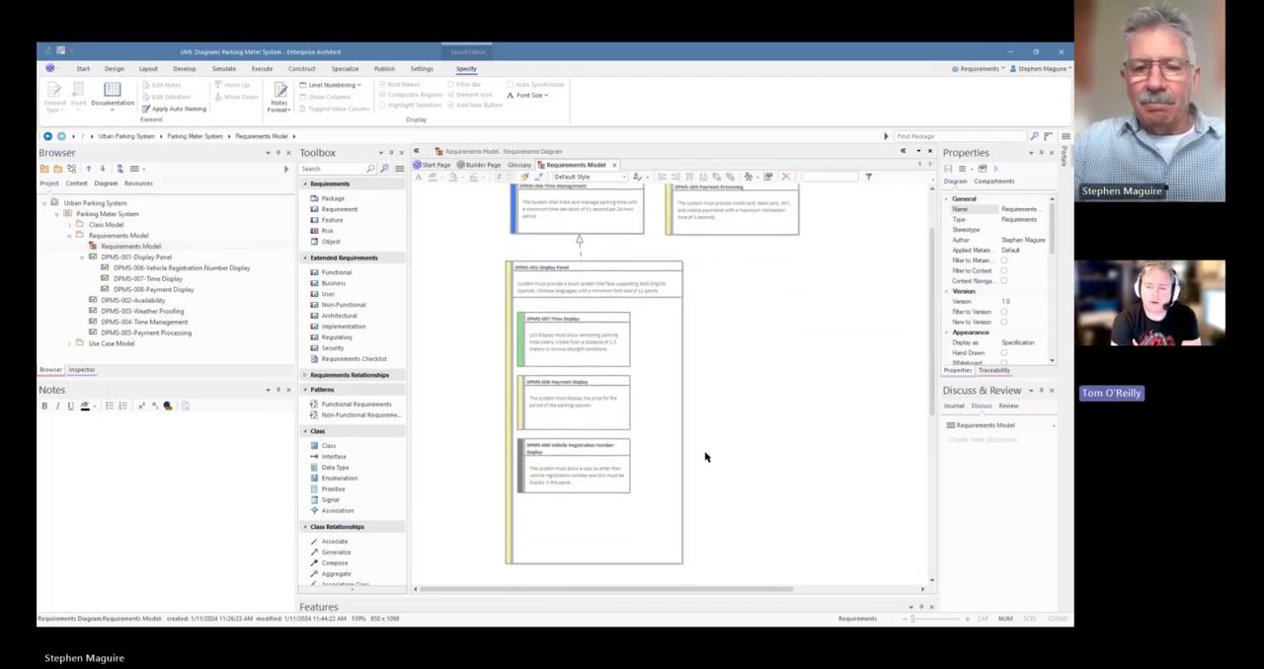
{"action": "left_click", "coordinate": [632, 518]}
{"action": "left_click_drag", "start_coordinate": [593, 566], "coordinate": [597, 511]}
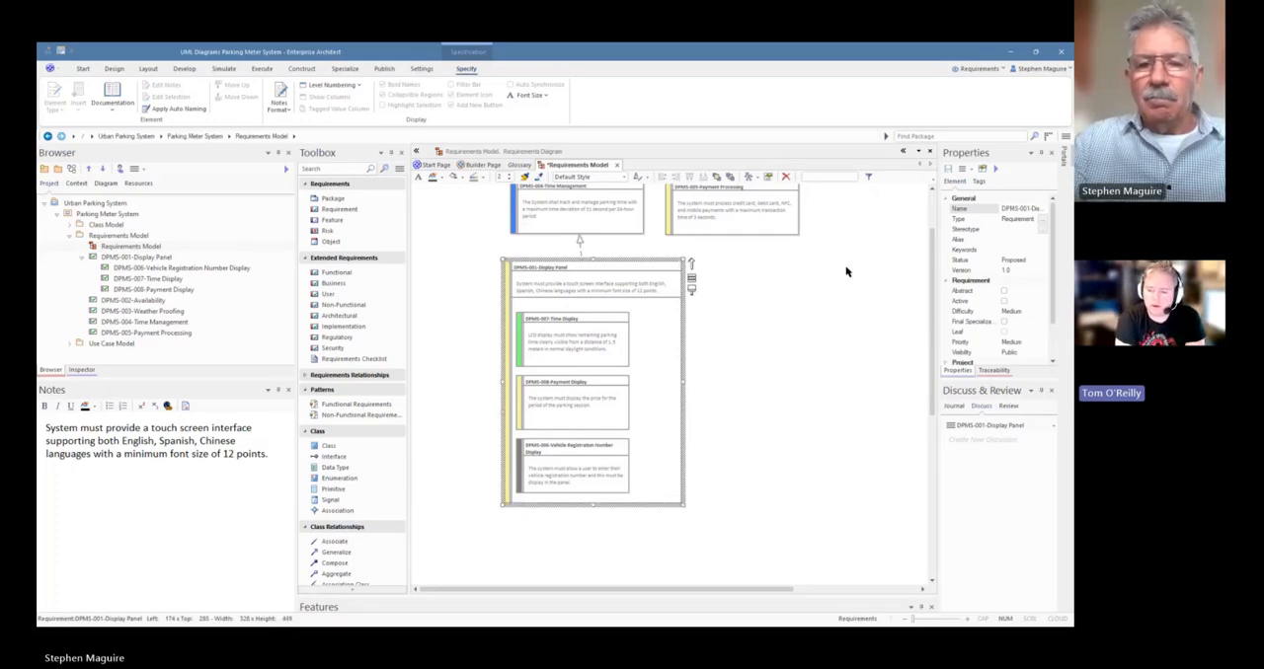
{"action": "left_click_drag", "start_coordinate": [930, 312], "coordinate": [921, 245]}
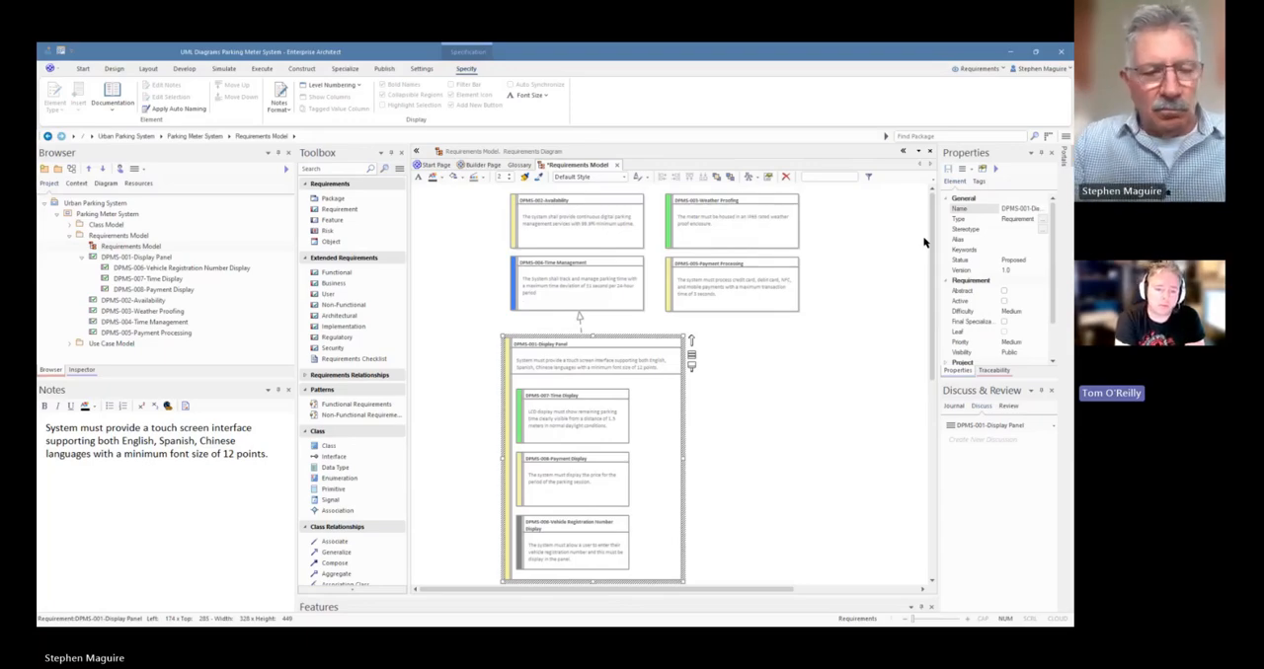
{"action": "key", "text": "ctrl+s"}
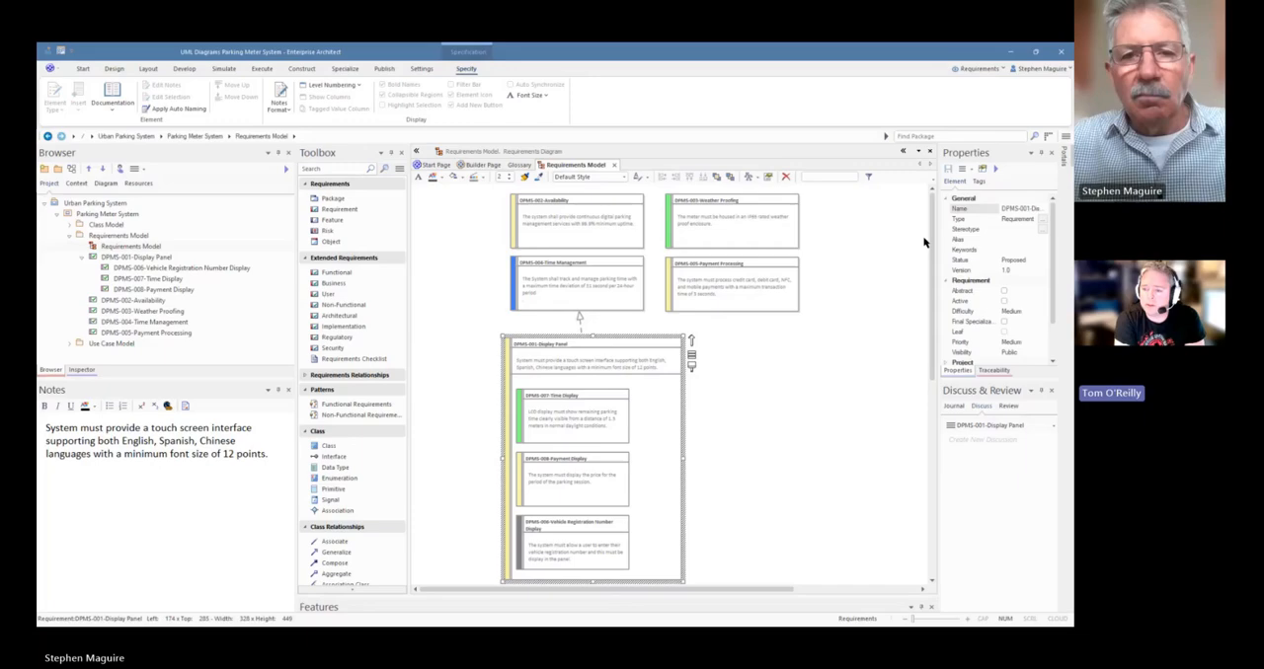